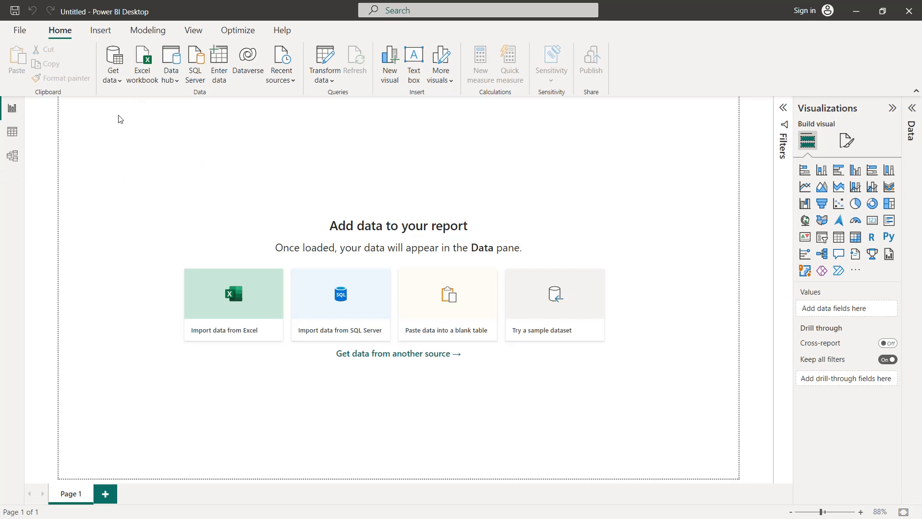
# Load amazon_prime_titles.csv as a Text/CSV data source after checking its preview columns, and expand the table's field list
pyautogui.click(120, 82)
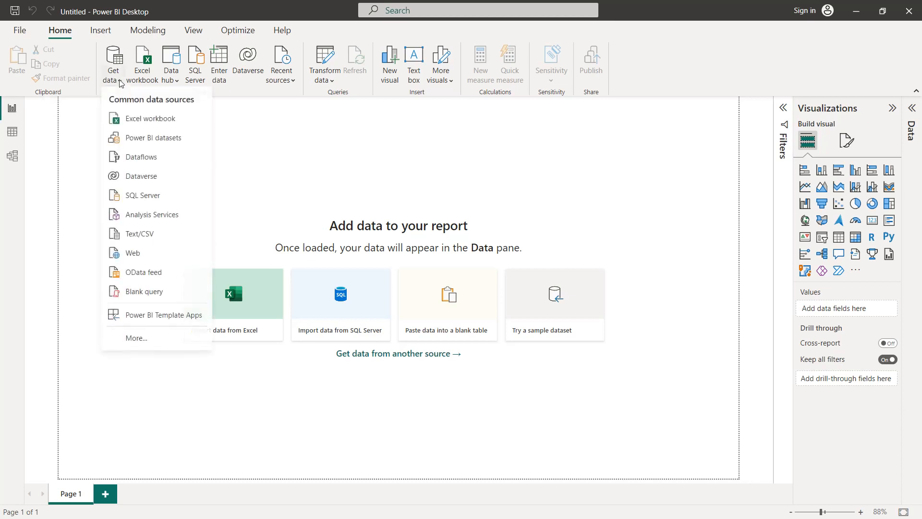
pyautogui.click(140, 234)
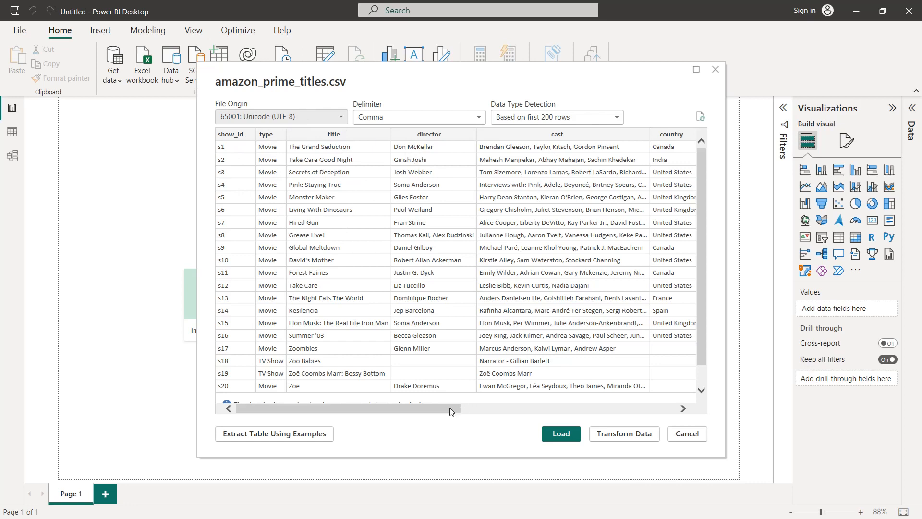
pyautogui.moveTo(451, 412); pyautogui.dragTo(626, 410)
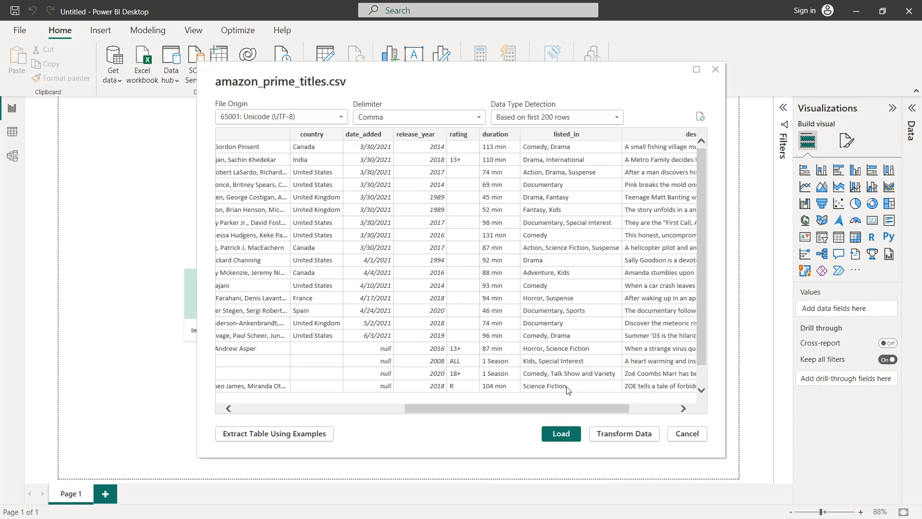
pyautogui.hscroll(3, 625, 394)
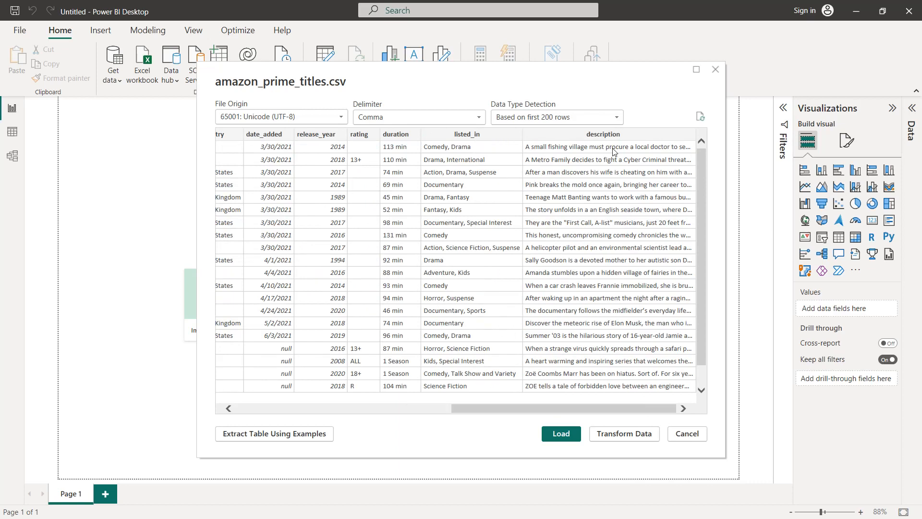
pyautogui.click(558, 433)
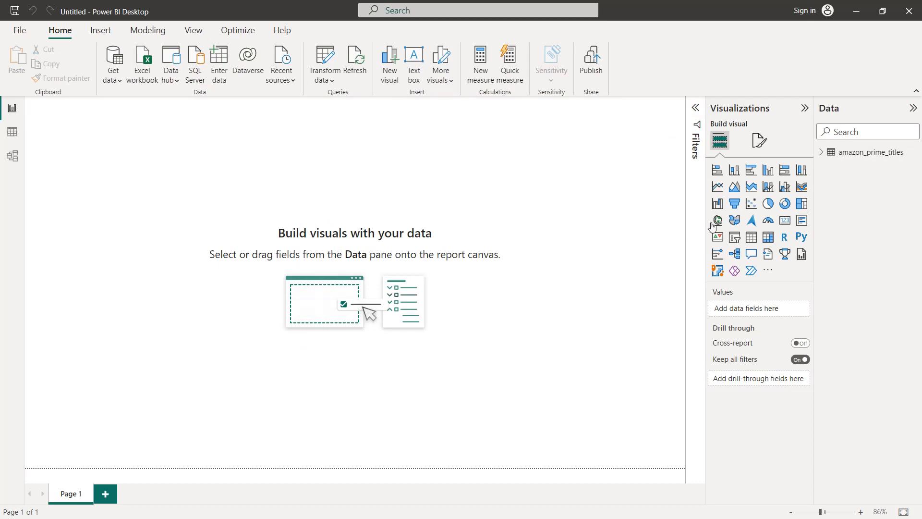
pyautogui.click(822, 152)
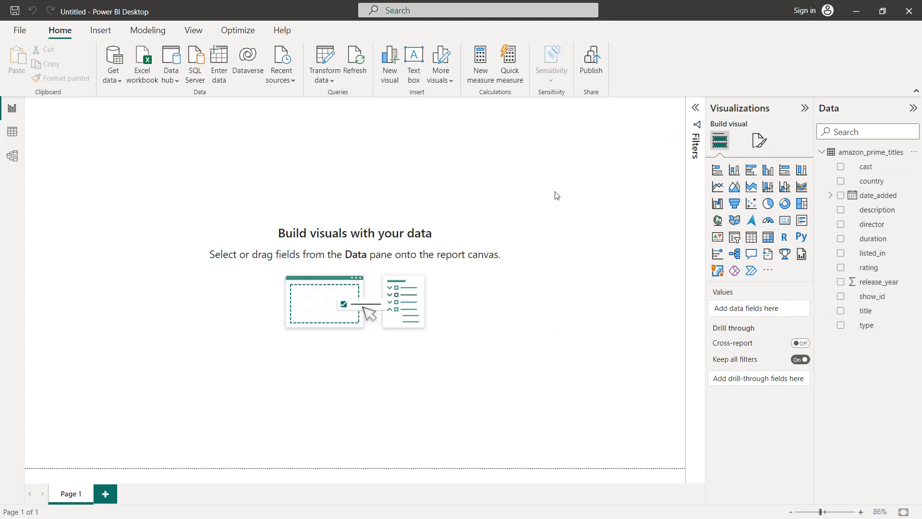
# Set the report page's canvas background to hex colour #19222D with 0% transparency
pyautogui.click(758, 153)
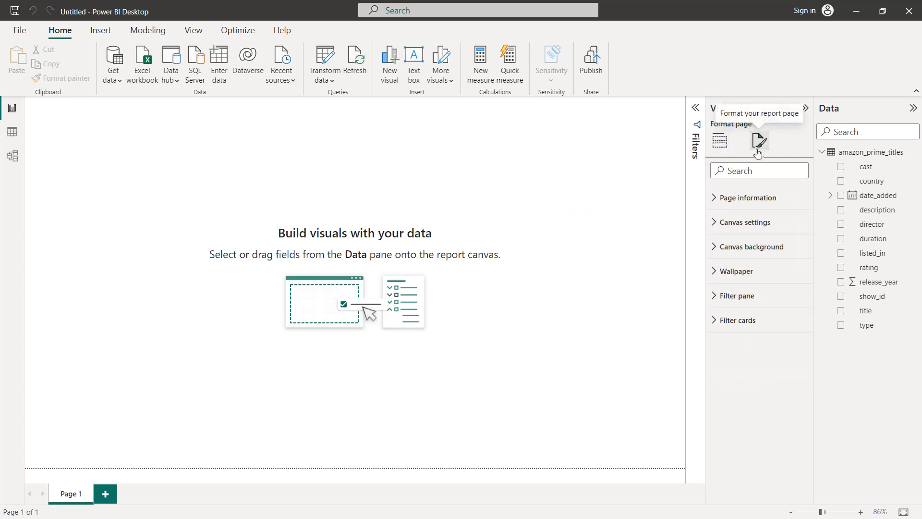
pyautogui.click(747, 247)
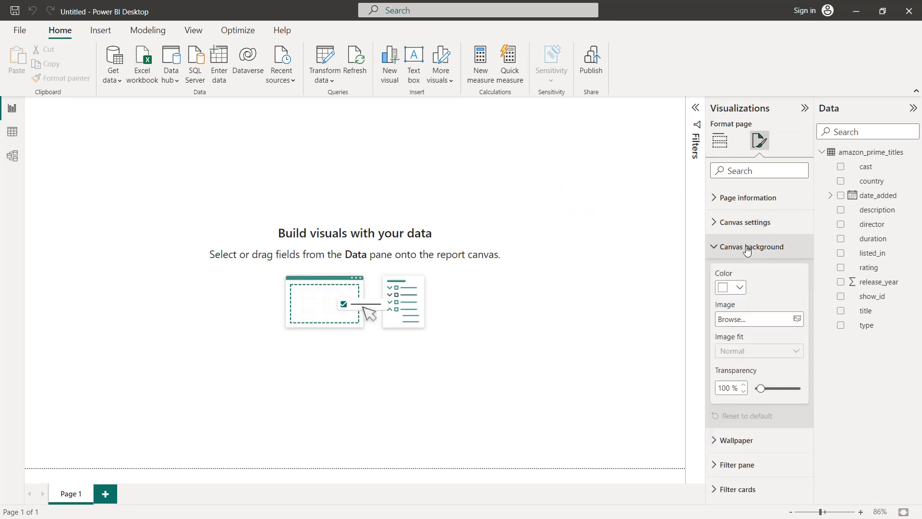
pyautogui.click(736, 287)
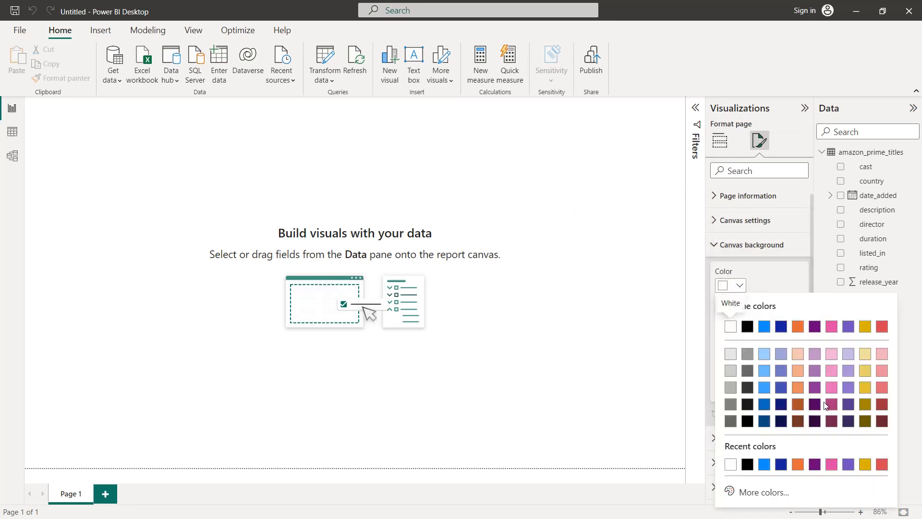
pyautogui.click(763, 493)
pyautogui.click(762, 479)
pyautogui.press('BackSpace')
pyautogui.press('BackSpace')
pyautogui.press('BackSpace')
pyautogui.press('BackSpace')
pyautogui.press('BackSpace')
pyautogui.press('BackSpace')
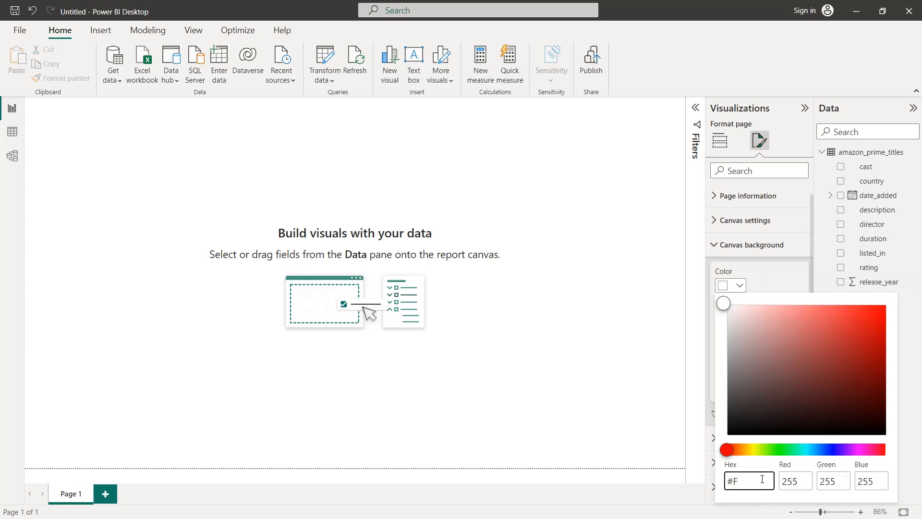
pyautogui.write('19222D')
pyautogui.click(782, 284)
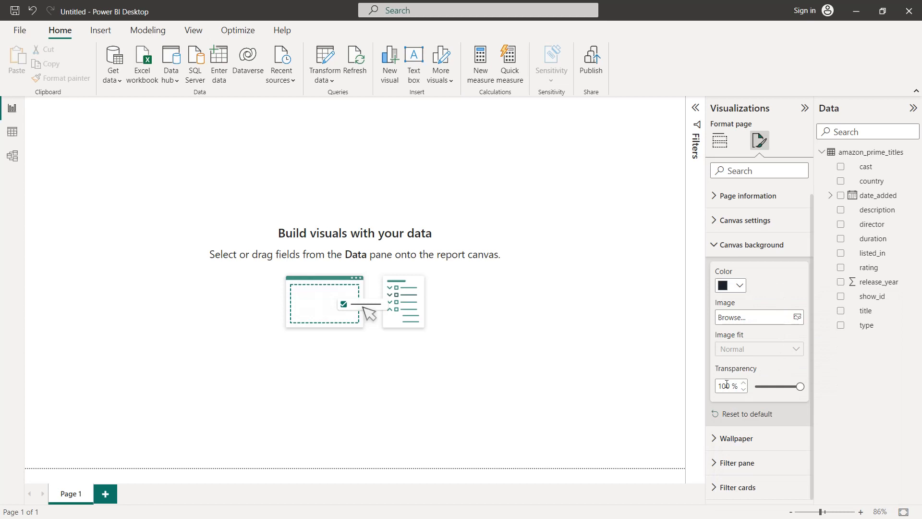
pyautogui.moveTo(800, 386); pyautogui.dragTo(755, 387)
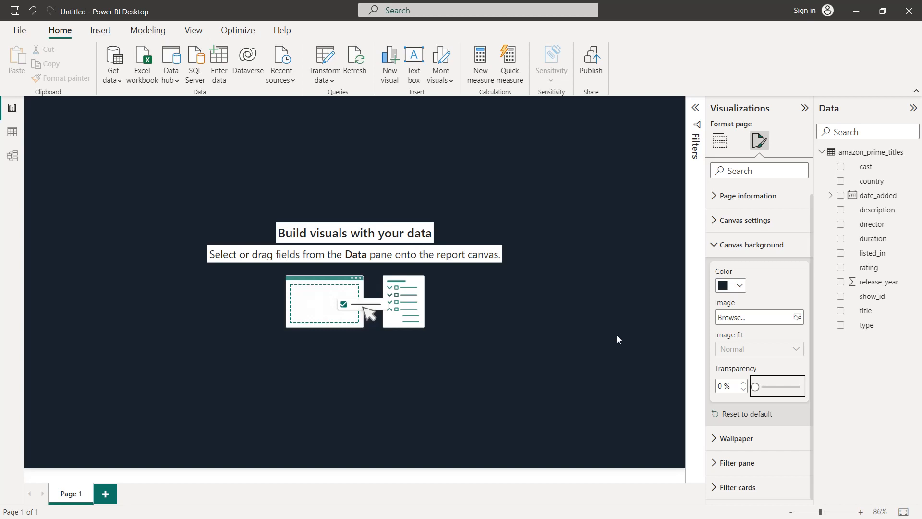
# Add a filled map visual with country as its location and enlarge it to cover over half the page width
pyautogui.click(719, 140)
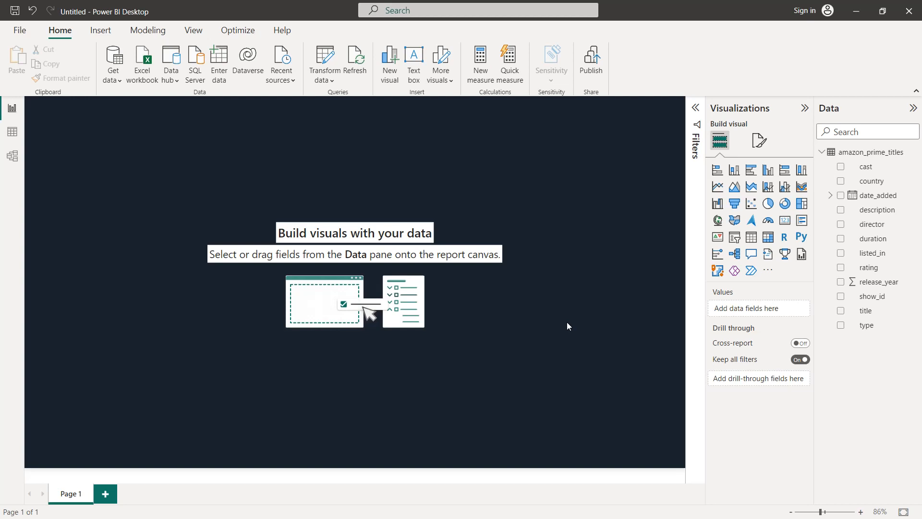
pyautogui.click(734, 220)
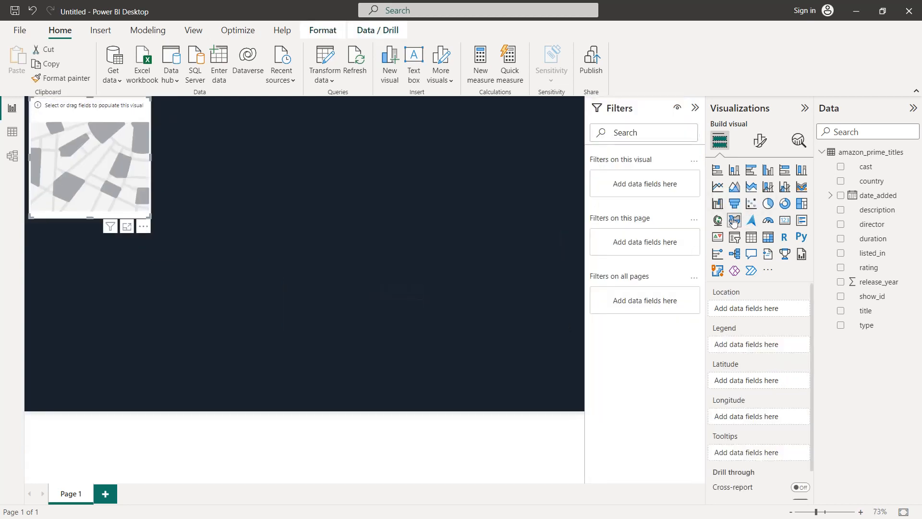
pyautogui.click(841, 181)
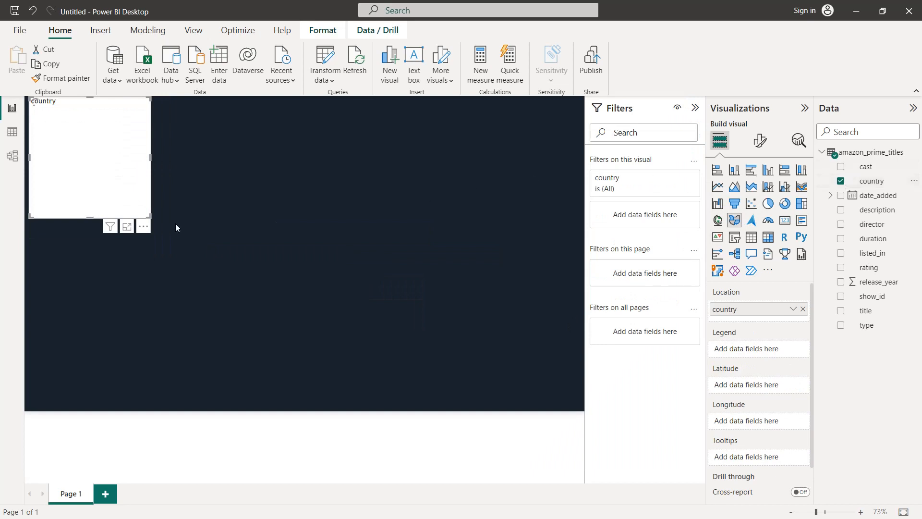
pyautogui.moveTo(151, 217); pyautogui.dragTo(335, 344)
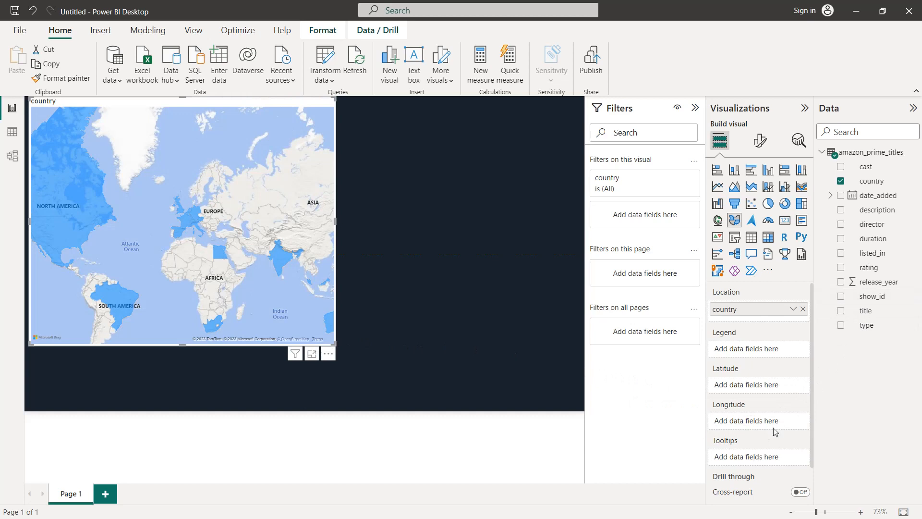
# Add show_id to the map's tooltips as Count (Distinct) and exclude the blank country value in the visual's filter
pyautogui.moveTo(865, 298); pyautogui.dragTo(767, 456)
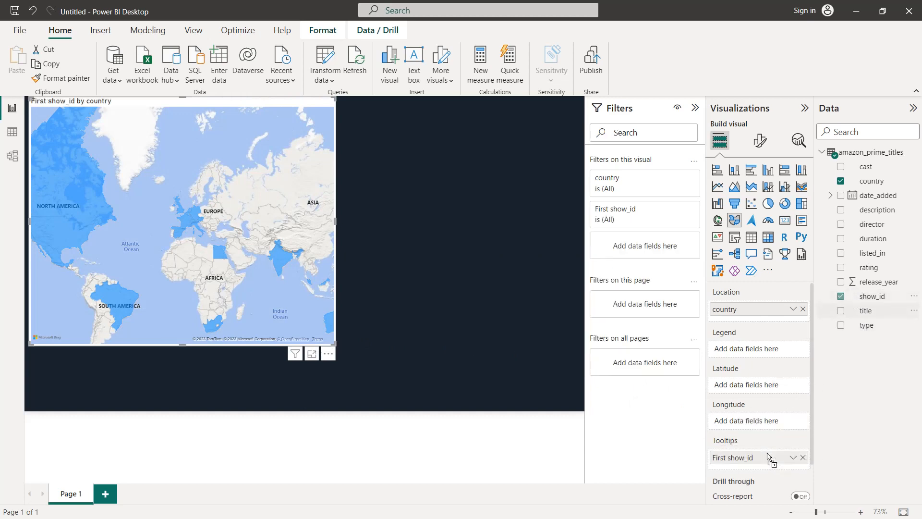
pyautogui.click(793, 458)
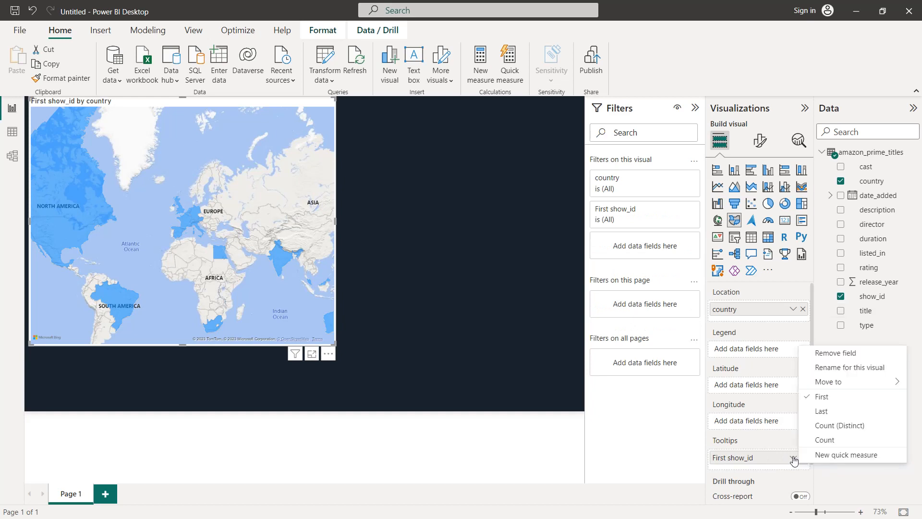
pyautogui.click(825, 428)
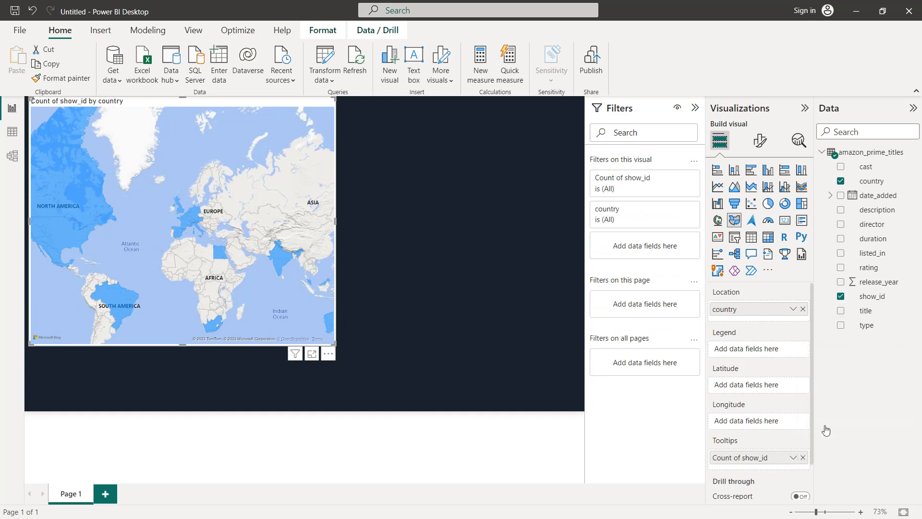
pyautogui.click(678, 211)
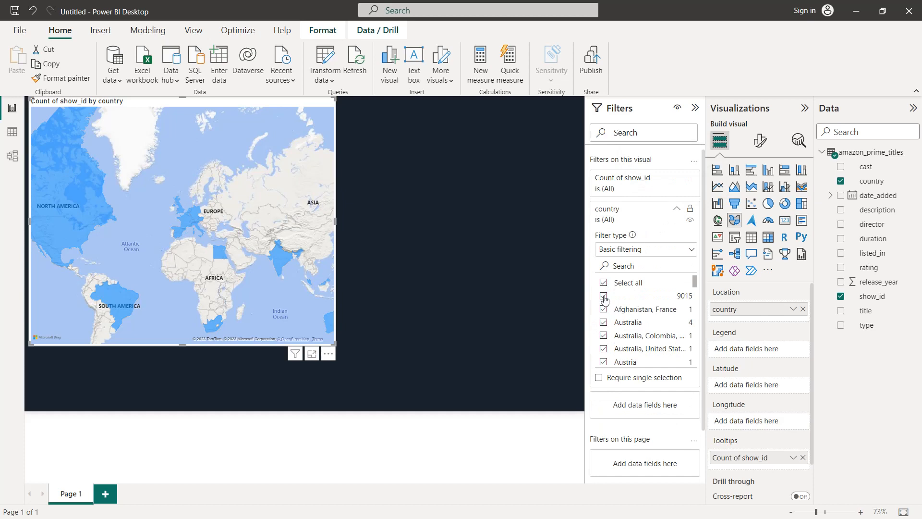
pyautogui.click(603, 296)
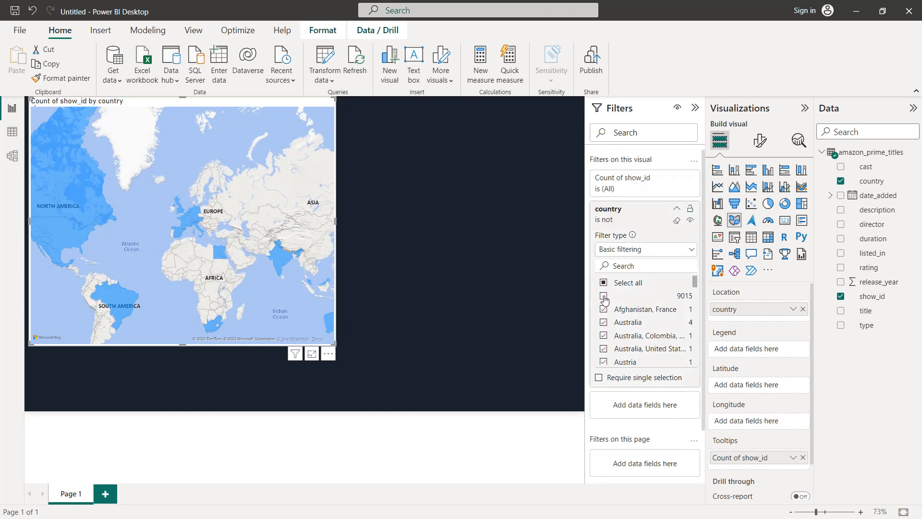
# Change the filled map's style to Dark
pyautogui.click(760, 143)
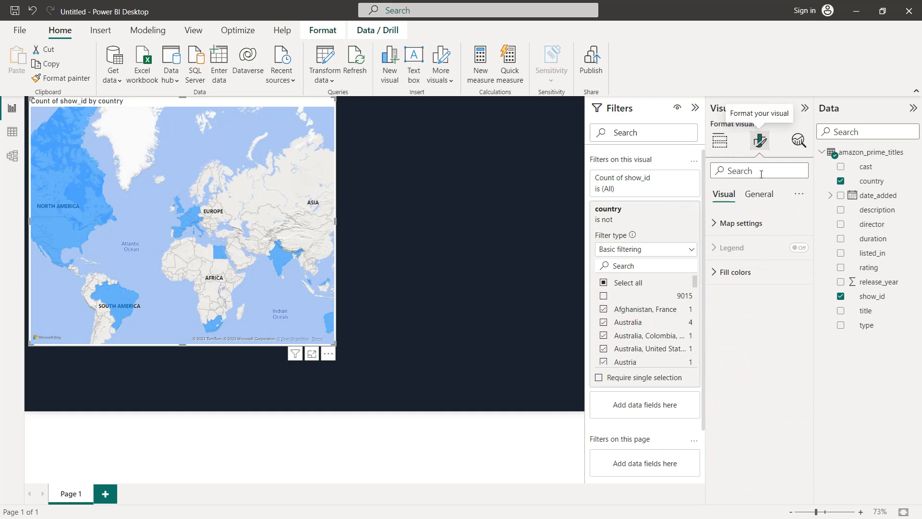
pyautogui.click(742, 223)
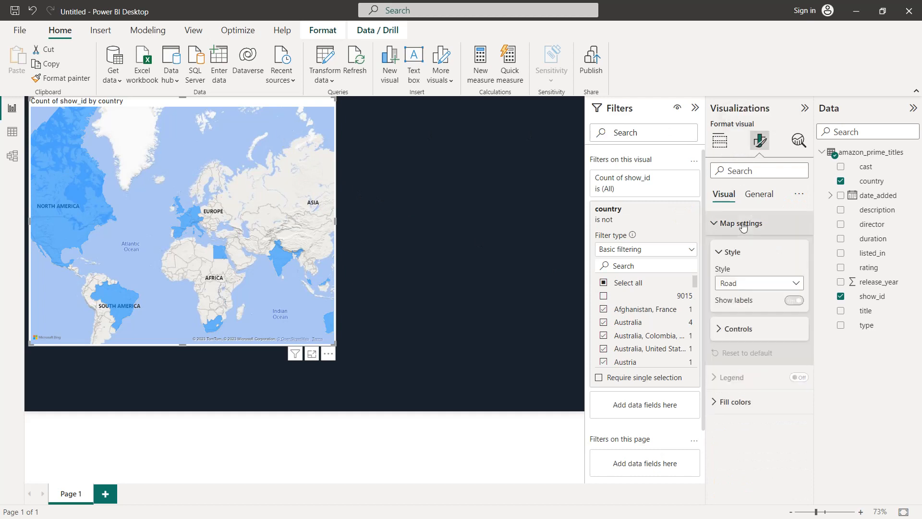
pyautogui.click(743, 282)
pyautogui.click(745, 316)
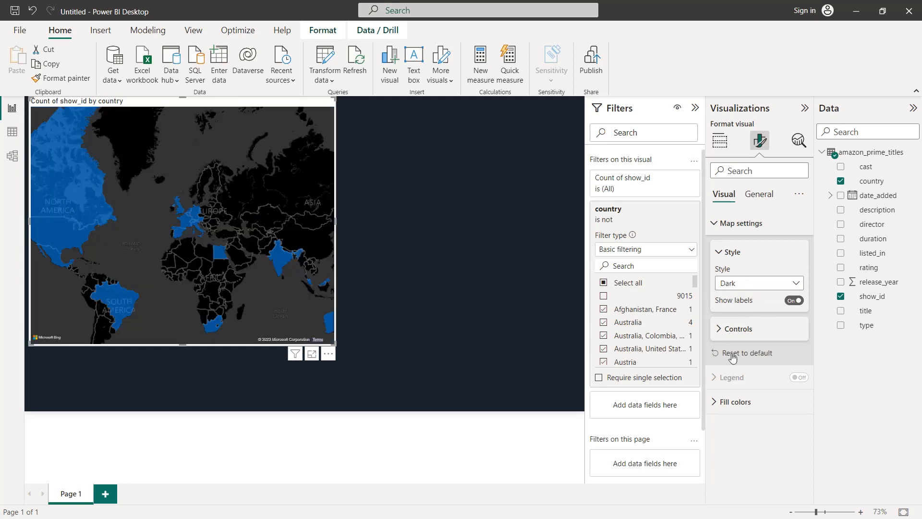
# Set up conditional fill colours for the map as a gradient based on show_id, summarized by Count (Distinct)
pyautogui.click(730, 402)
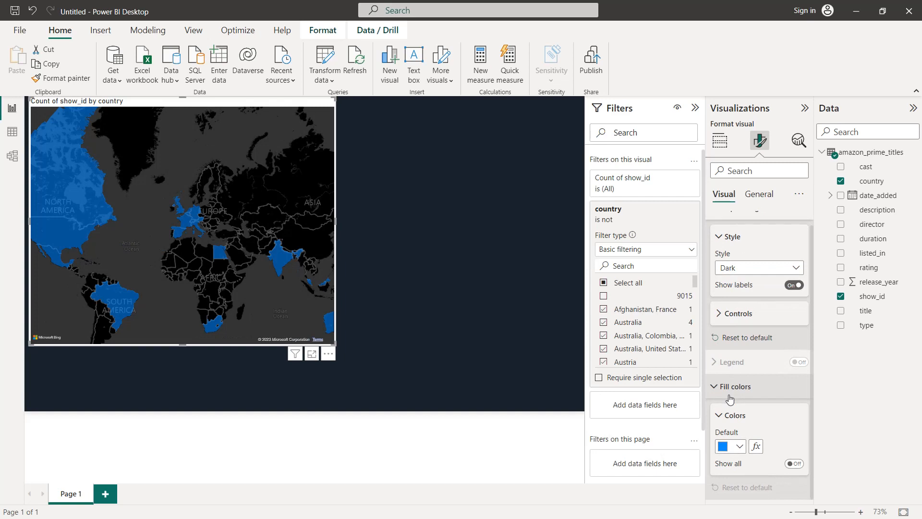
pyautogui.click(757, 447)
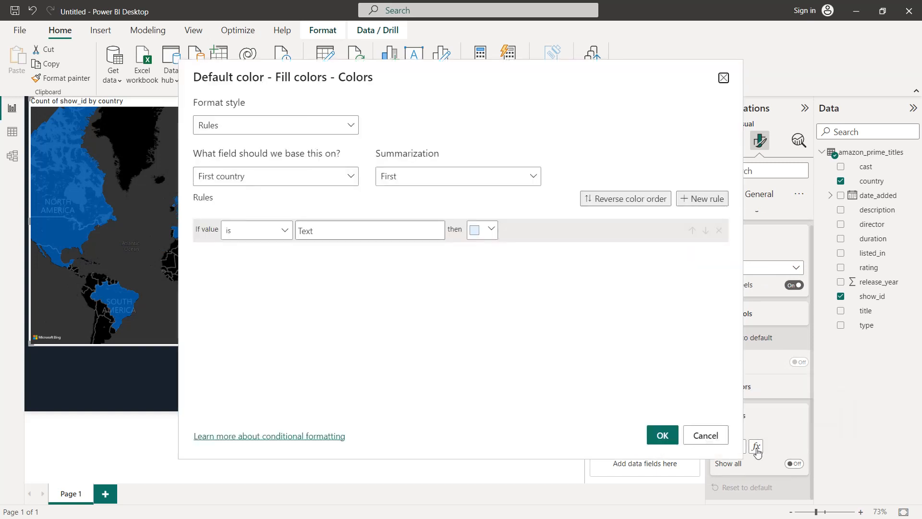
pyautogui.click(336, 128)
pyautogui.click(282, 147)
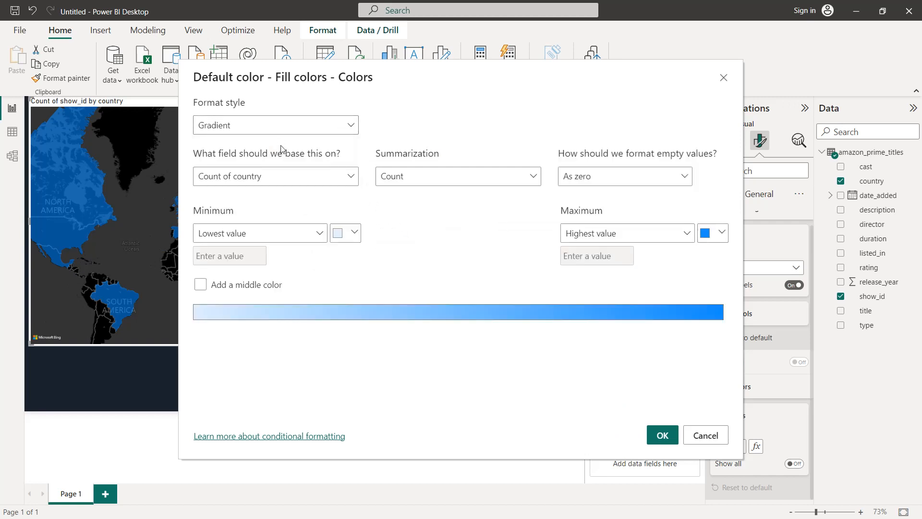
pyautogui.click(289, 177)
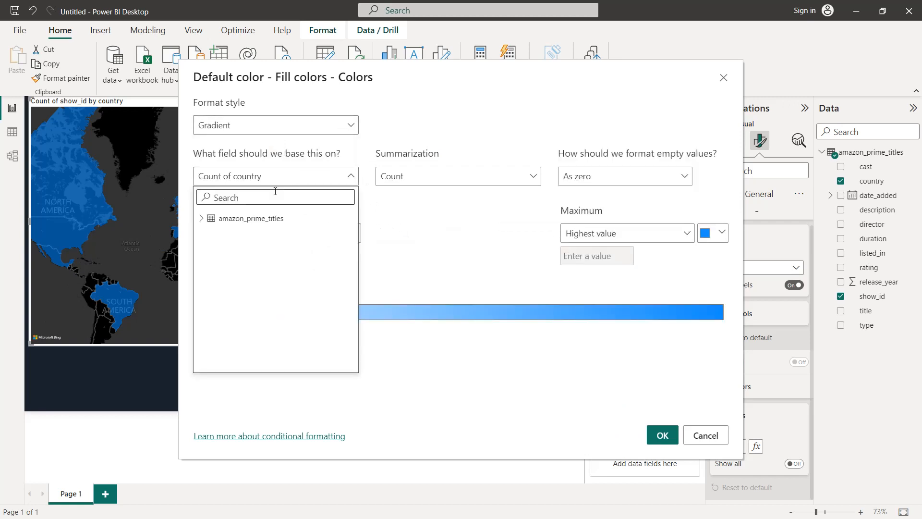
pyautogui.click(201, 218)
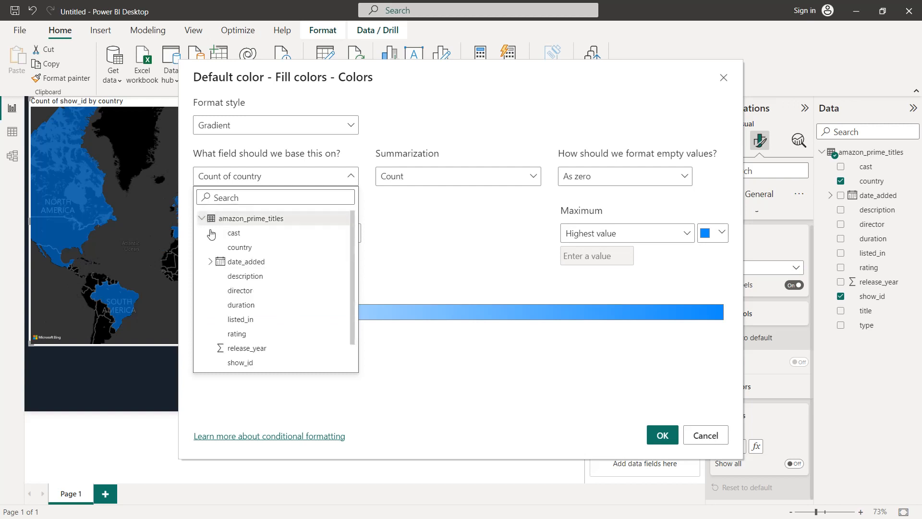
pyautogui.click(240, 363)
pyautogui.click(439, 181)
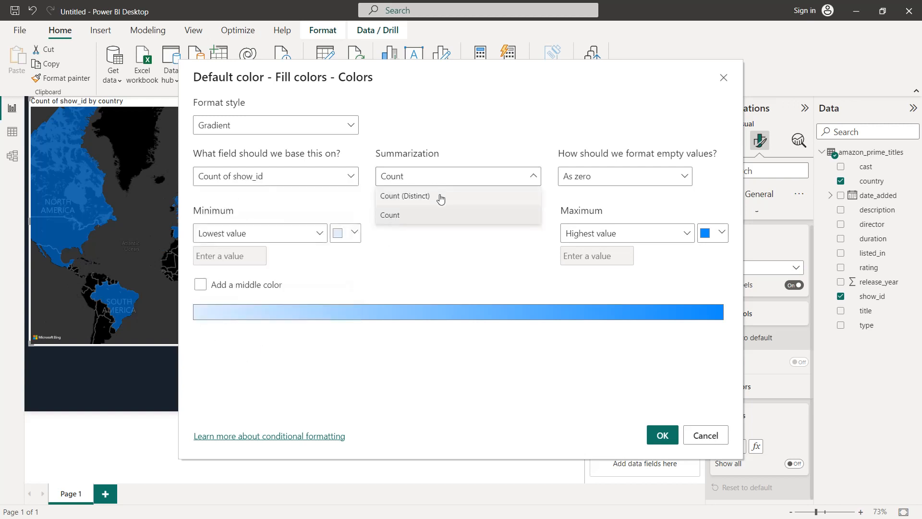
pyautogui.click(441, 197)
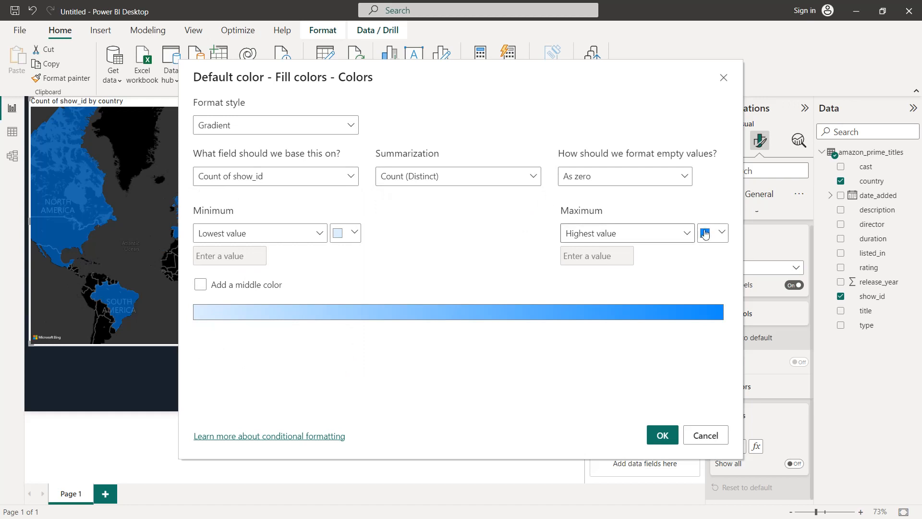
# Set the gradient's maximum colour to hex #00A8E1
pyautogui.click(711, 233)
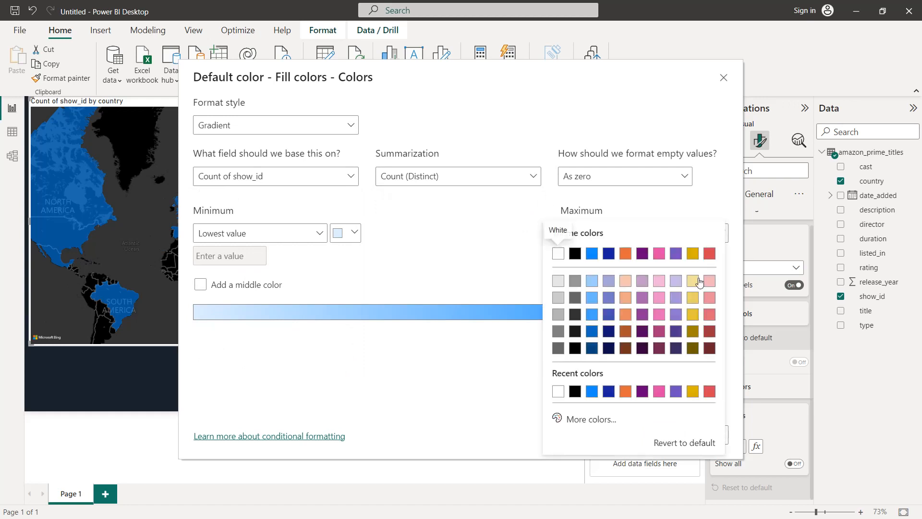
pyautogui.click(592, 419)
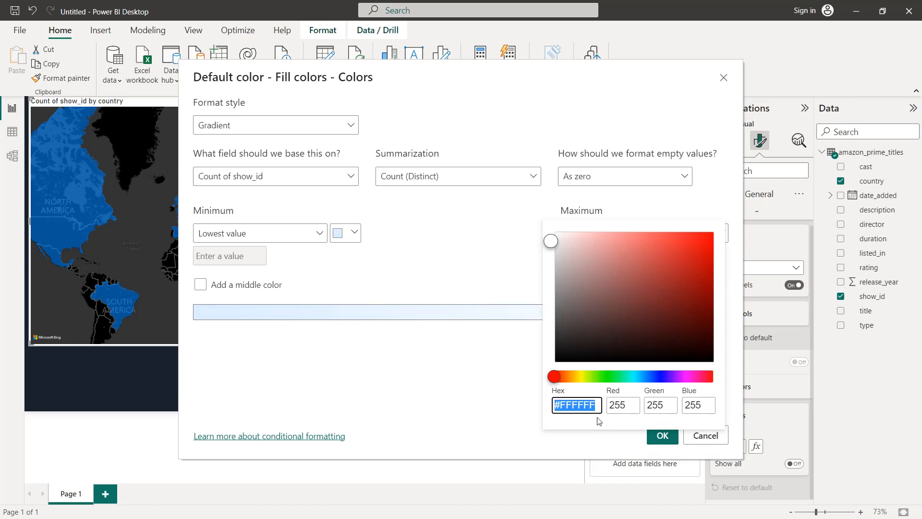
pyautogui.press('BackSpace')
pyautogui.write('0a8e1')
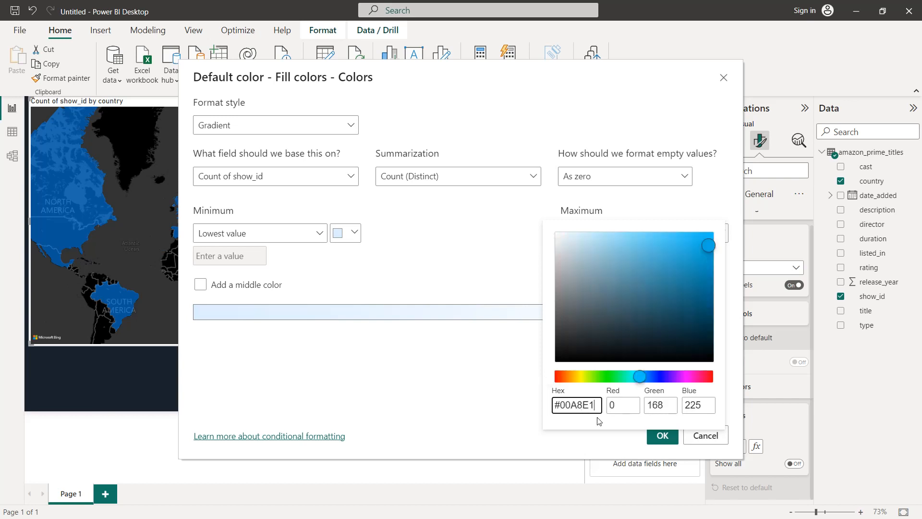
pyautogui.click(669, 443)
pyautogui.click(511, 390)
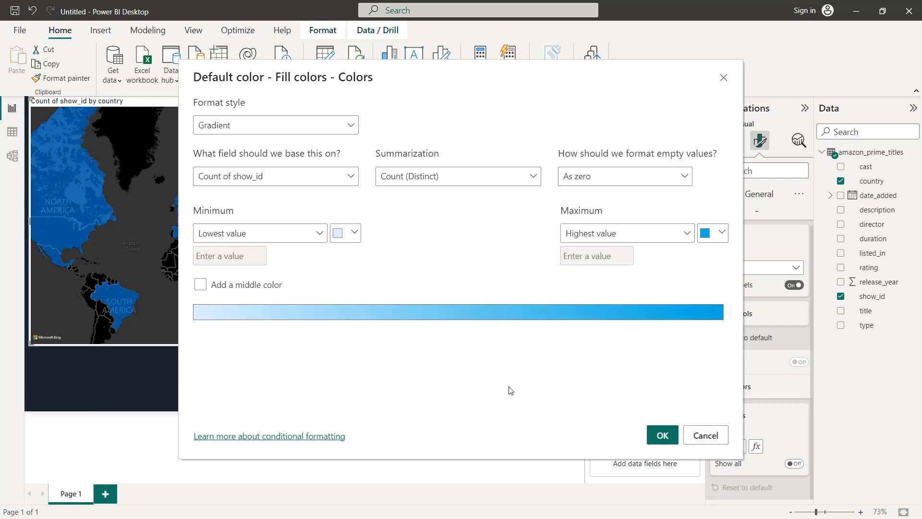
# Apply the gradient fill colours to the map and shrink the map in the page's upper-left corner
pyautogui.click(659, 437)
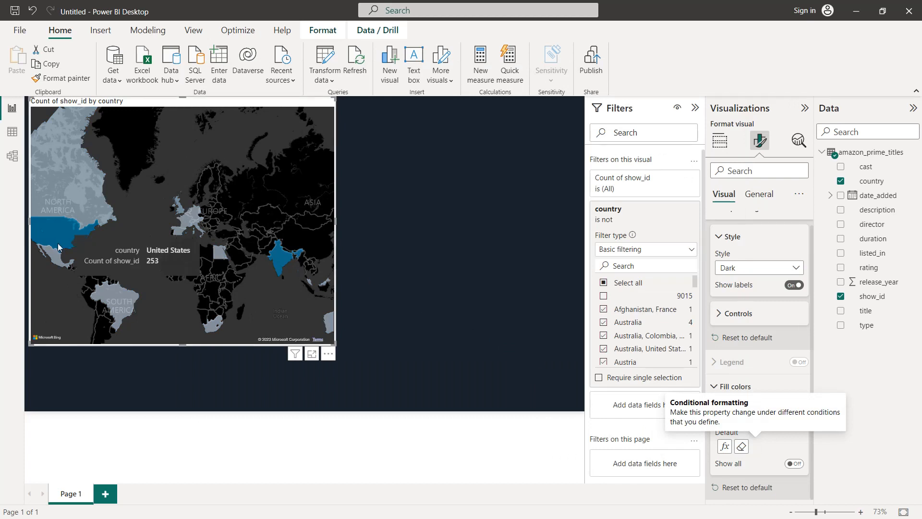
pyautogui.moveTo(295, 255)
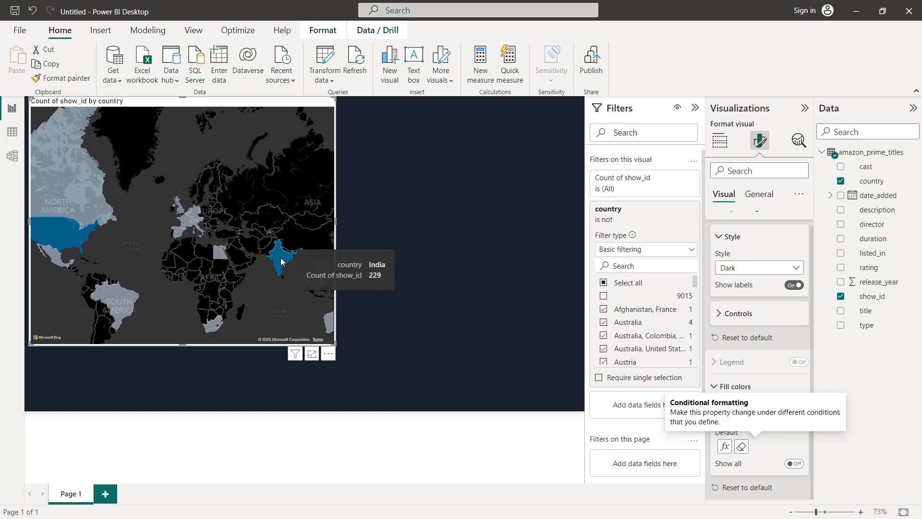
pyautogui.moveTo(335, 344); pyautogui.dragTo(244, 277)
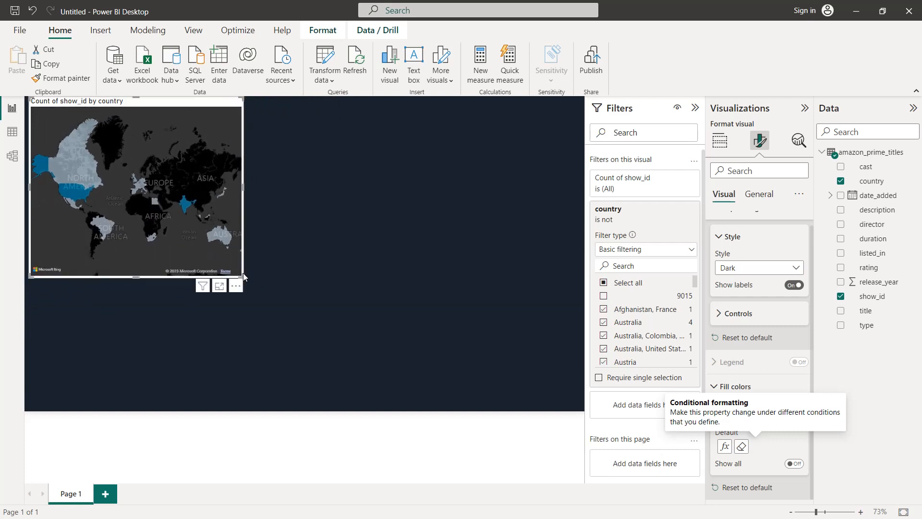
# Set the map visual's background colour to the recently used #19222D
pyautogui.click(764, 200)
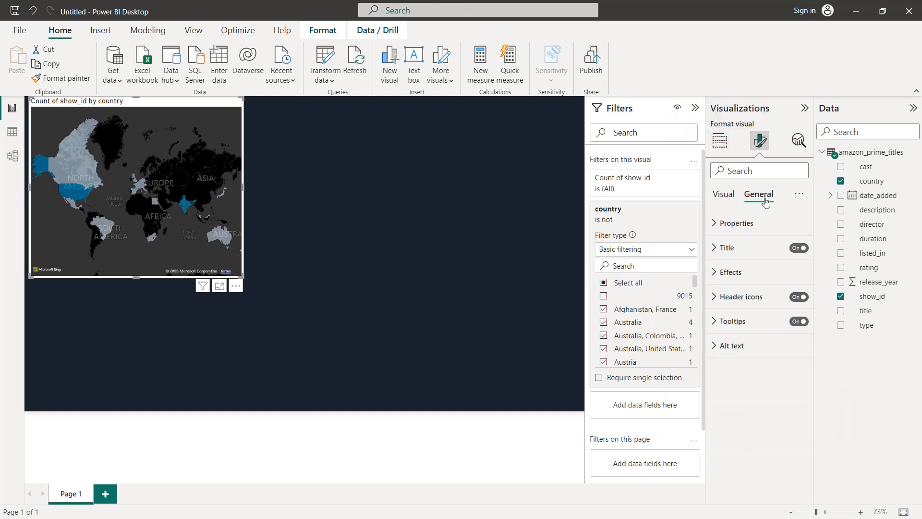
pyautogui.click(740, 272)
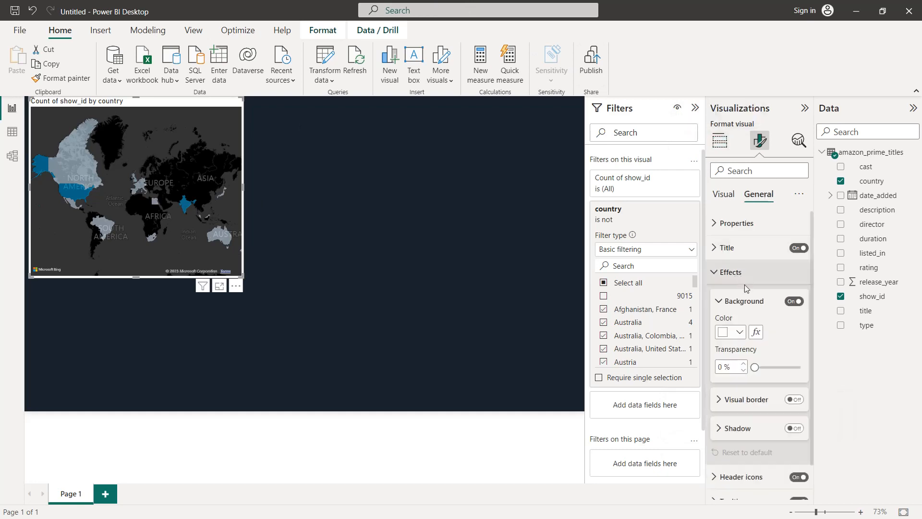
pyautogui.click(739, 332)
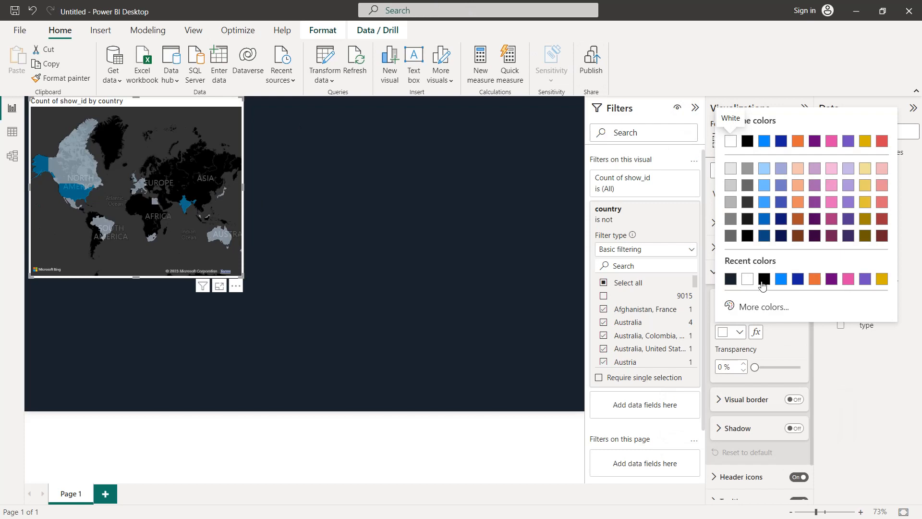
pyautogui.click(730, 279)
# Turn on the map's visual border with white colour and 20 px rounded corners
pyautogui.click(794, 400)
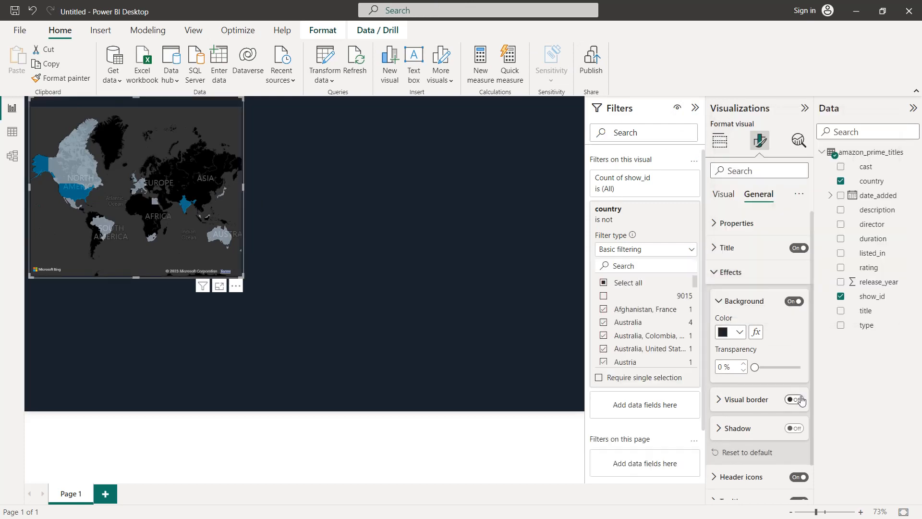
pyautogui.click(758, 401)
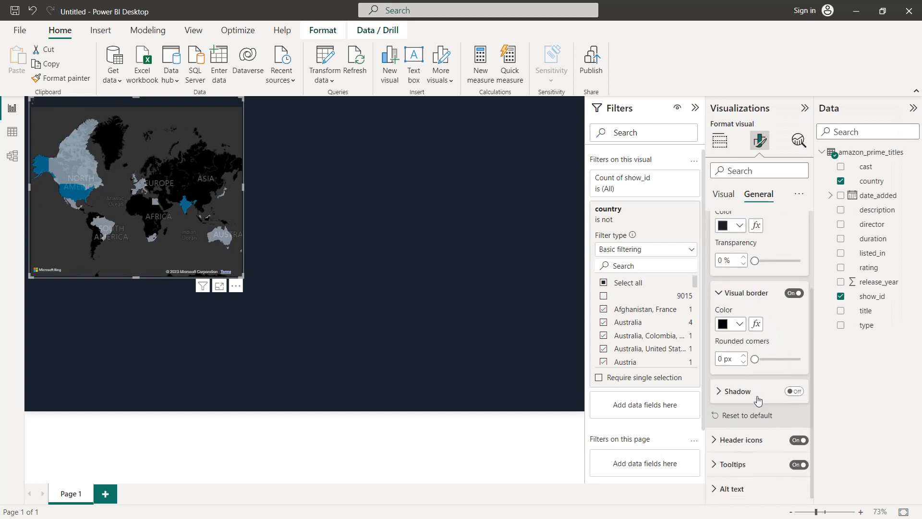
pyautogui.click(741, 322)
pyautogui.click(745, 269)
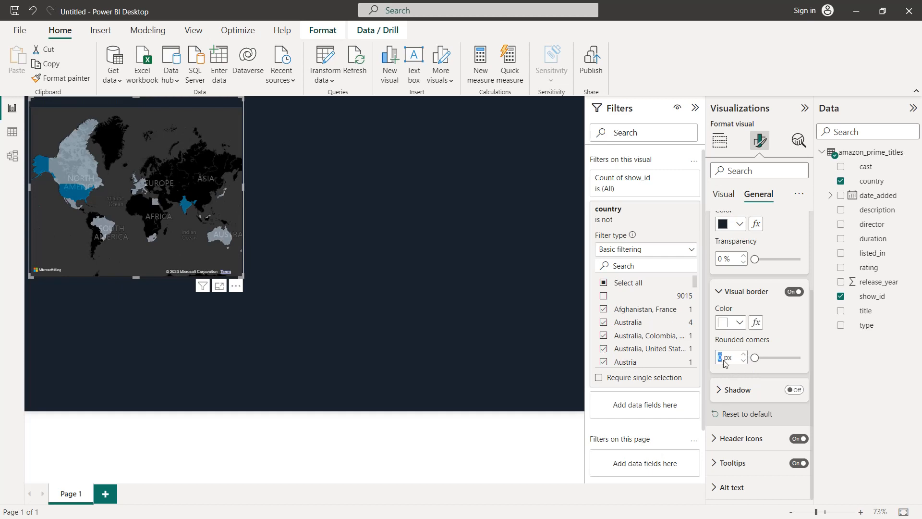
pyautogui.write('20')
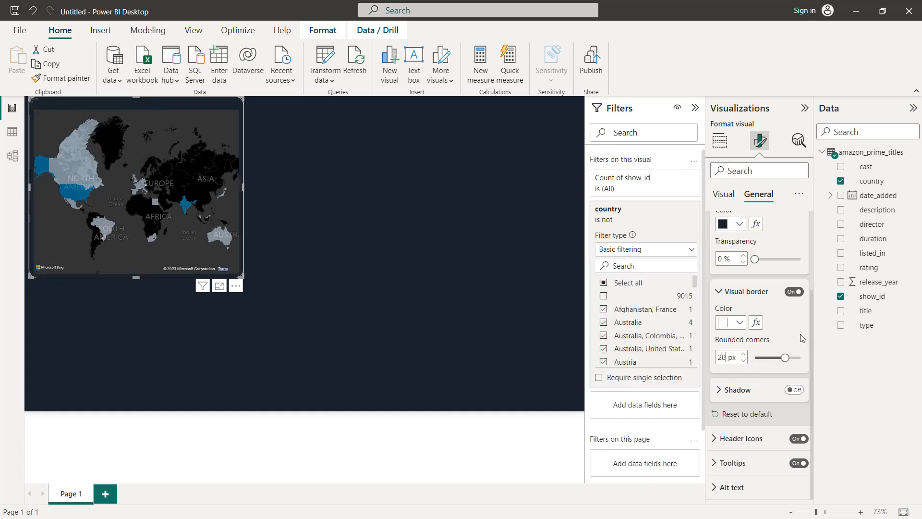
# Format the map's title with font size 16, white text and centred horizontal alignment
pyautogui.scroll(3, 782, 335)
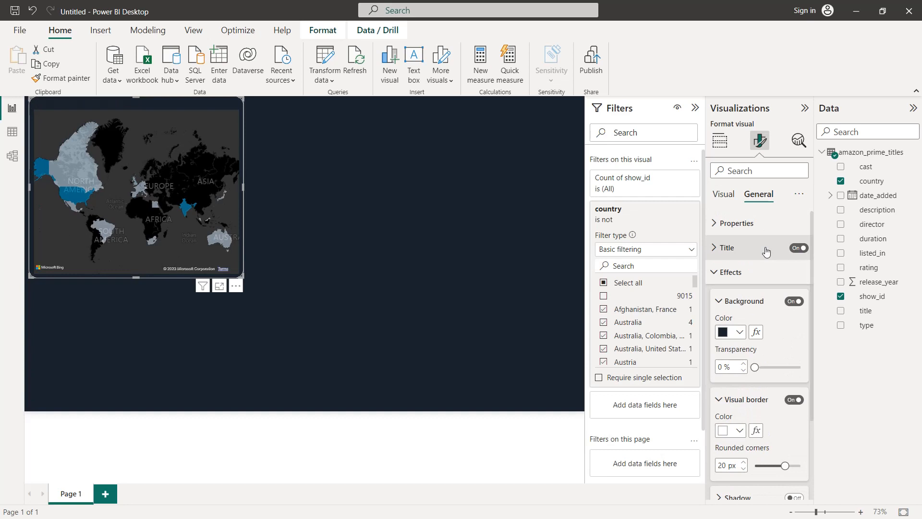
pyautogui.click(766, 250)
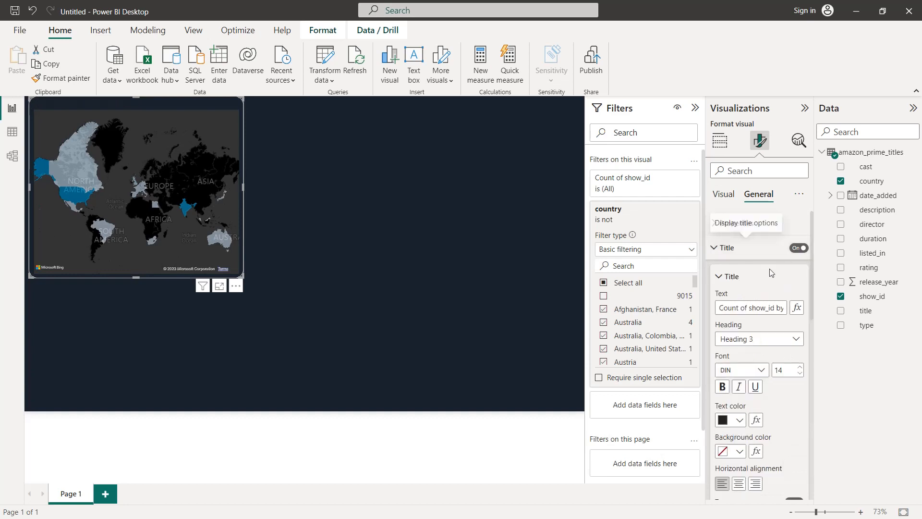
pyautogui.click(800, 367)
pyautogui.click(800, 367)
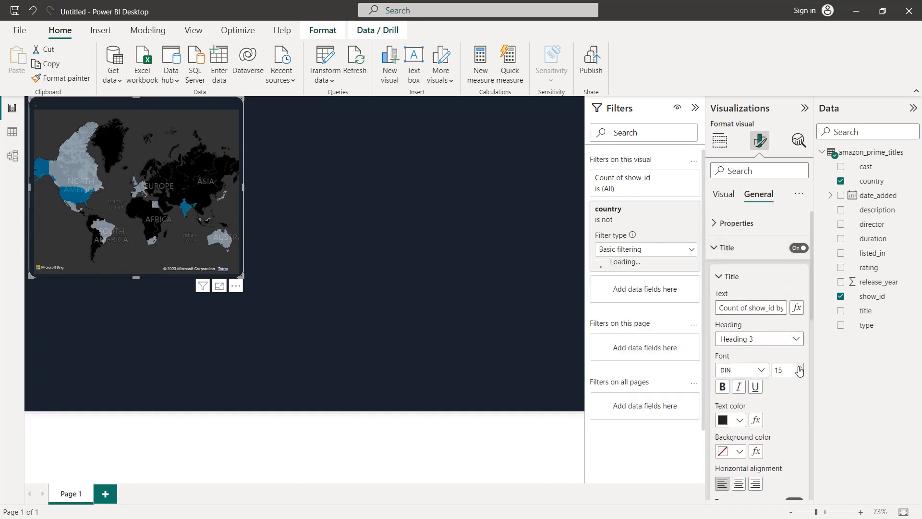
pyautogui.click(739, 421)
pyautogui.click(733, 369)
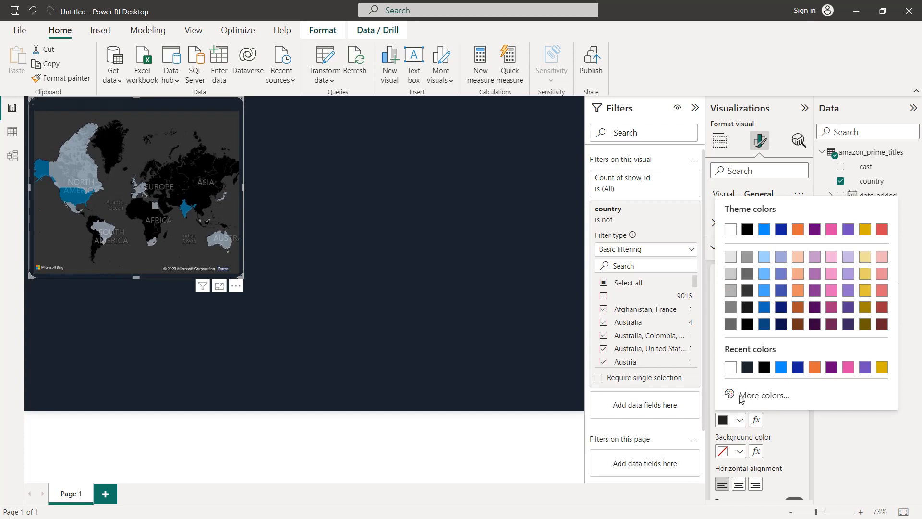
pyautogui.click(738, 485)
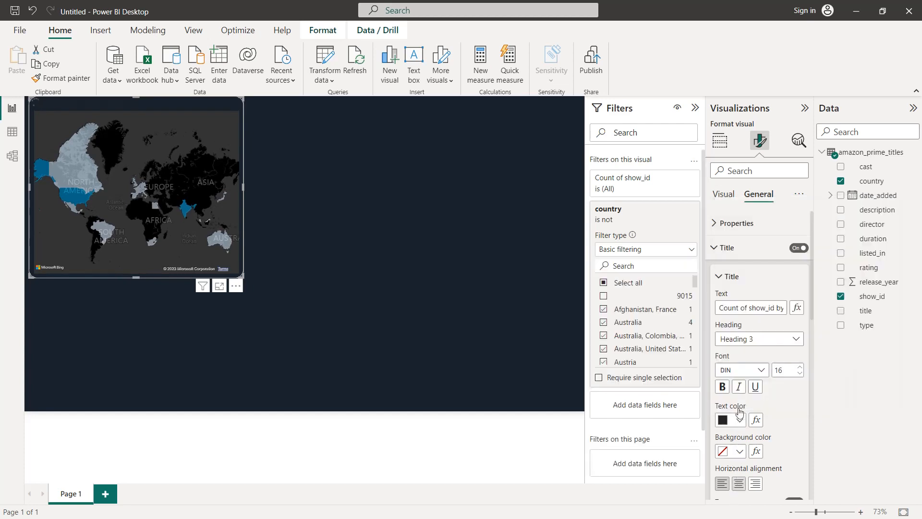
# Change the map's title text to "Total shows by country"
pyautogui.click(747, 310)
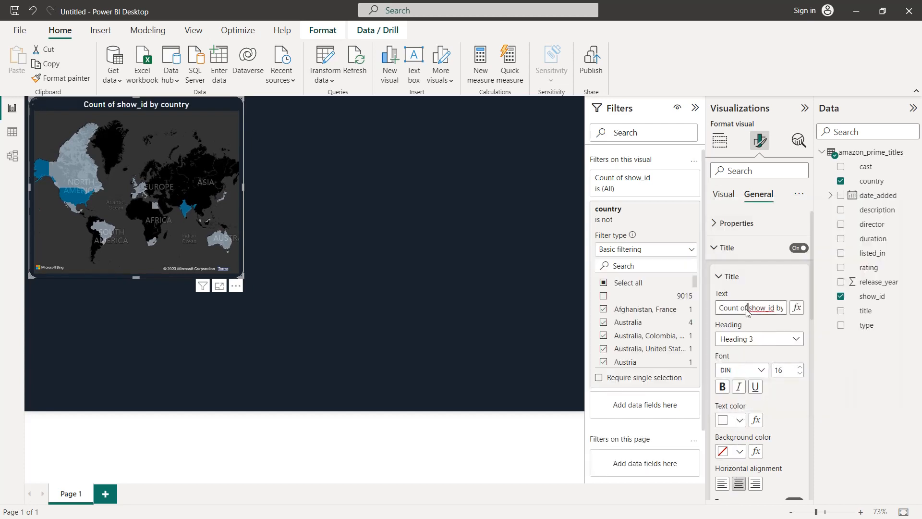
pyautogui.hotkey('ctrl', 'a')
pyautogui.write('To')
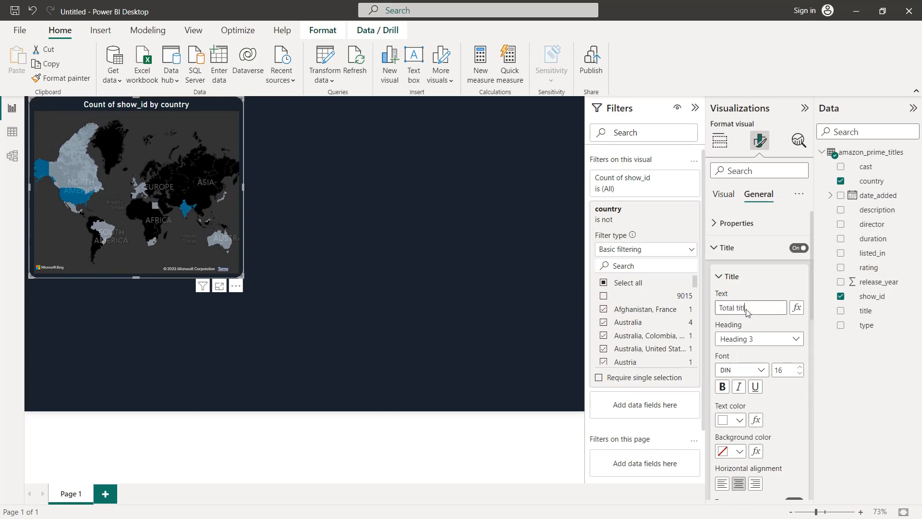
pyautogui.write('tal titles')
pyautogui.press('Return')
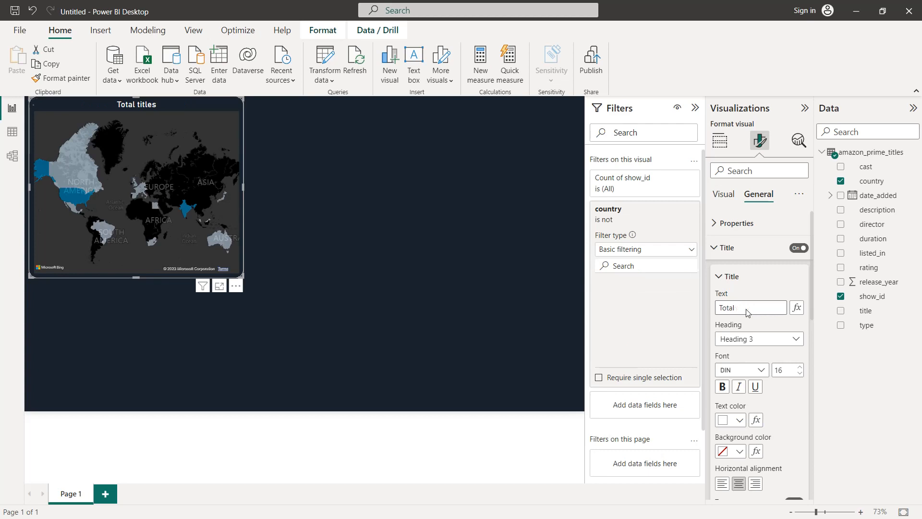
pyautogui.write('shows by country')
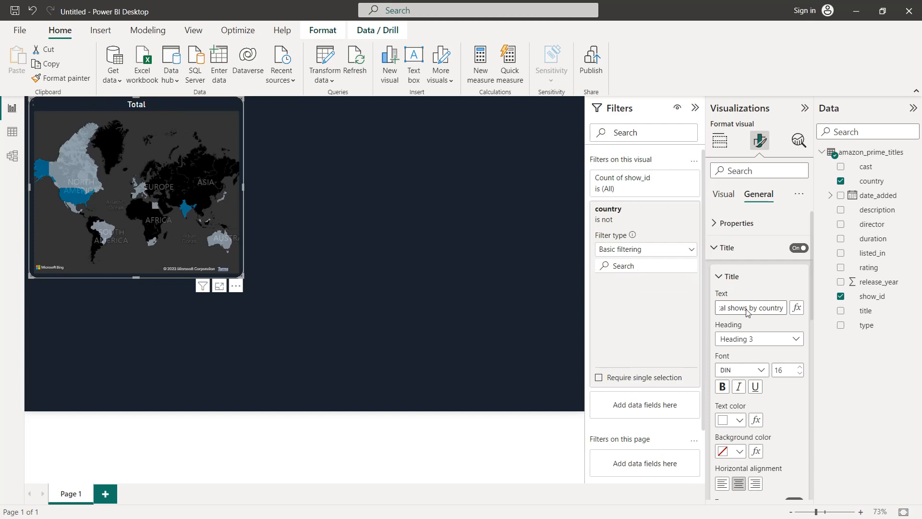
# Turn on the divider beneath the map's title and colour it white
pyautogui.scroll(-5, 788, 396)
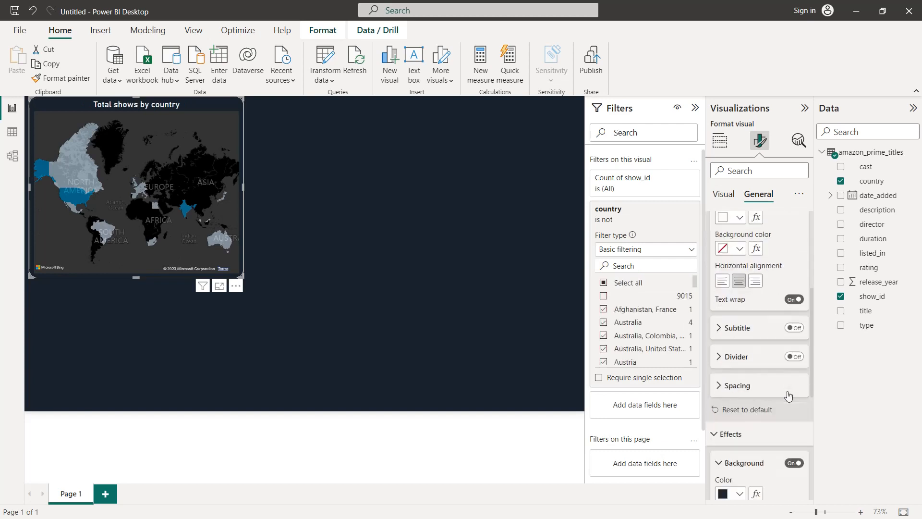
pyautogui.click(802, 257)
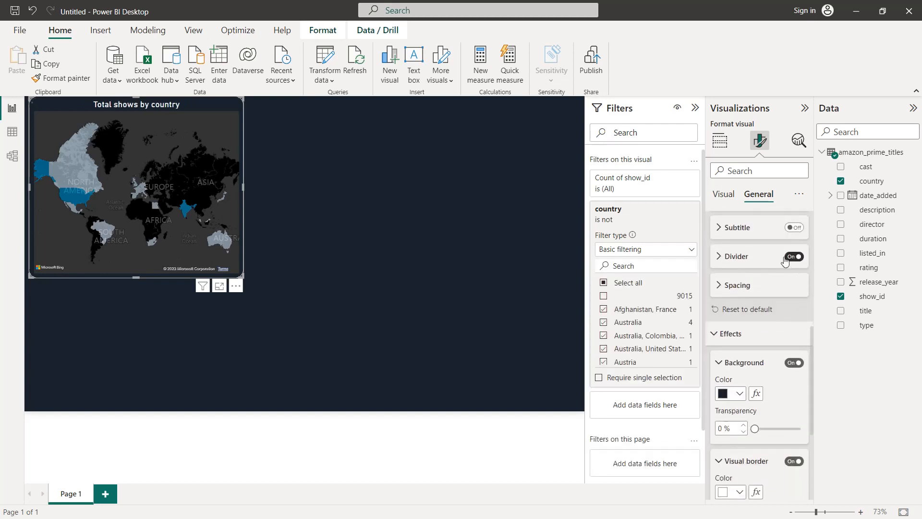
pyautogui.click(763, 262)
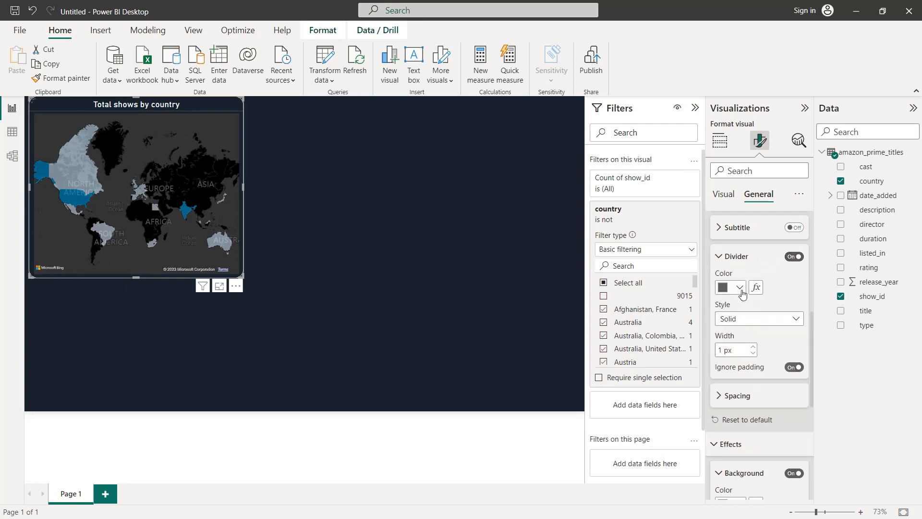
pyautogui.click(739, 287)
pyautogui.click(731, 329)
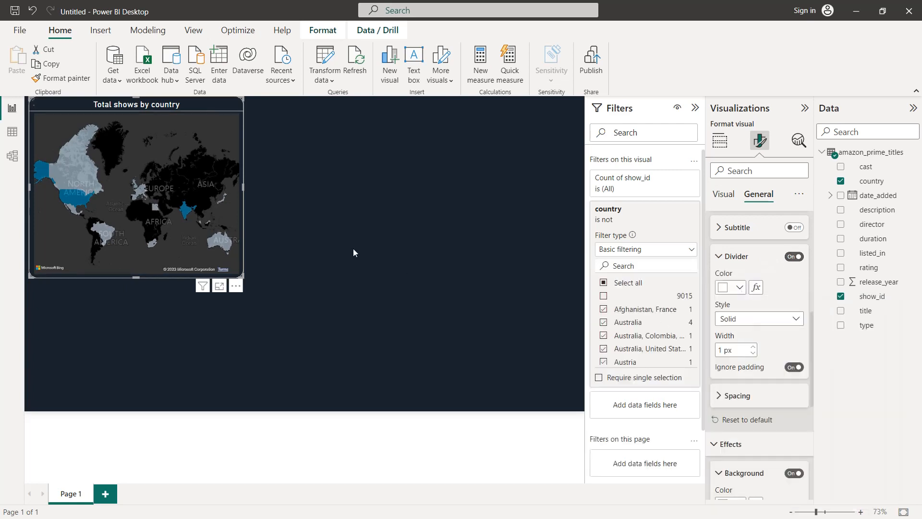
# Collapse the side panes, then make the map shorter and slightly narrower and move it down along the page's left edge
pyautogui.click(695, 107)
pyautogui.click(805, 108)
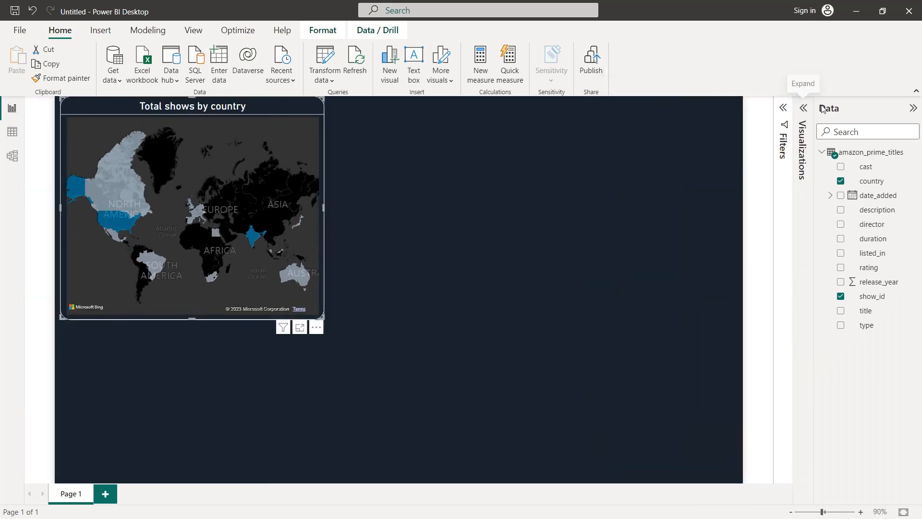
pyautogui.click(912, 109)
pyautogui.moveTo(364, 315); pyautogui.dragTo(368, 250)
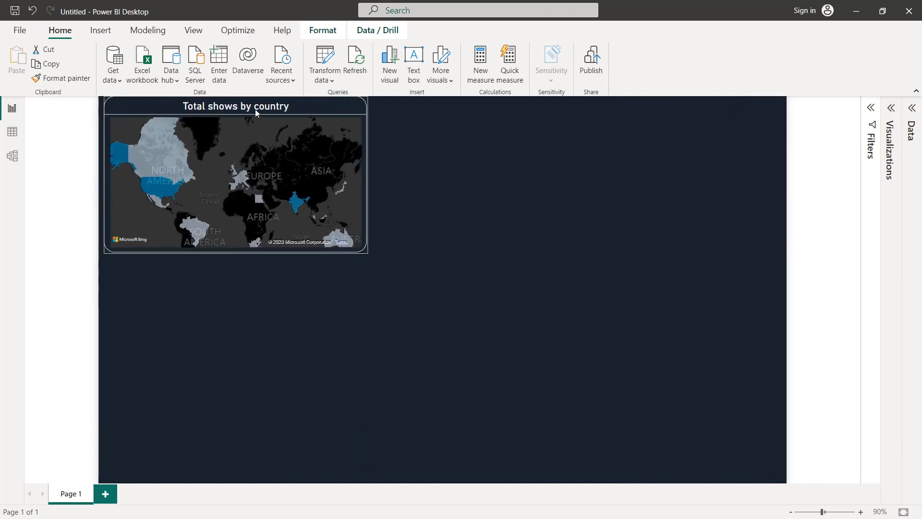
pyautogui.moveTo(264, 153); pyautogui.dragTo(263, 178)
pyautogui.moveTo(257, 209); pyautogui.dragTo(250, 245)
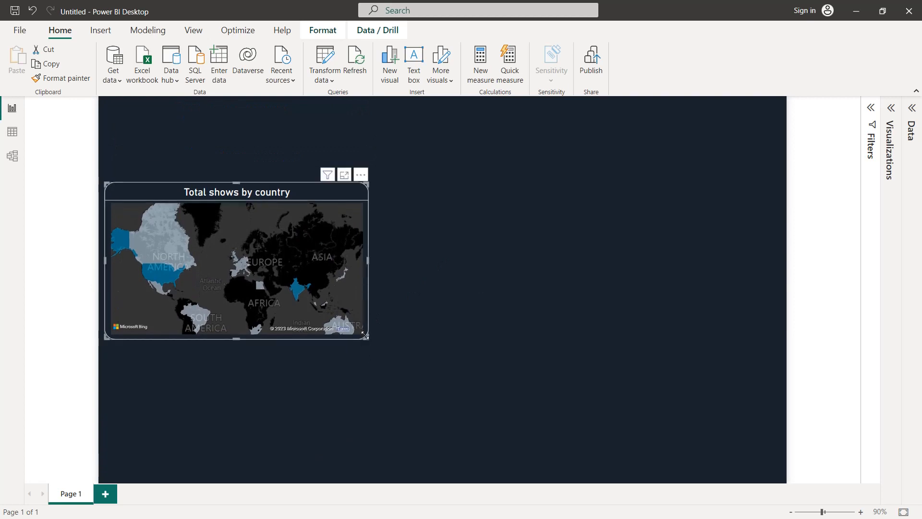
pyautogui.moveTo(364, 337); pyautogui.dragTo(362, 331)
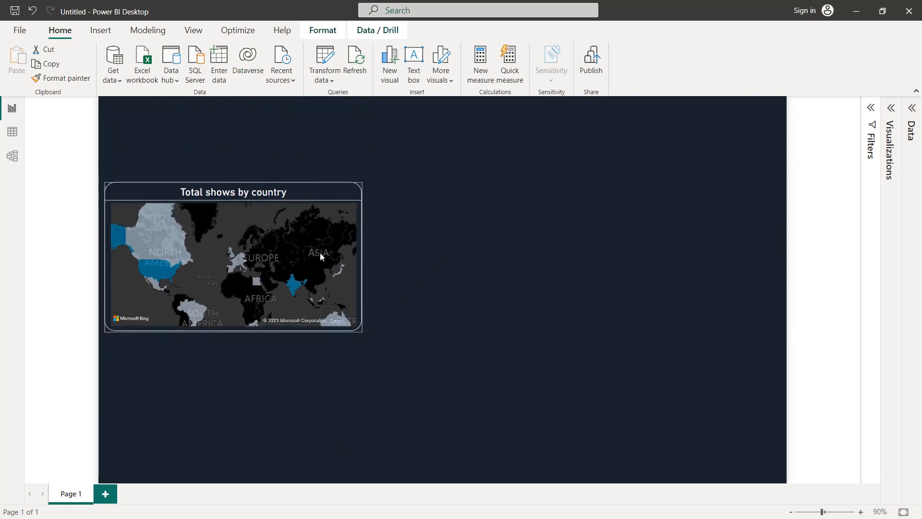
pyautogui.moveTo(259, 196); pyautogui.dragTo(259, 196)
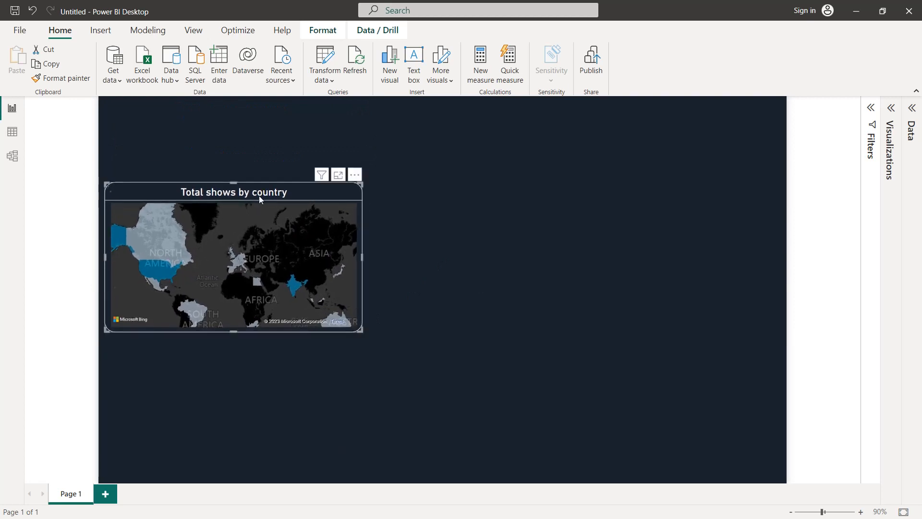
# Insert a donut chart as a separate visual on the page and use type as its legend
pyautogui.click(454, 195)
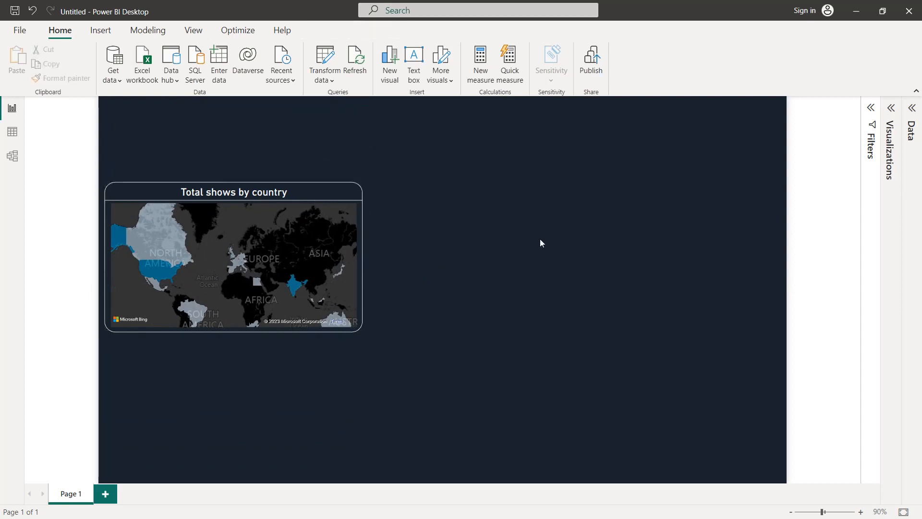
pyautogui.click(891, 111)
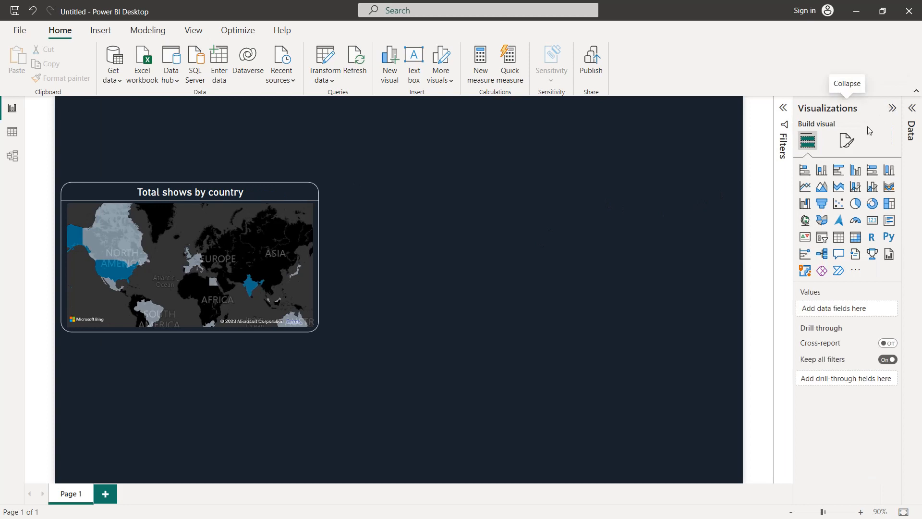
pyautogui.click(875, 204)
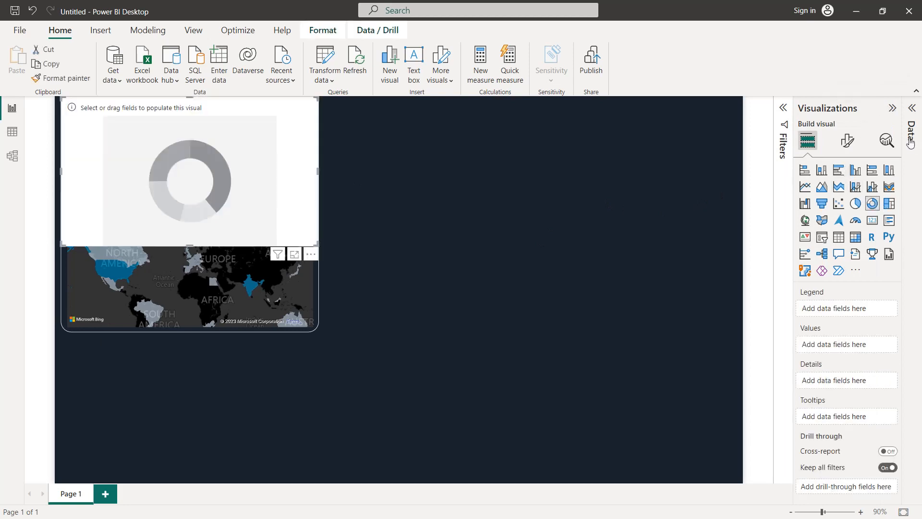
pyautogui.click(914, 110)
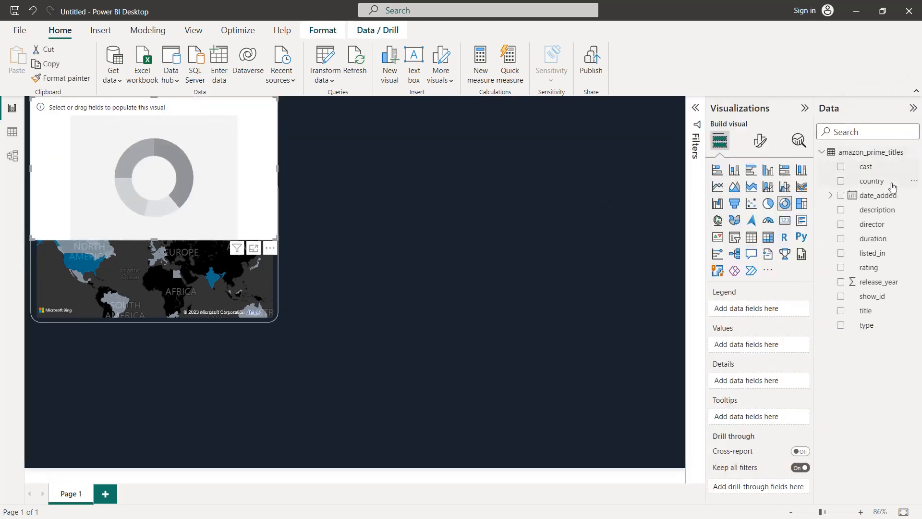
pyautogui.click(841, 327)
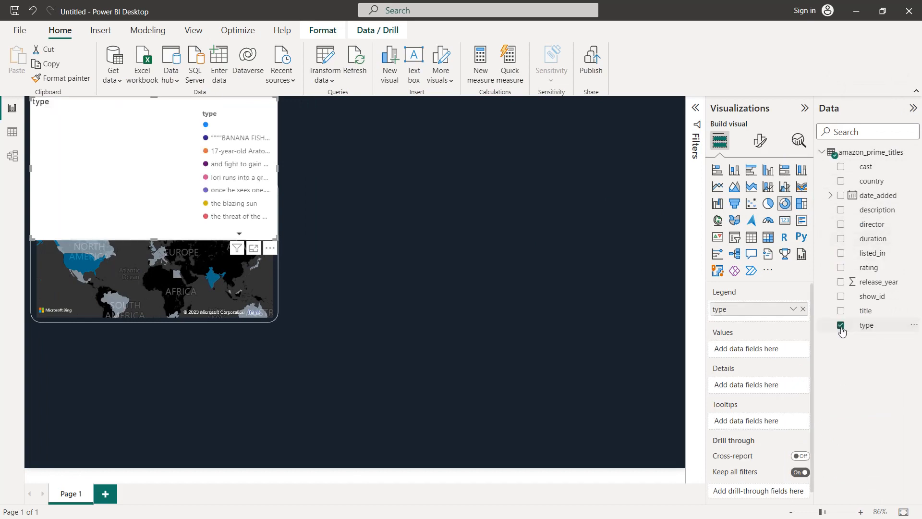
# Filter the donut chart's type field to only Movie and TV Show, then collapse the filter settings
pyautogui.click(694, 115)
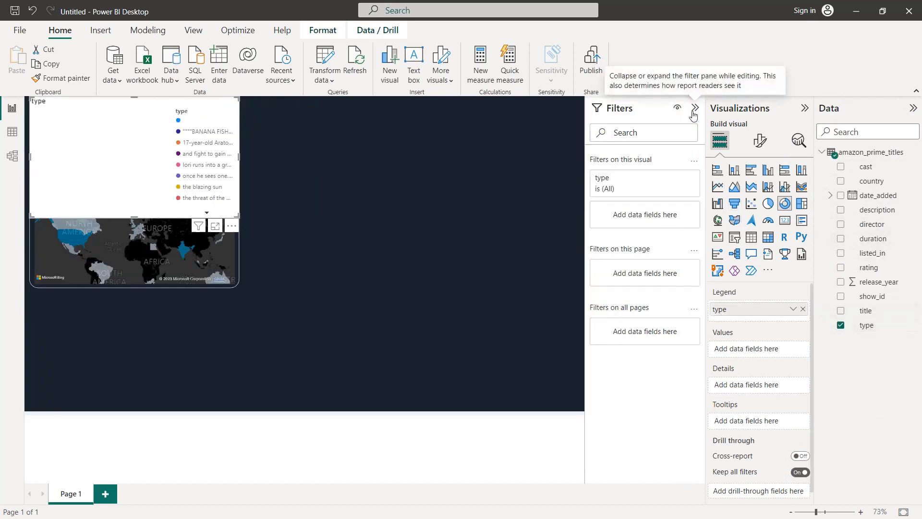
pyautogui.click(683, 186)
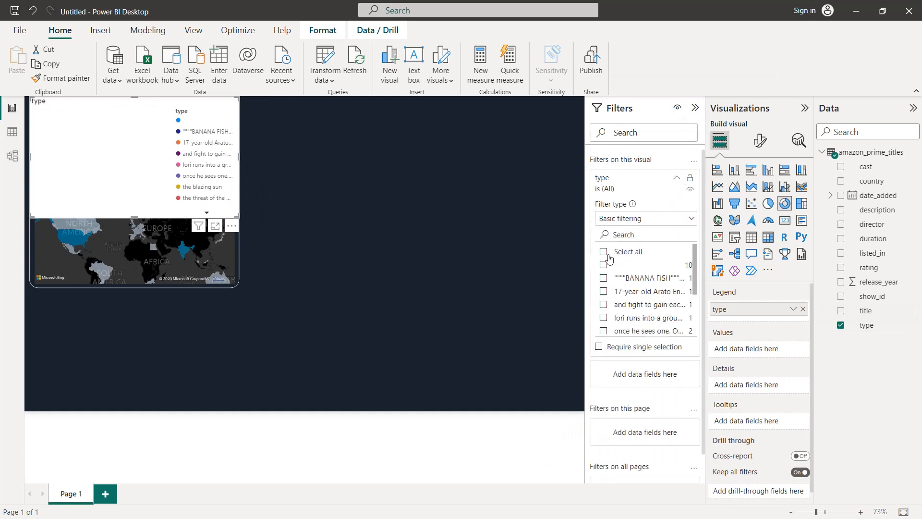
pyautogui.scroll(-3, 615, 269)
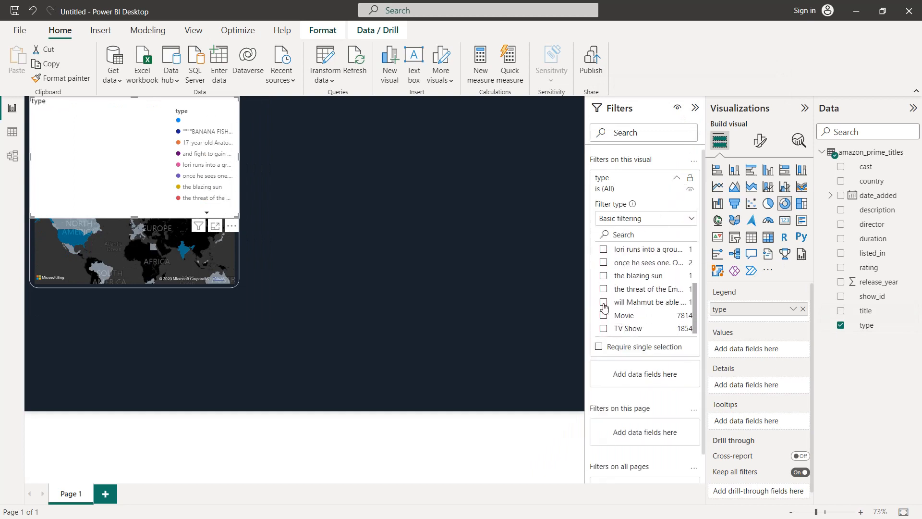
pyautogui.click(604, 316)
pyautogui.click(604, 329)
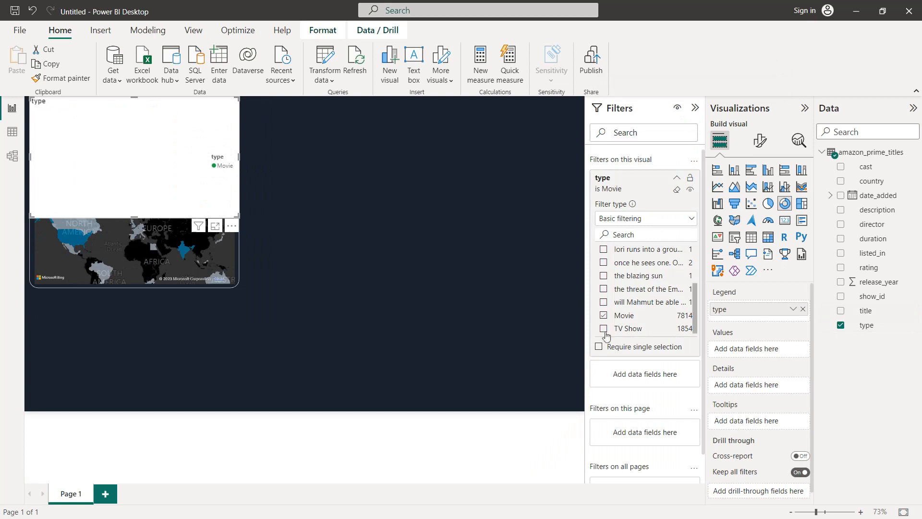
pyautogui.click(696, 109)
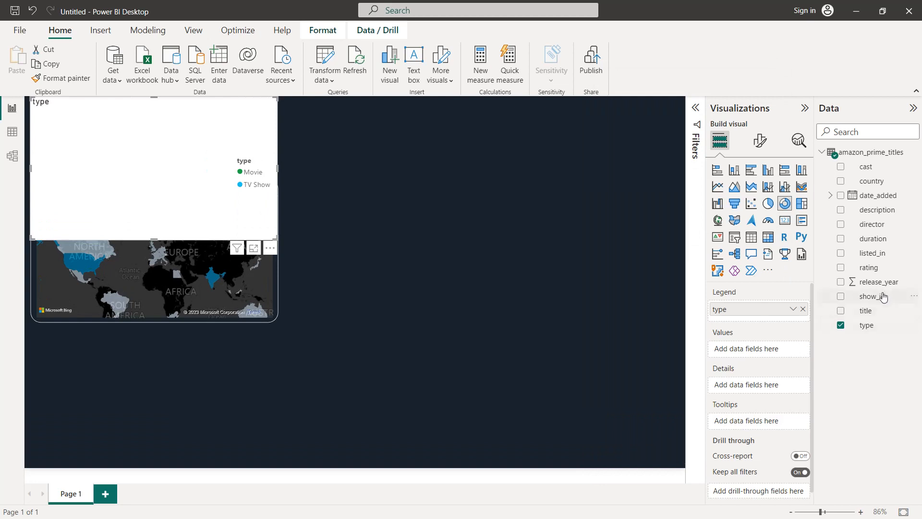
# Use the distinct count of show_id as the donut chart's values and place the chart beside the map, aligned with it
pyautogui.moveTo(886, 295); pyautogui.dragTo(783, 350)
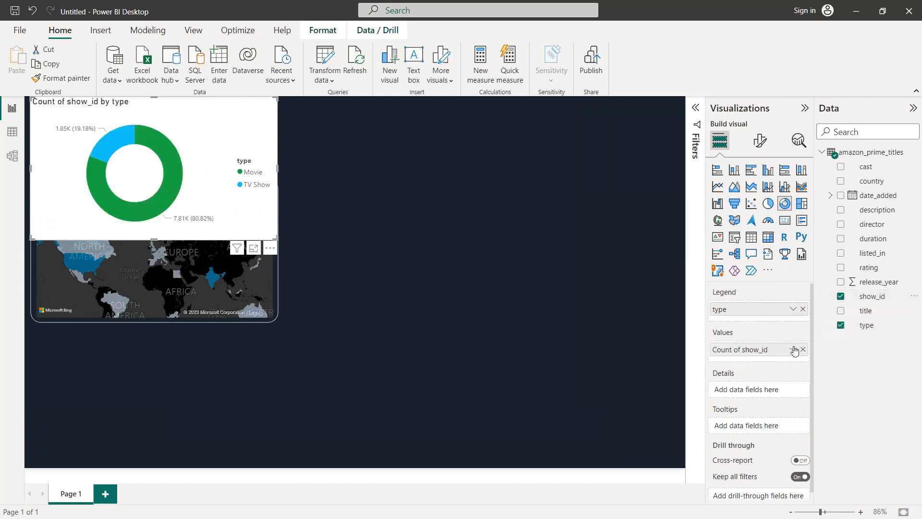
pyautogui.click(793, 350)
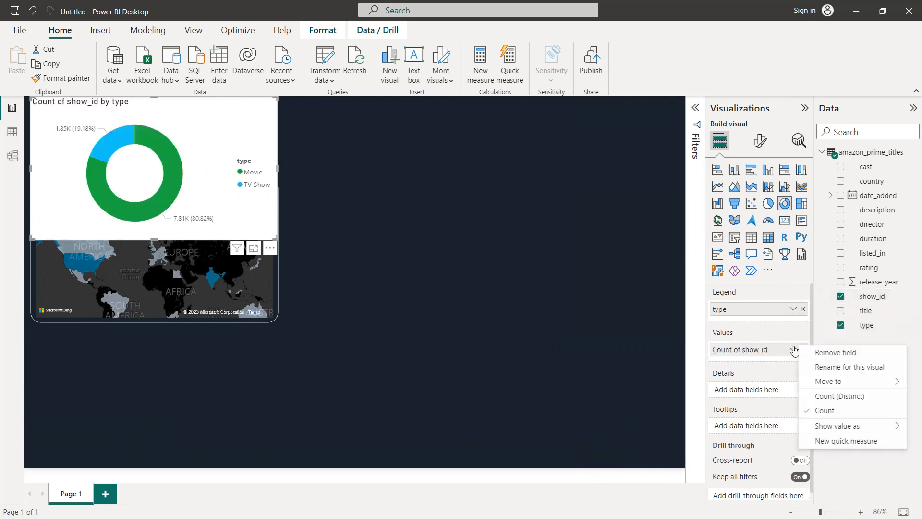
pyautogui.click(835, 396)
pyautogui.moveTo(284, 181); pyautogui.dragTo(455, 197)
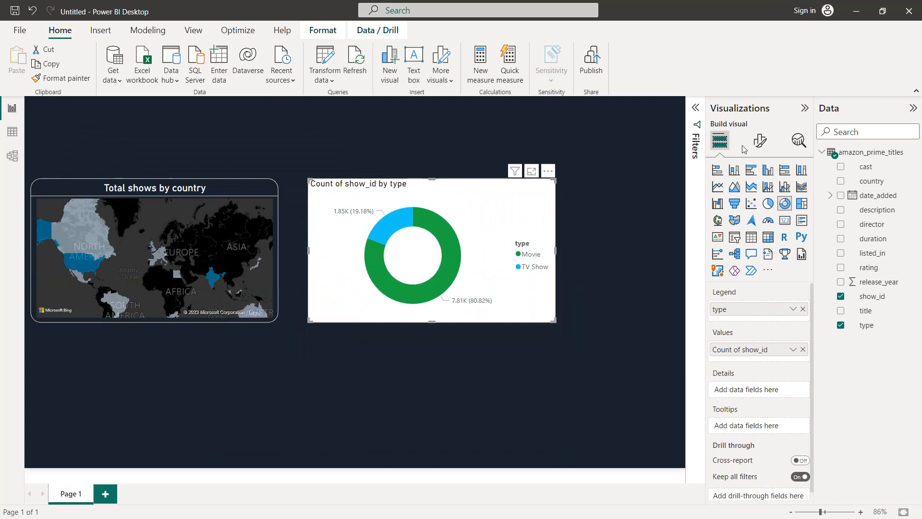
# Change the donut chart's title text to "Movies and TV shows"
pyautogui.click(759, 141)
pyautogui.click(759, 193)
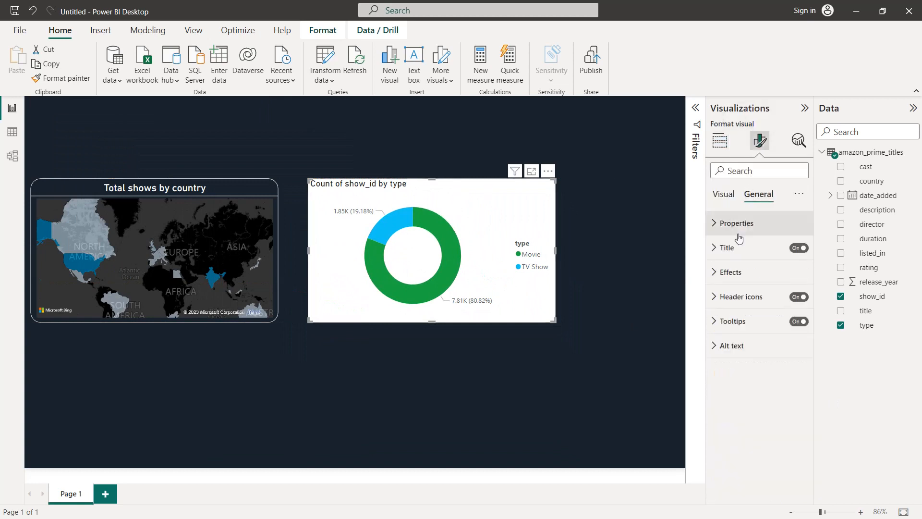
pyautogui.click(734, 253)
pyautogui.tripleClick(738, 308)
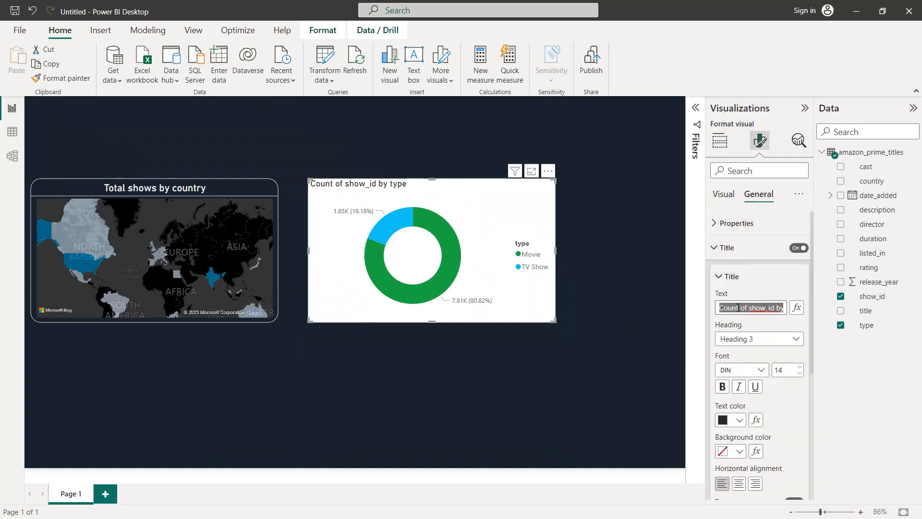
pyautogui.write('Movies ')
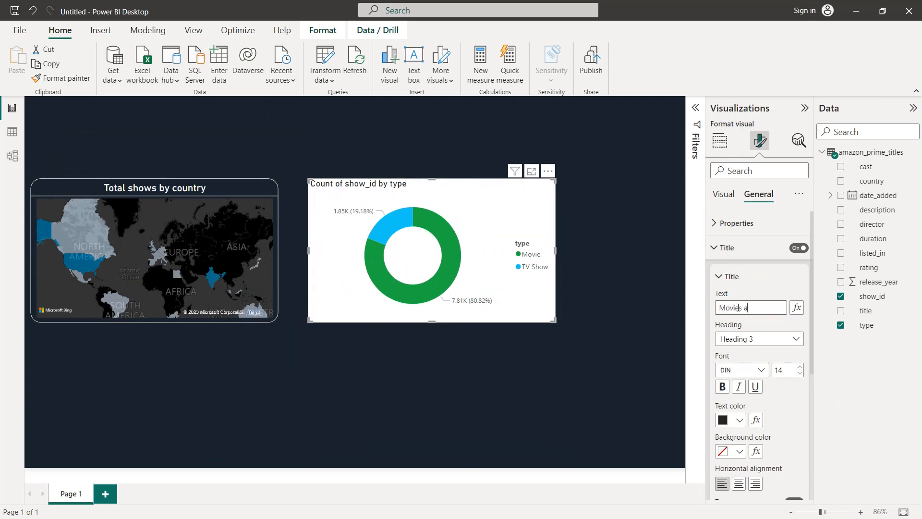
pyautogui.write('and TV shows')
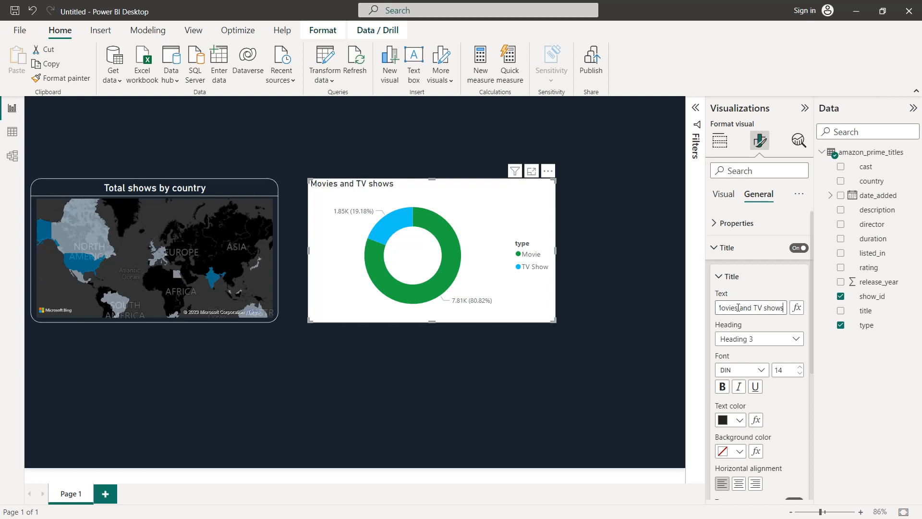
# Set the donut chart's title to font size 16, white text and centred alignment
pyautogui.click(799, 367)
pyautogui.click(800, 367)
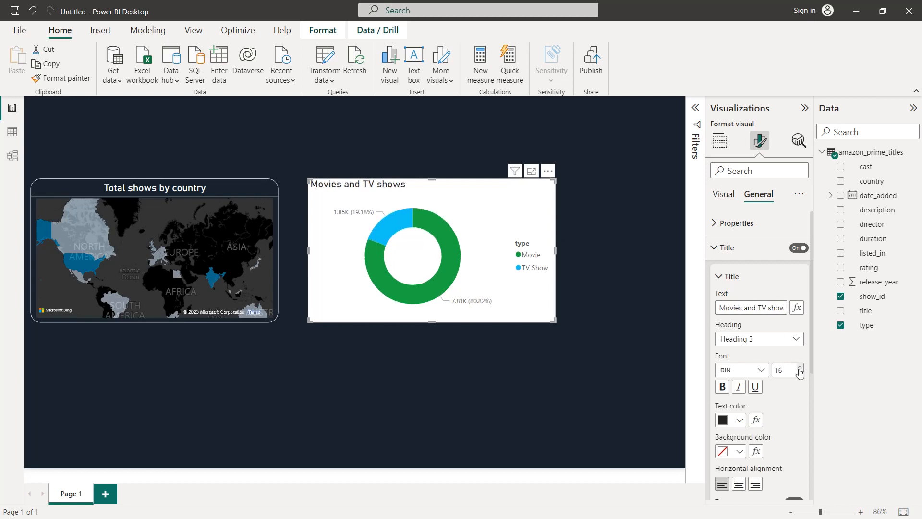
pyautogui.click(744, 423)
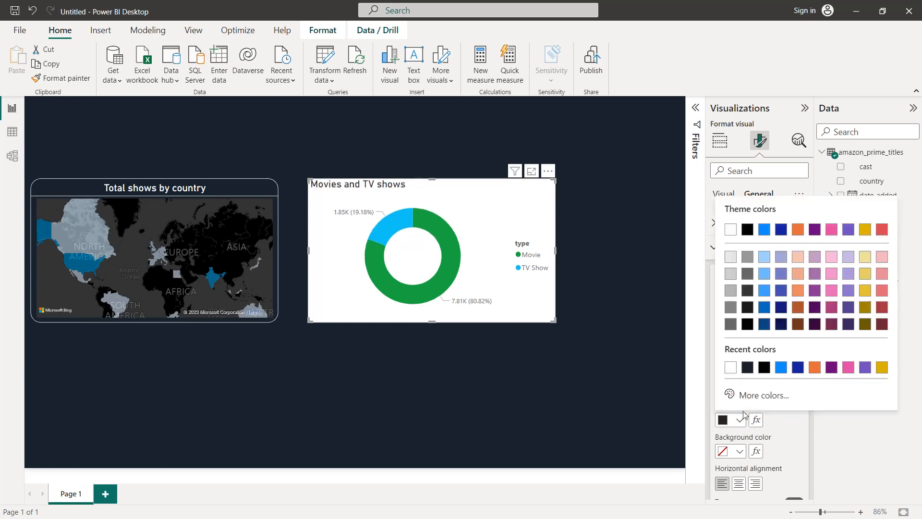
pyautogui.click(726, 227)
pyautogui.click(739, 484)
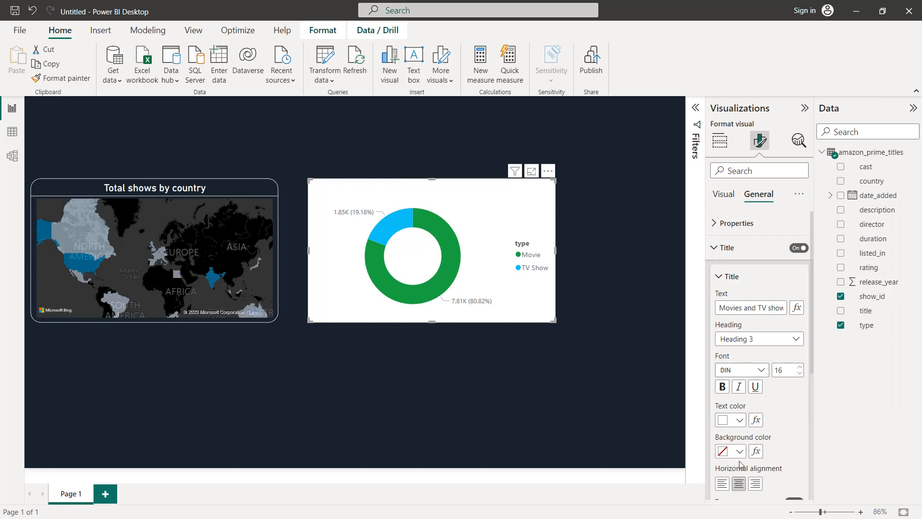
# Turn on the divider beneath the donut chart's title, colour it white, and collapse the title and divider settings
pyautogui.scroll(-3, 754, 430)
pyautogui.click(789, 389)
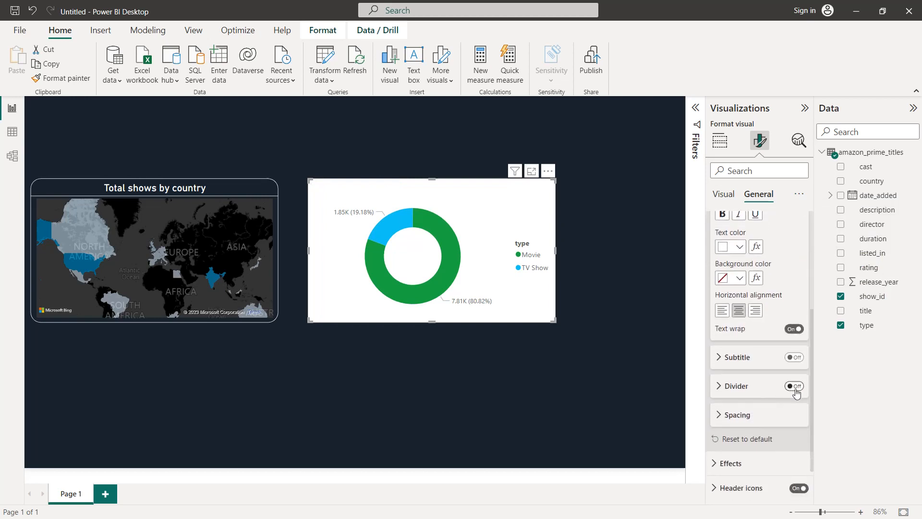
pyautogui.scroll(-2, 752, 389)
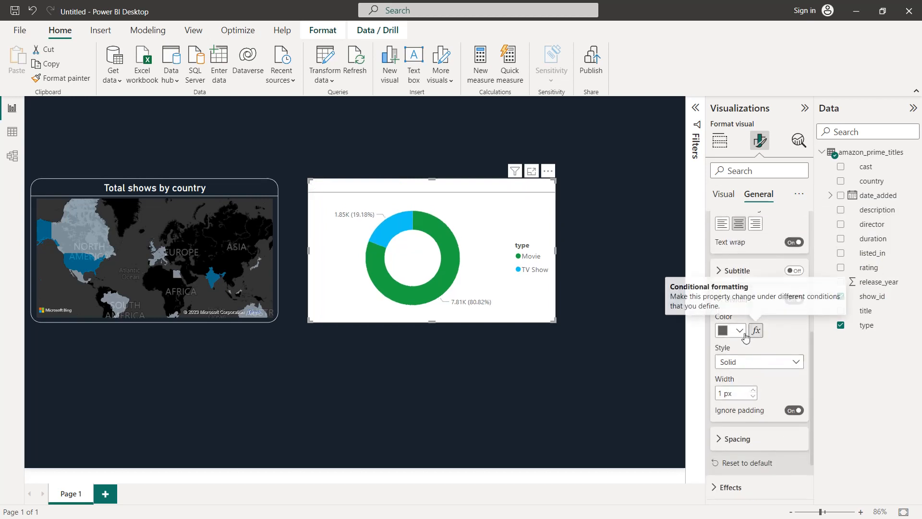
pyautogui.click(739, 331)
pyautogui.click(731, 277)
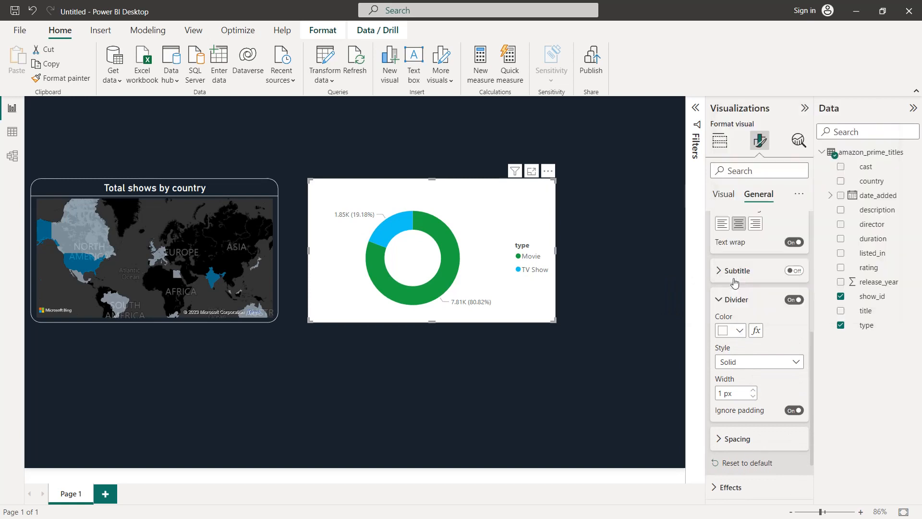
pyautogui.scroll(3, 731, 250)
pyautogui.click(727, 233)
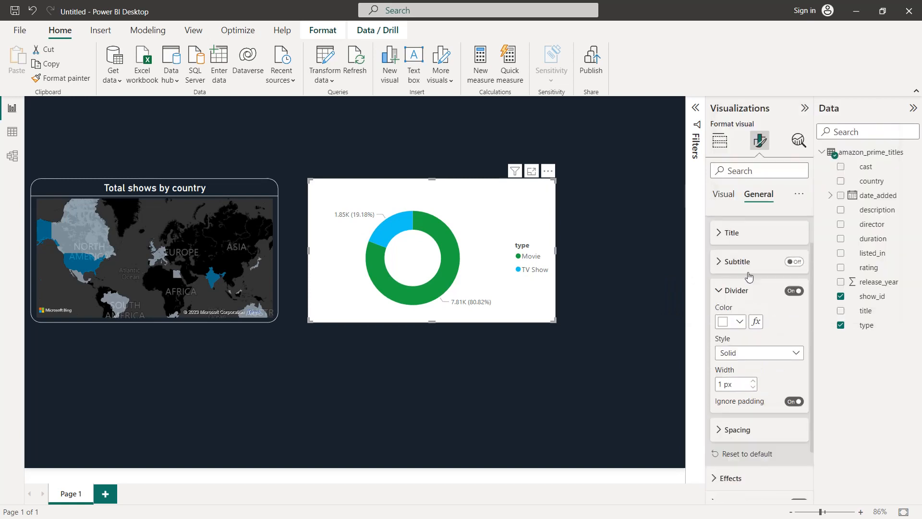
pyautogui.click(720, 291)
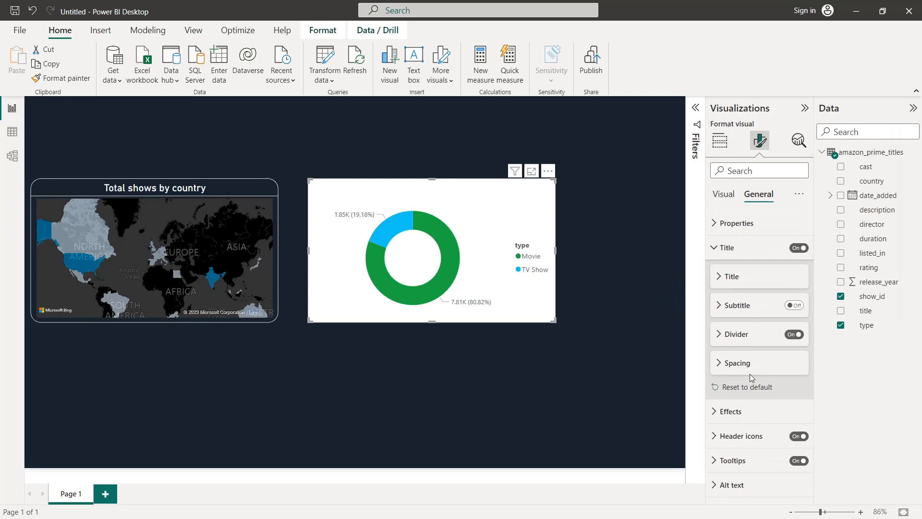
# Set the donut chart's background colour to the recently used dark navy #19222D
pyautogui.click(739, 411)
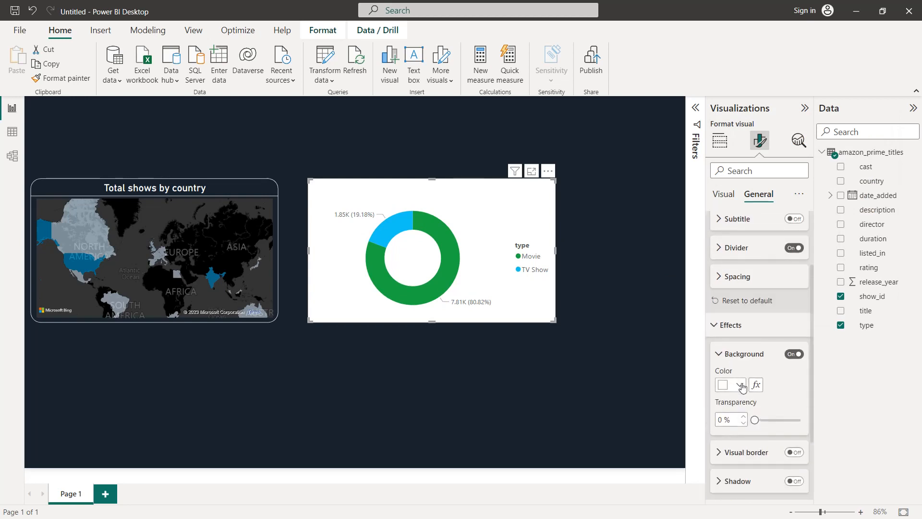
pyautogui.click(734, 387)
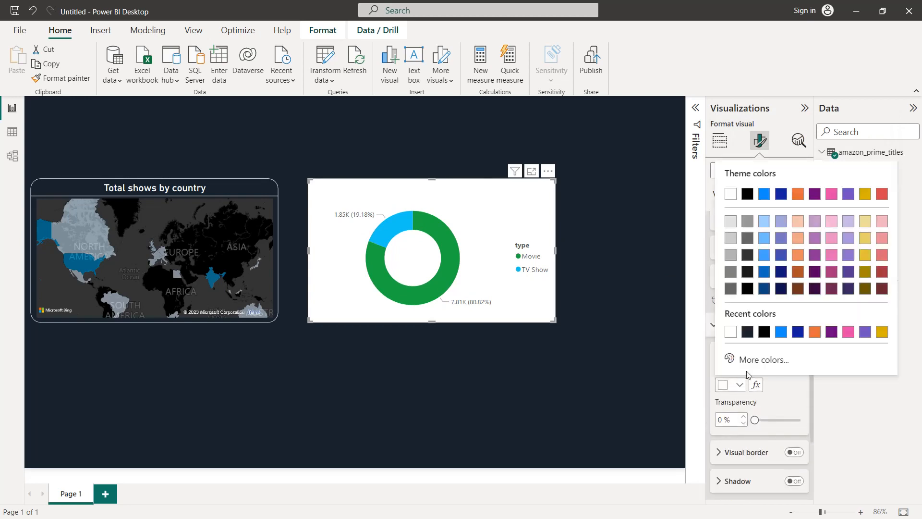
pyautogui.click(746, 332)
# Turn on the donut chart's visual border, colour it white and set its rounded corners to 20 px
pyautogui.scroll(-2, 753, 343)
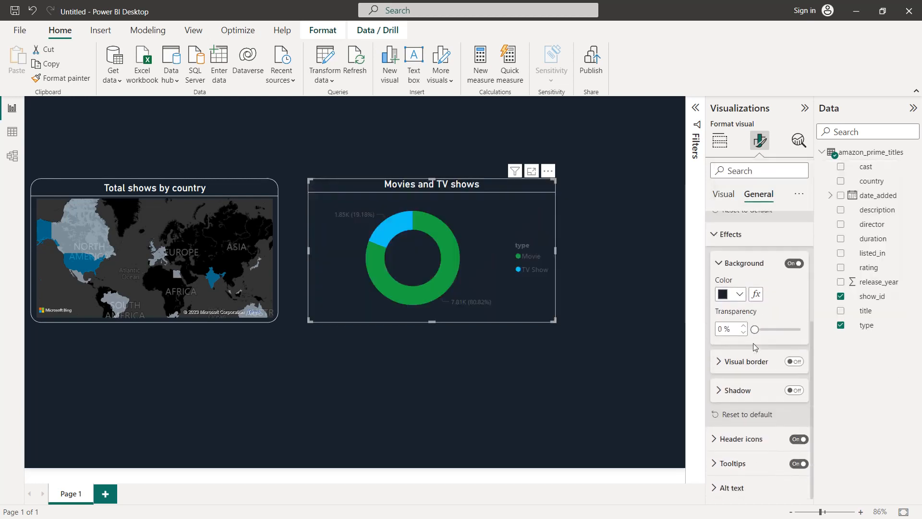
pyautogui.click(794, 361)
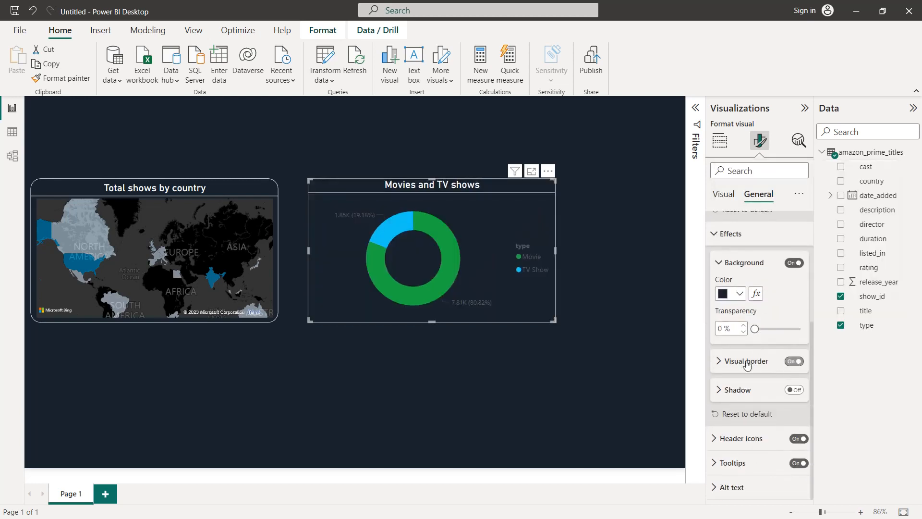
pyautogui.scroll(-1, 750, 365)
pyautogui.click(740, 349)
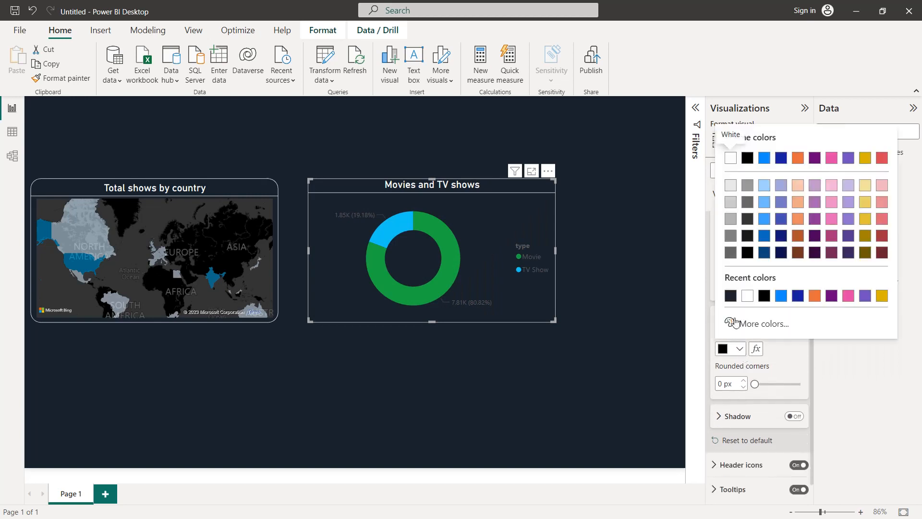
pyautogui.click(748, 300)
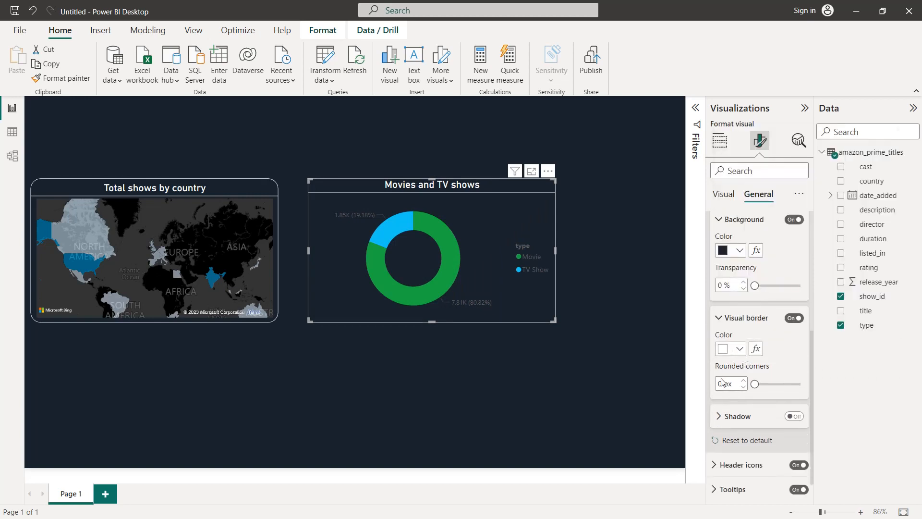
pyautogui.write('20')
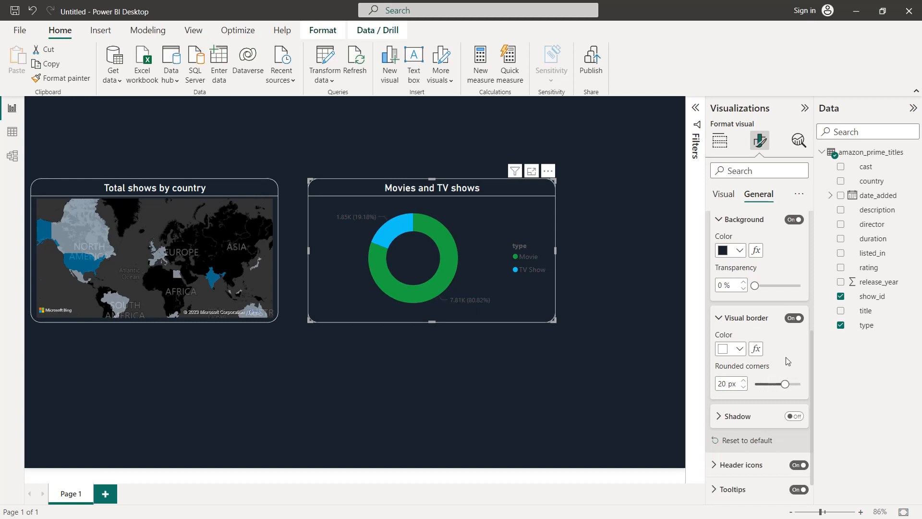
# Colour the values in the donut chart's detail labels white and collapse the label options
pyautogui.scroll(5, 785, 356)
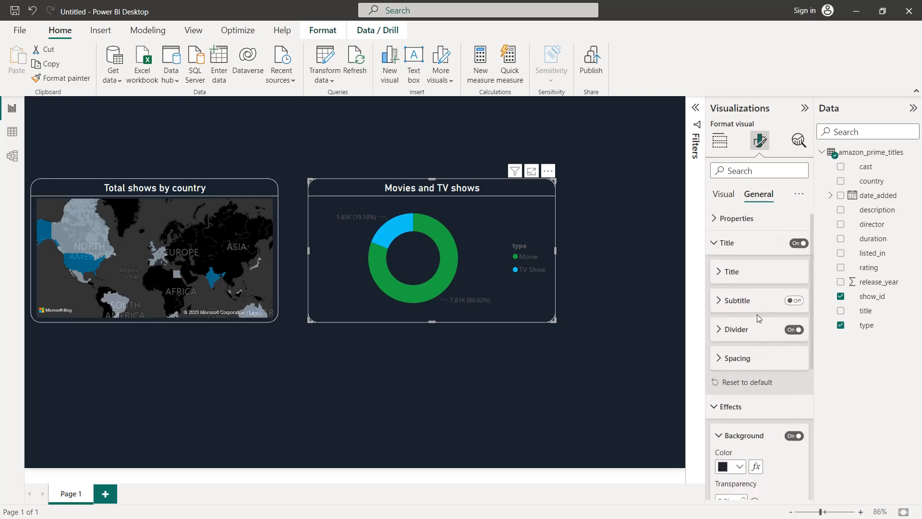
pyautogui.click(723, 194)
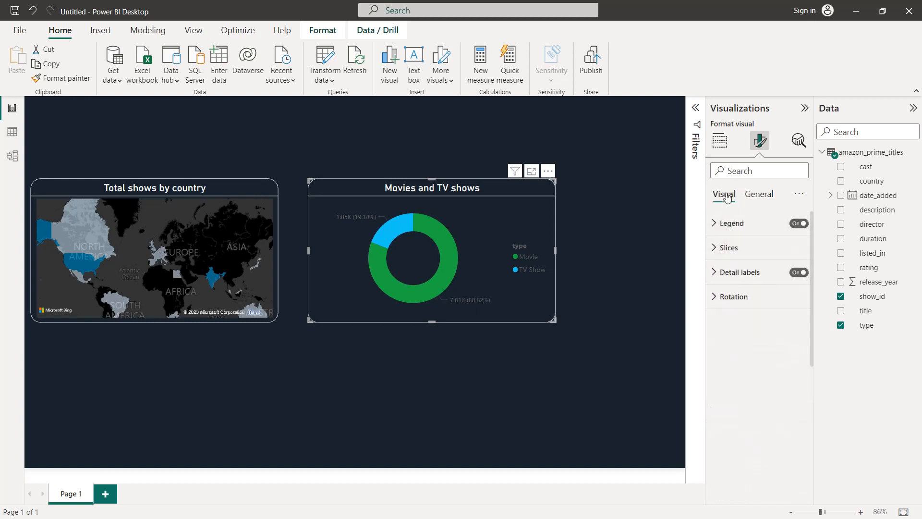
pyautogui.click(737, 274)
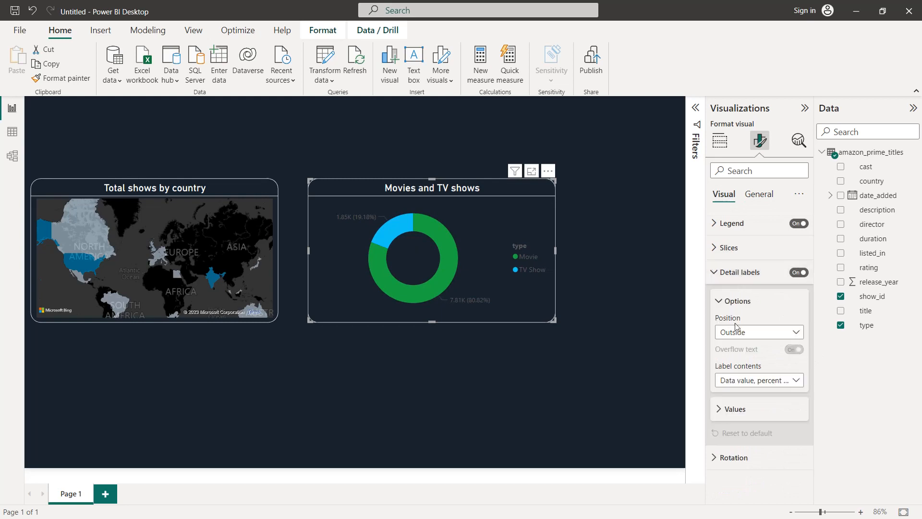
pyautogui.click(743, 408)
pyautogui.scroll(-3, 743, 403)
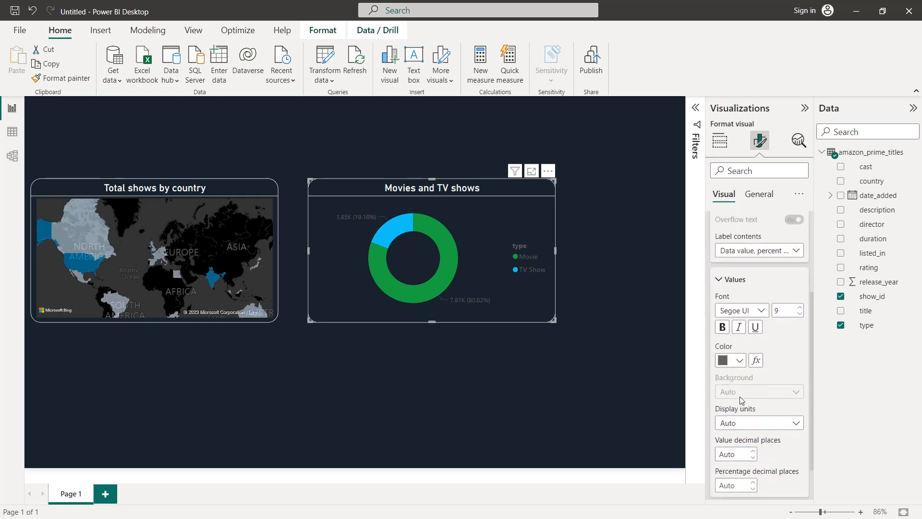
pyautogui.click(740, 361)
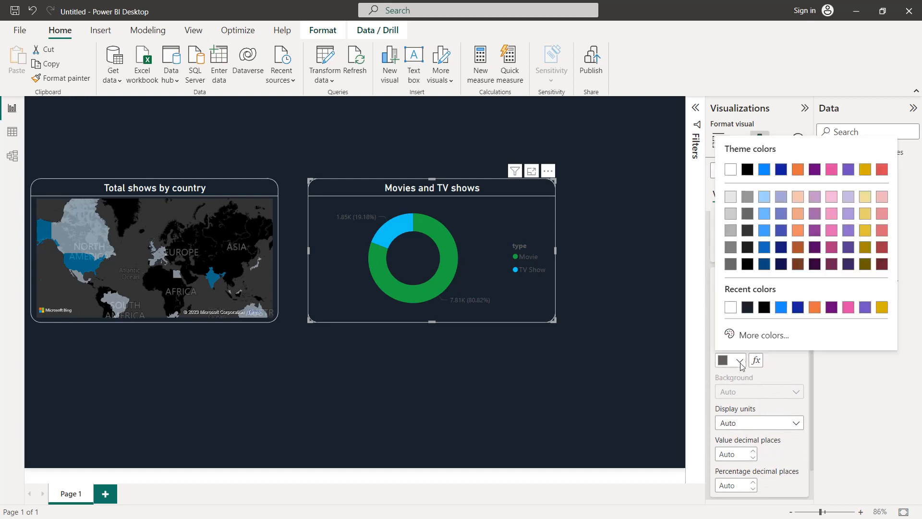
pyautogui.click(731, 308)
pyautogui.scroll(3, 736, 320)
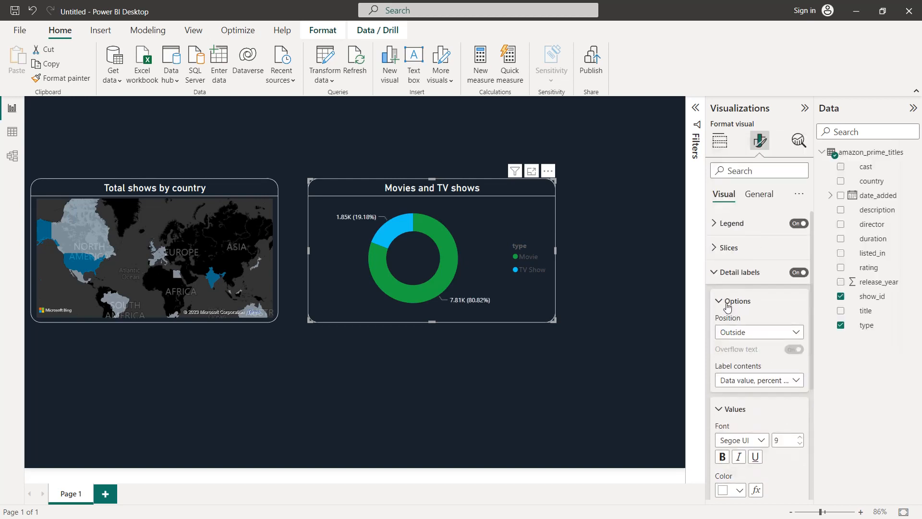
pyautogui.click(728, 303)
# Colour the donut chart's legend text white and collapse the legend settings
pyautogui.click(723, 226)
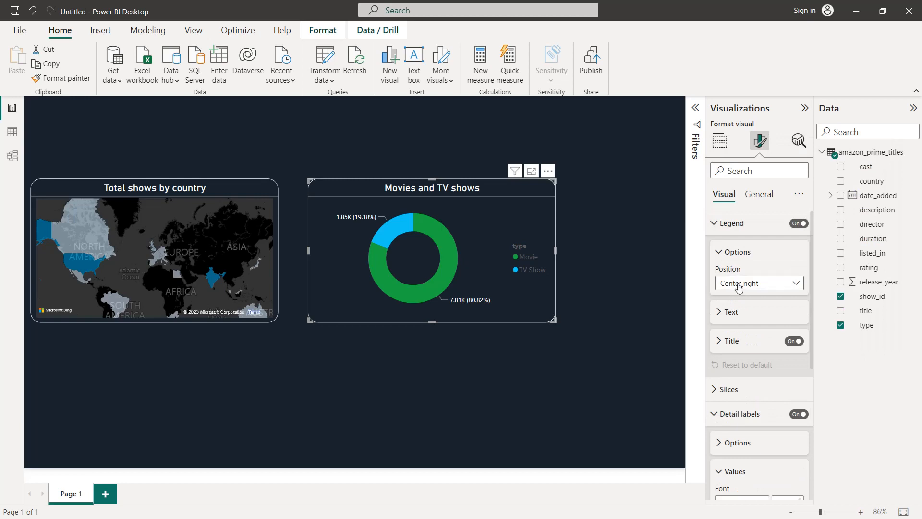
pyautogui.click(734, 313)
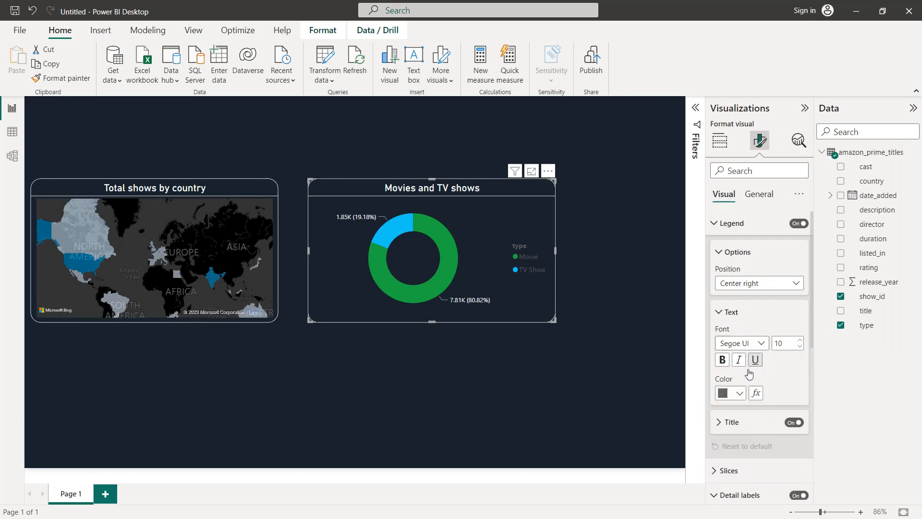
pyautogui.click(739, 394)
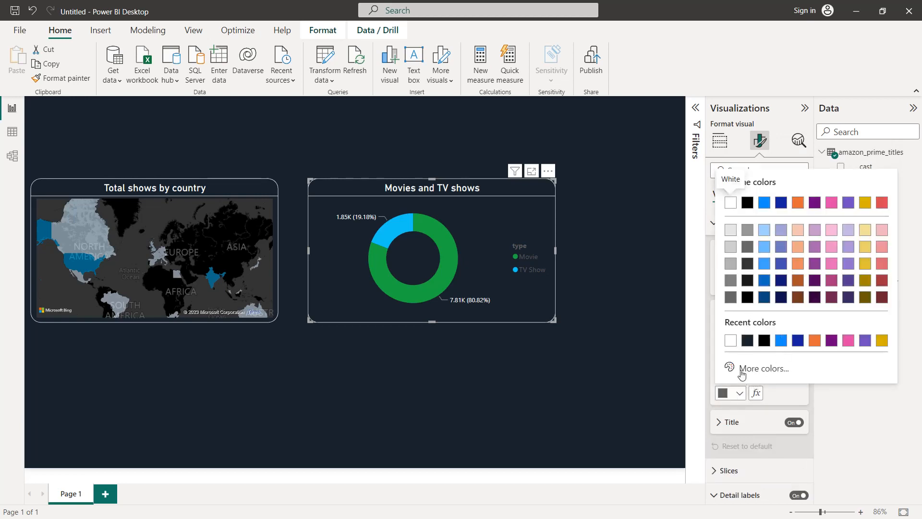
pyautogui.click(730, 203)
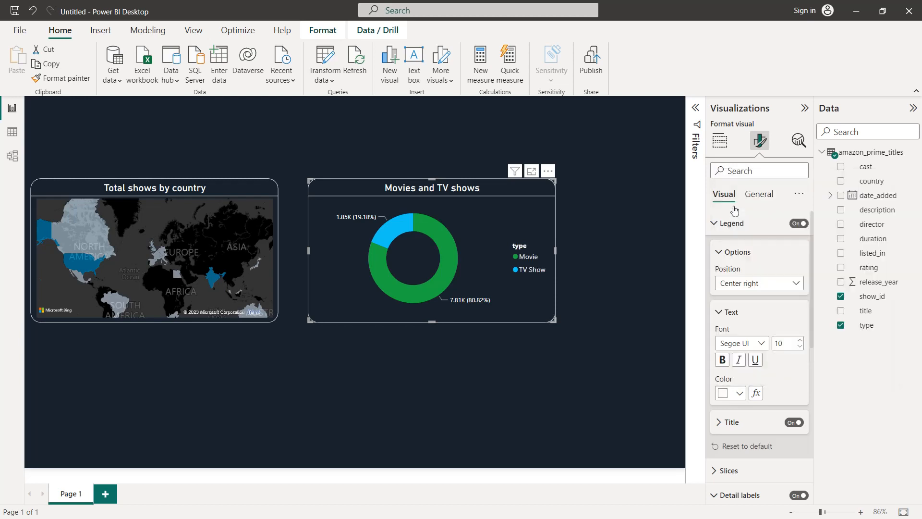
pyautogui.click(722, 246)
pyautogui.click(723, 225)
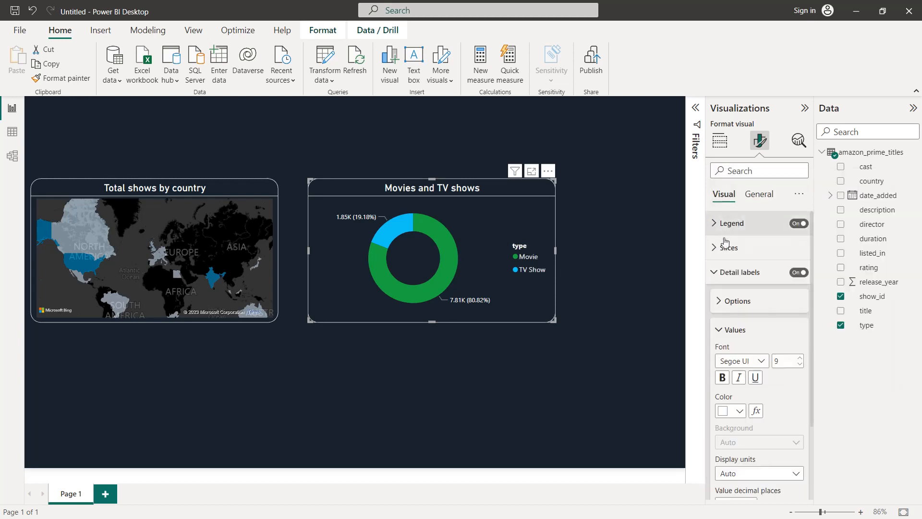
# Colour the donut chart's Movie slice #00A8E1 and its TV Show slice light blue #A0D1FF (Theme color 1, 60% lighter)
pyautogui.click(727, 250)
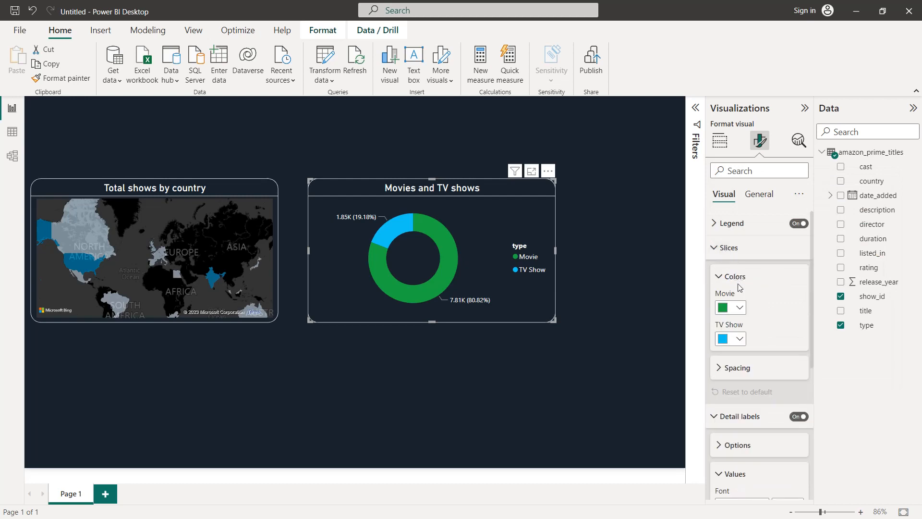
pyautogui.click(740, 308)
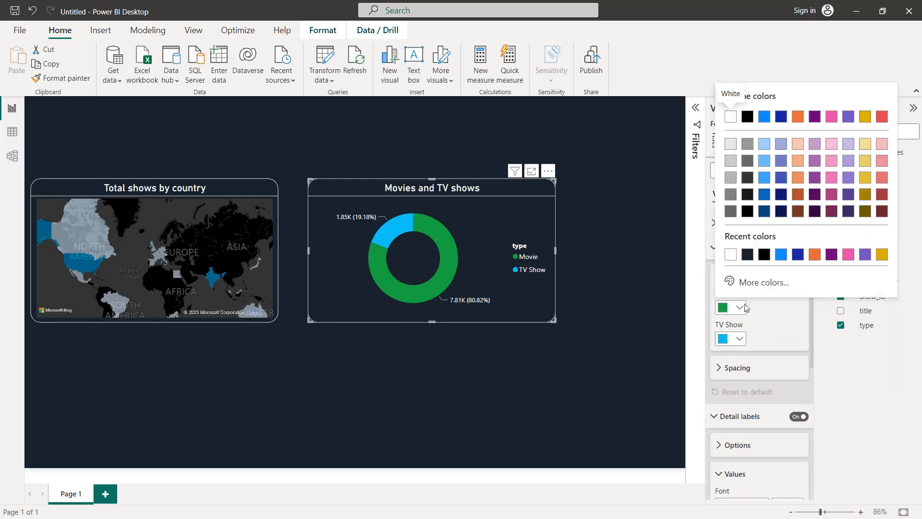
pyautogui.click(762, 285)
pyautogui.click(770, 276)
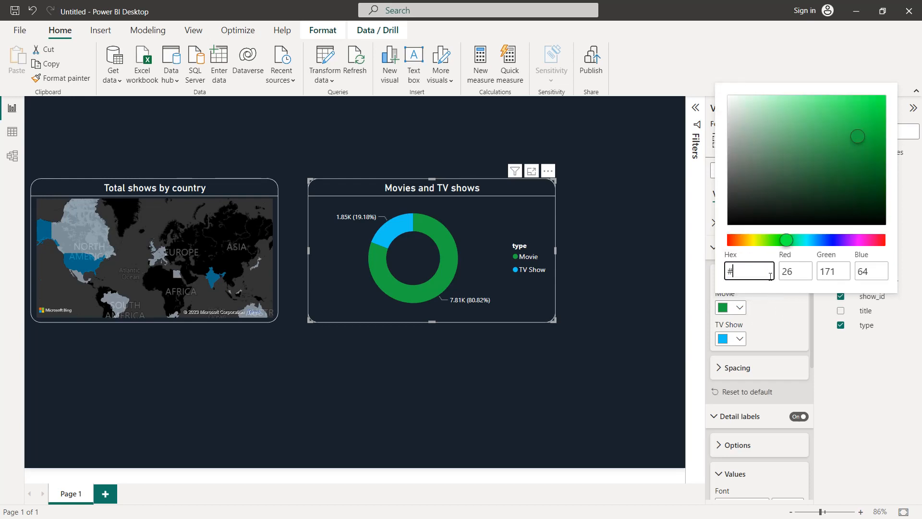
pyautogui.write('00a8e1')
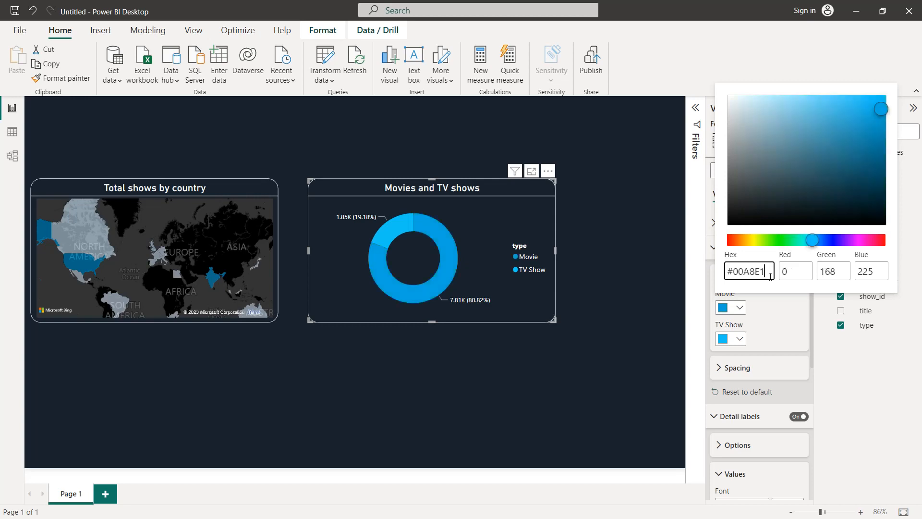
pyautogui.click(775, 314)
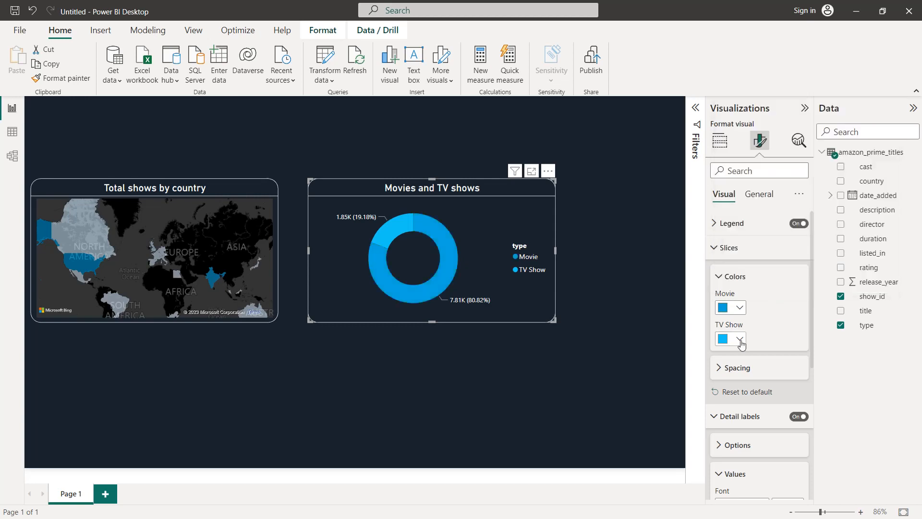
pyautogui.click(741, 339)
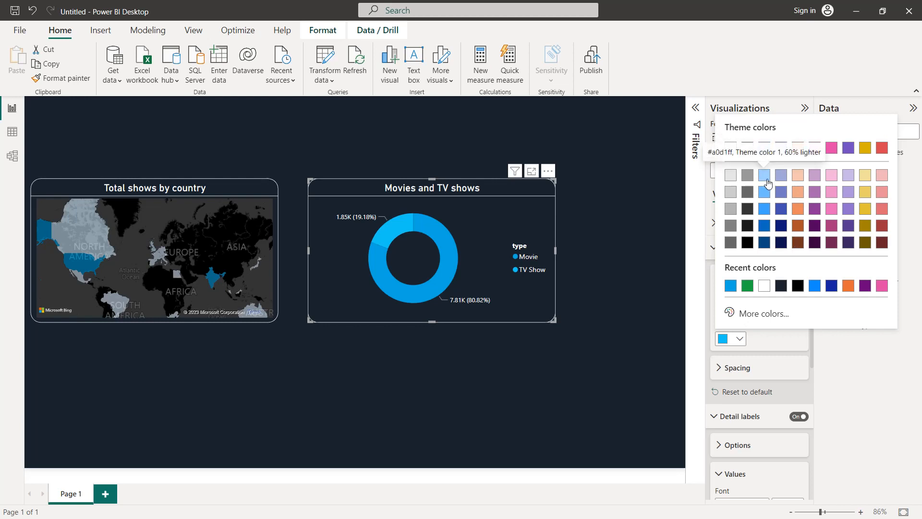
pyautogui.click(764, 176)
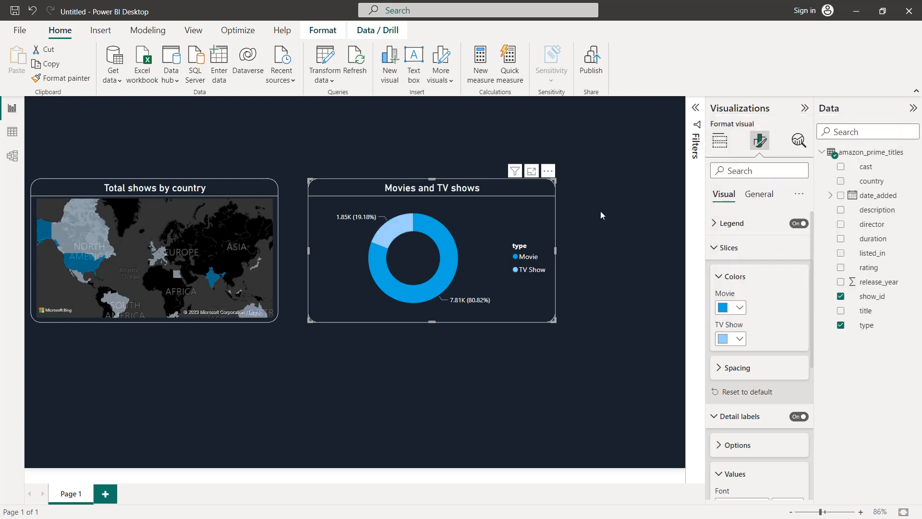
# Narrow the donut chart, then place it and the map side by side along the bottom of the report page
pyautogui.moveTo(554, 318); pyautogui.dragTo(484, 321)
pyautogui.moveTo(377, 190); pyautogui.dragTo(353, 323)
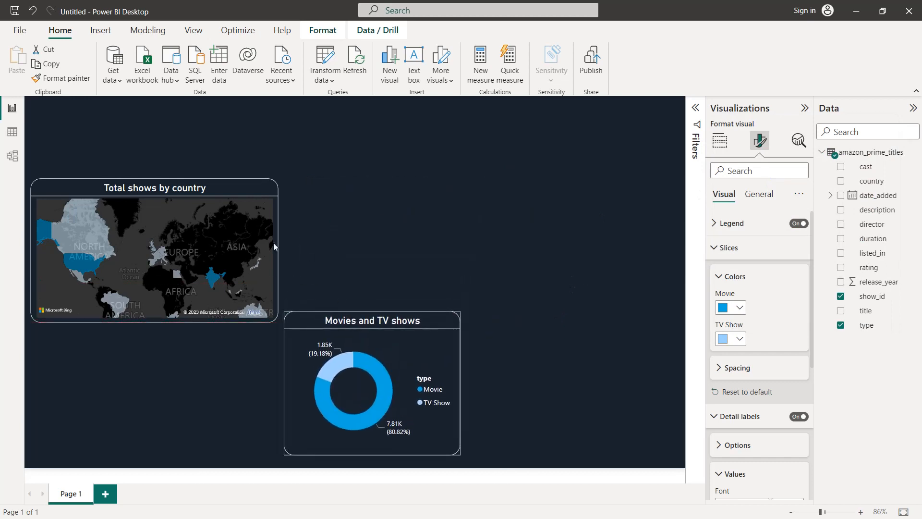
pyautogui.moveTo(200, 205); pyautogui.dragTo(194, 325)
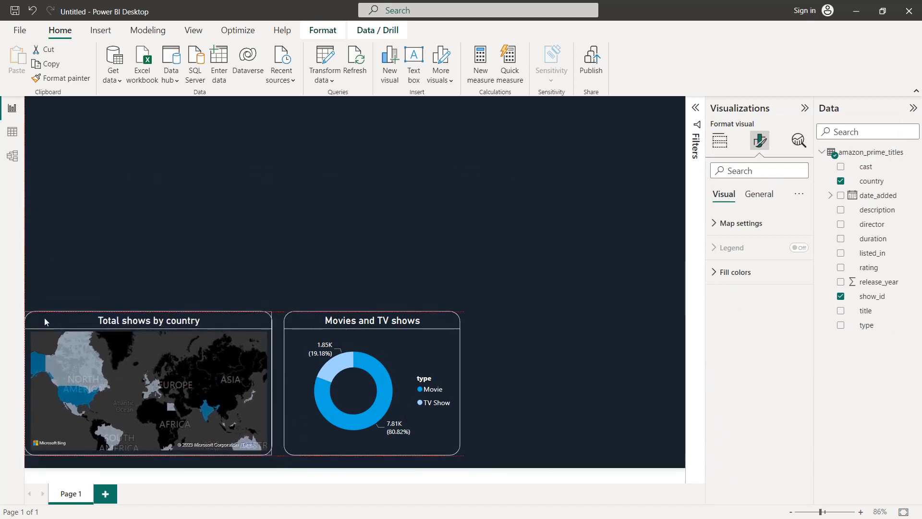
# Pull the map's left edge in from the page border, narrow the donut chart slightly from its right edge and deselect it
pyautogui.moveTo(44, 318); pyautogui.dragTo(44, 318)
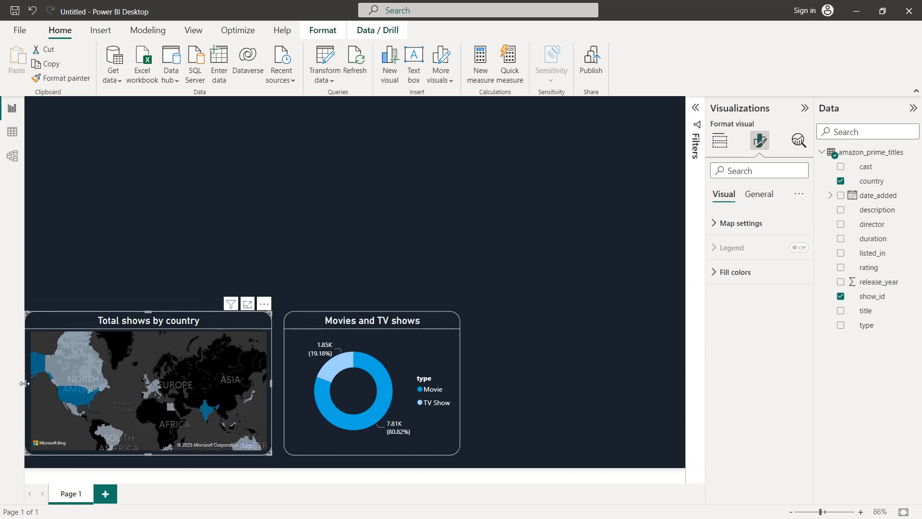
pyautogui.moveTo(29, 382); pyautogui.dragTo(36, 382)
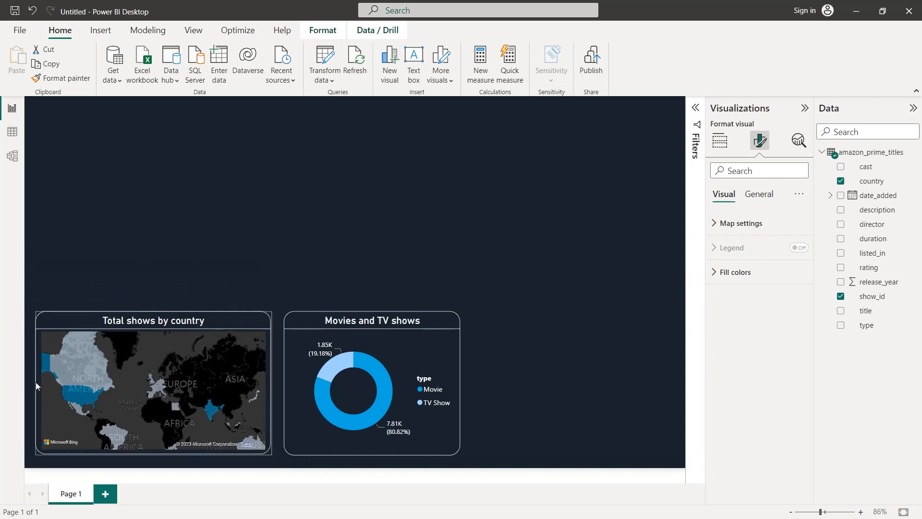
pyautogui.click(449, 347)
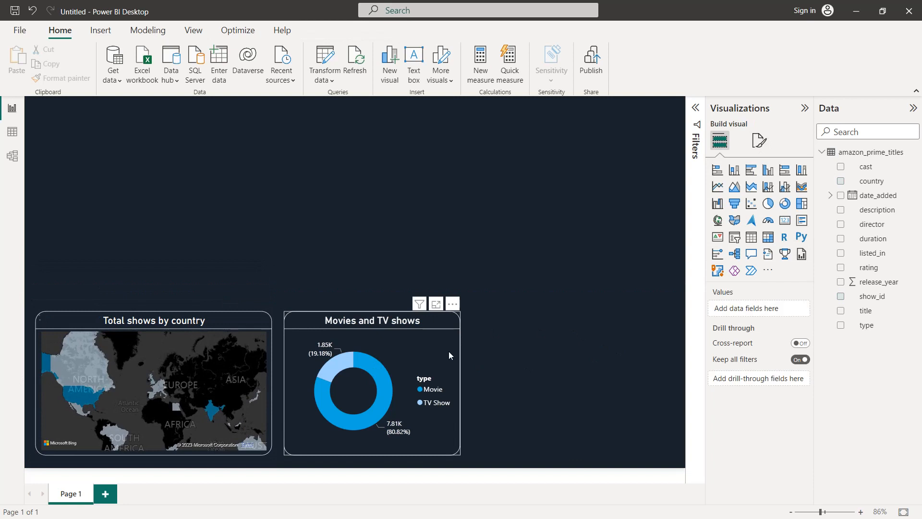
pyautogui.moveTo(454, 381); pyautogui.dragTo(453, 387)
pyautogui.click(498, 364)
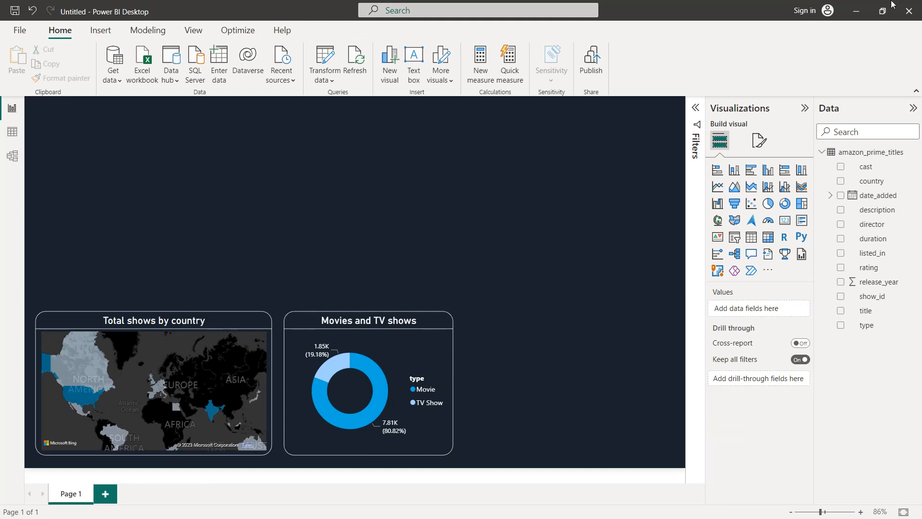
# Add an area chart to the page with release_year on its X-axis
pyautogui.click(734, 189)
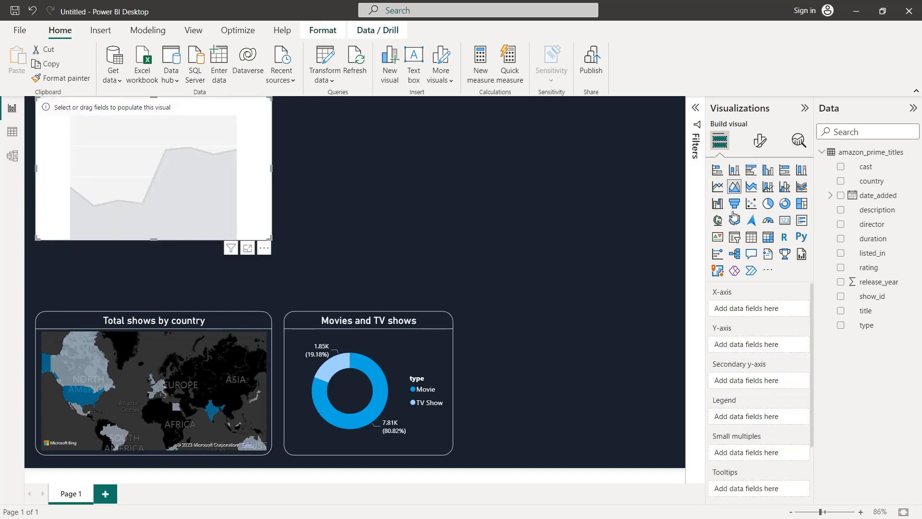
pyautogui.click(841, 285)
pyautogui.moveTo(742, 344); pyautogui.dragTo(742, 311)
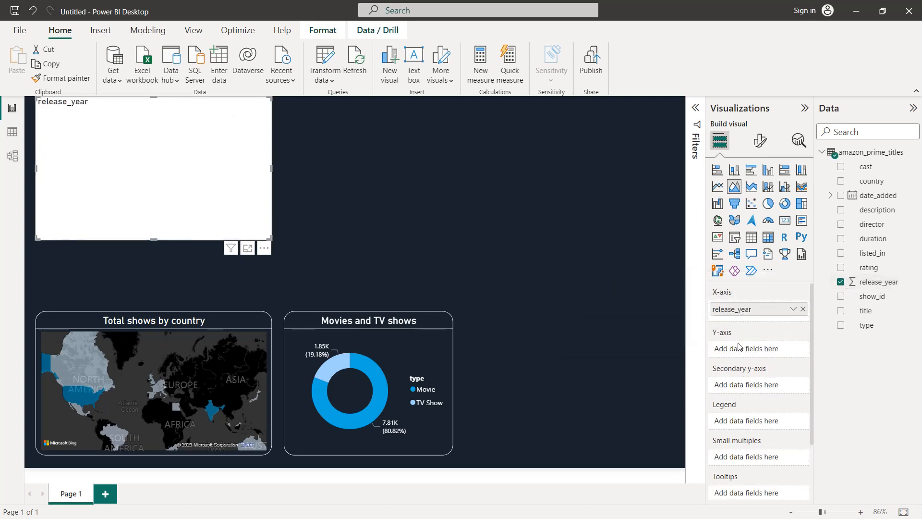
# Put the count of show_id on the area chart's Y-axis and use type as its legend
pyautogui.moveTo(872, 298); pyautogui.dragTo(766, 350)
pyautogui.click(793, 350)
pyautogui.click(819, 397)
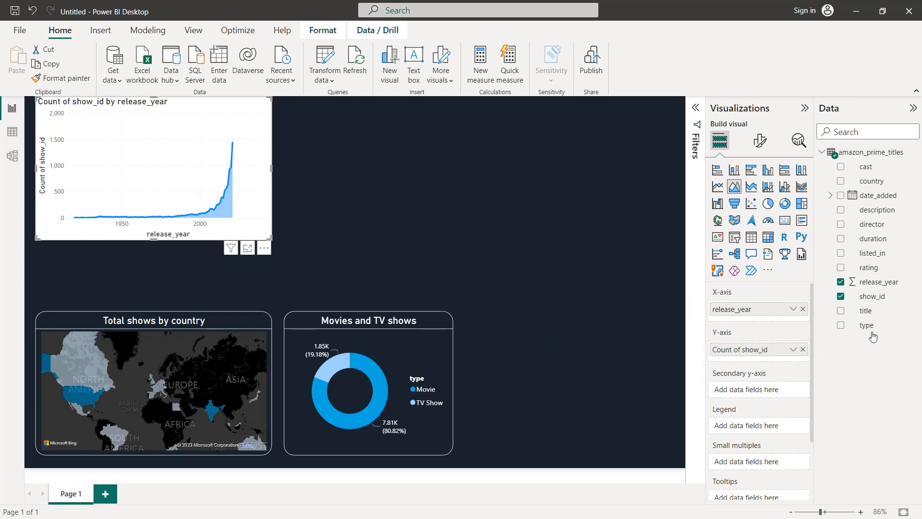
pyautogui.moveTo(873, 329); pyautogui.dragTo(766, 431)
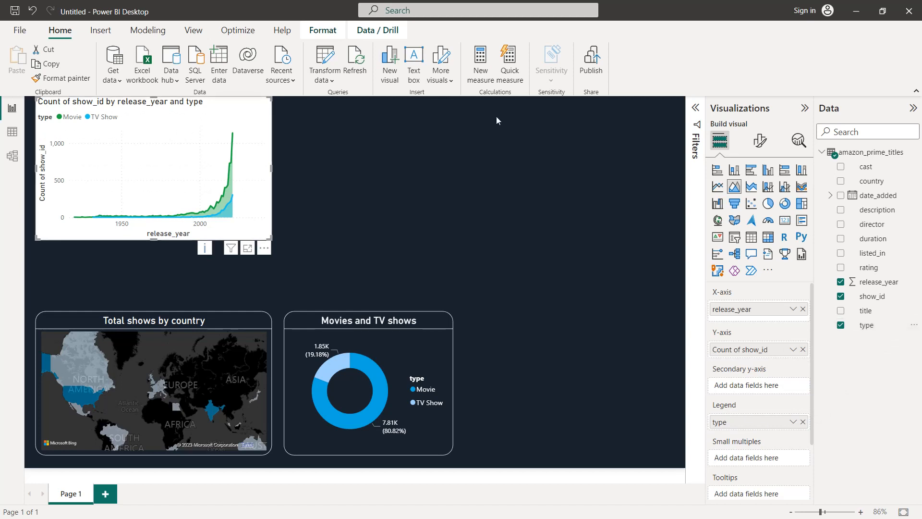
# Turn off the area chart's X-axis title and colour the X-axis values white
pyautogui.click(764, 145)
pyautogui.click(752, 222)
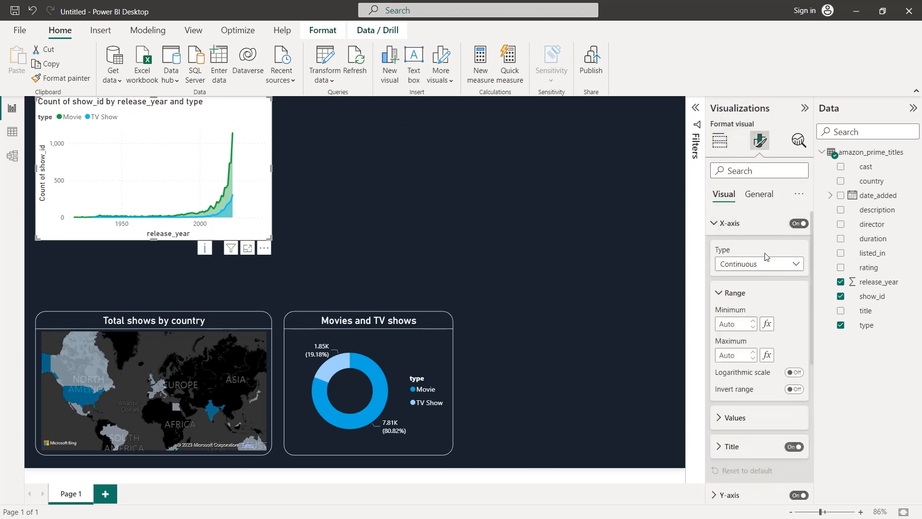
pyautogui.click(792, 447)
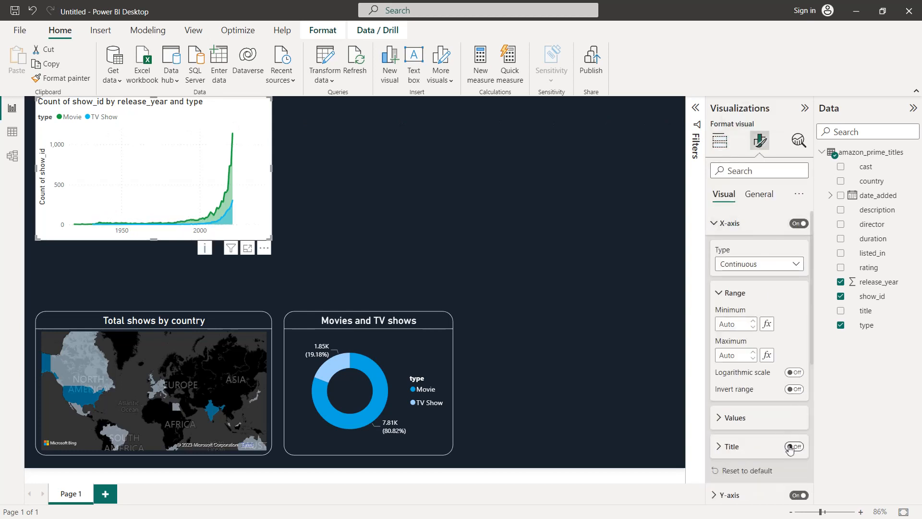
pyautogui.click(768, 425)
pyautogui.scroll(-3, 765, 402)
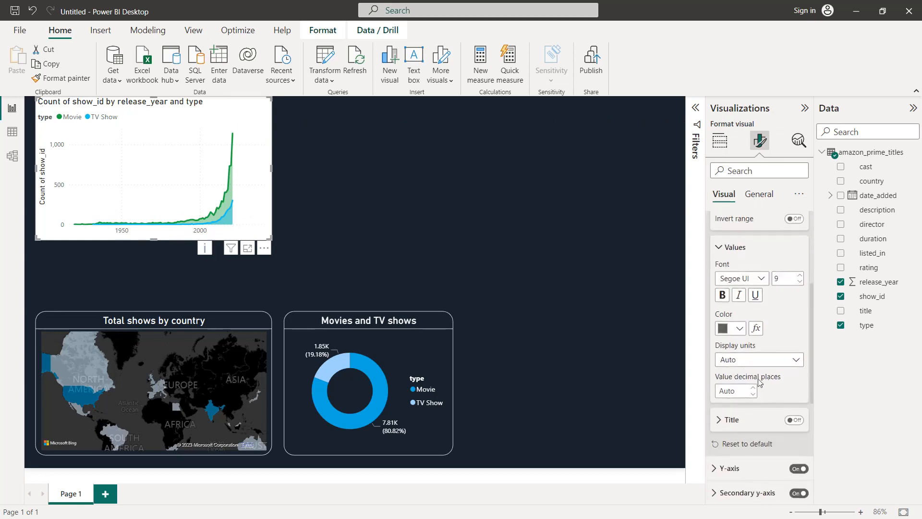
pyautogui.click(740, 329)
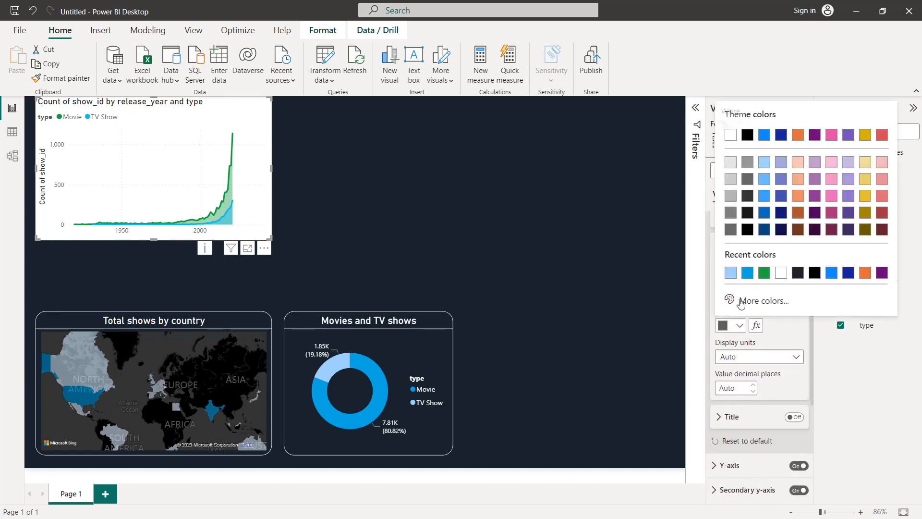
pyautogui.click(780, 274)
# Colour the area chart's Y-axis values white and turn off the Y-axis title
pyautogui.scroll(-5, 782, 281)
pyautogui.click(763, 252)
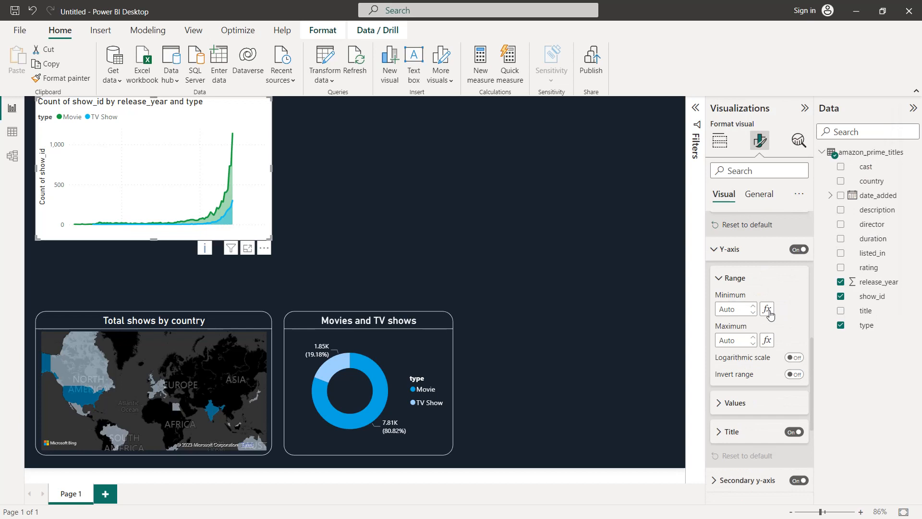
pyautogui.click(769, 403)
pyautogui.scroll(-3, 773, 412)
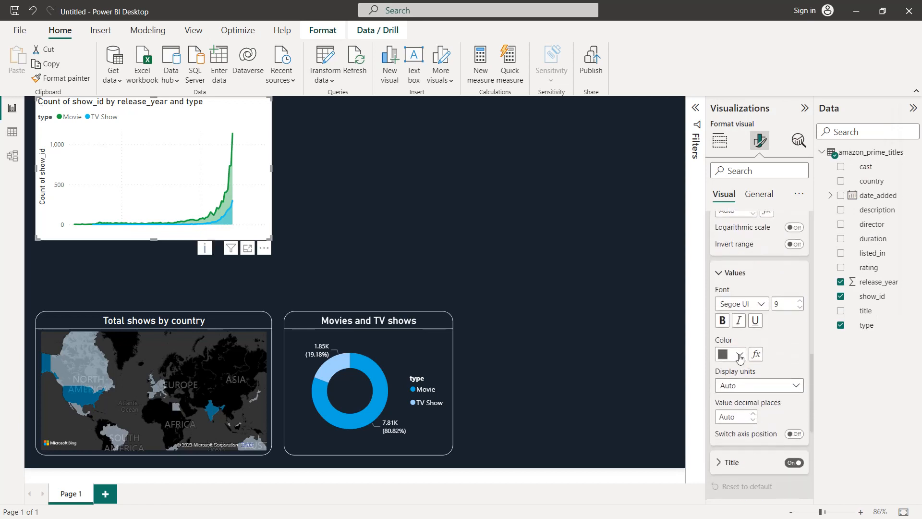
pyautogui.click(739, 354)
pyautogui.click(731, 301)
pyautogui.scroll(2, 792, 307)
pyautogui.scroll(-2, 791, 292)
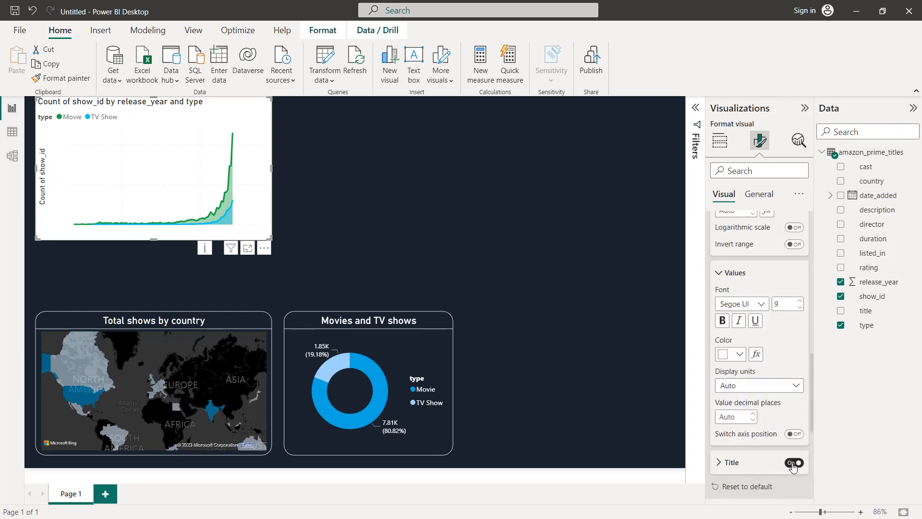
pyautogui.click(793, 463)
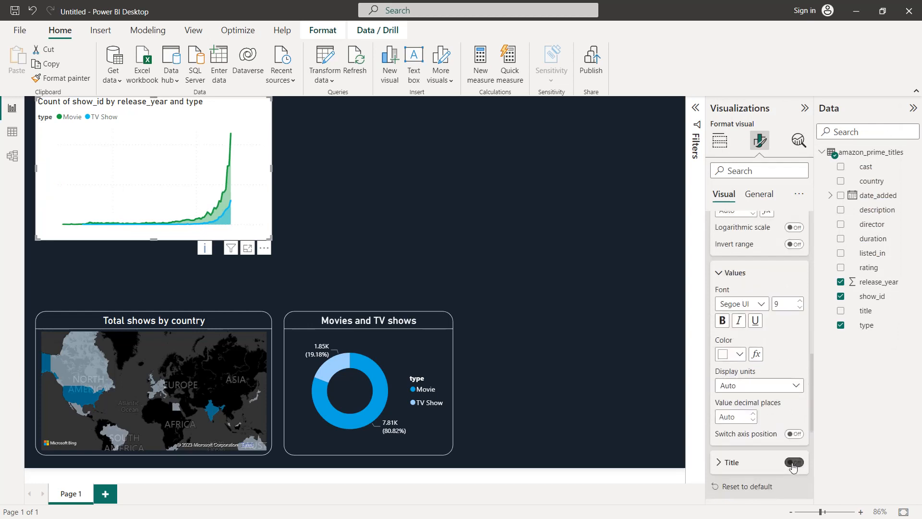
# Set the area chart's background colour to the recently used dark navy #19222D
pyautogui.click(769, 194)
pyautogui.click(749, 272)
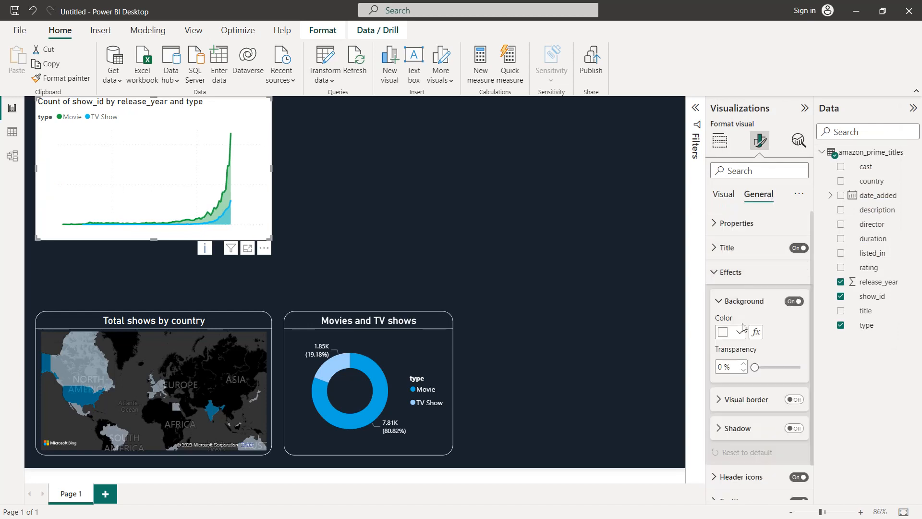
pyautogui.click(735, 332)
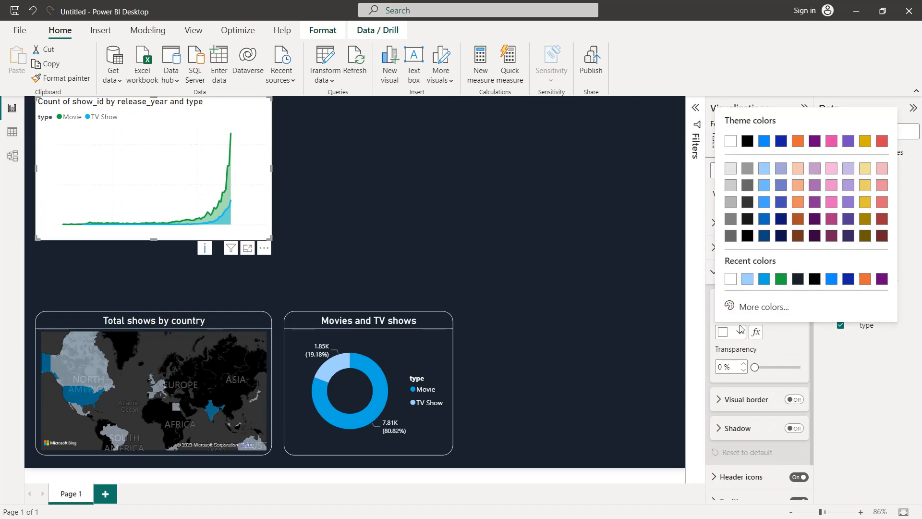
pyautogui.click(798, 280)
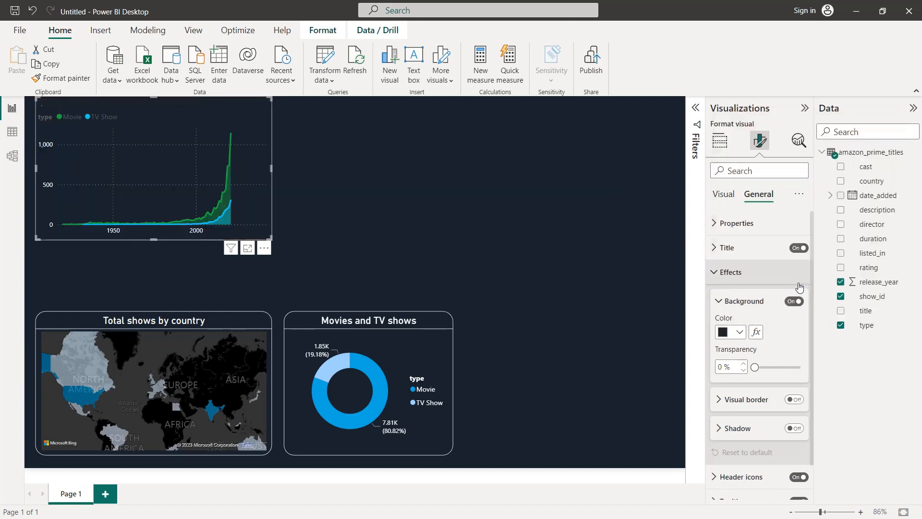
# Title the area chart "Total shows by release year" in white at font size 16, centred horizontally
pyautogui.click(728, 247)
pyautogui.tripleClick(749, 303)
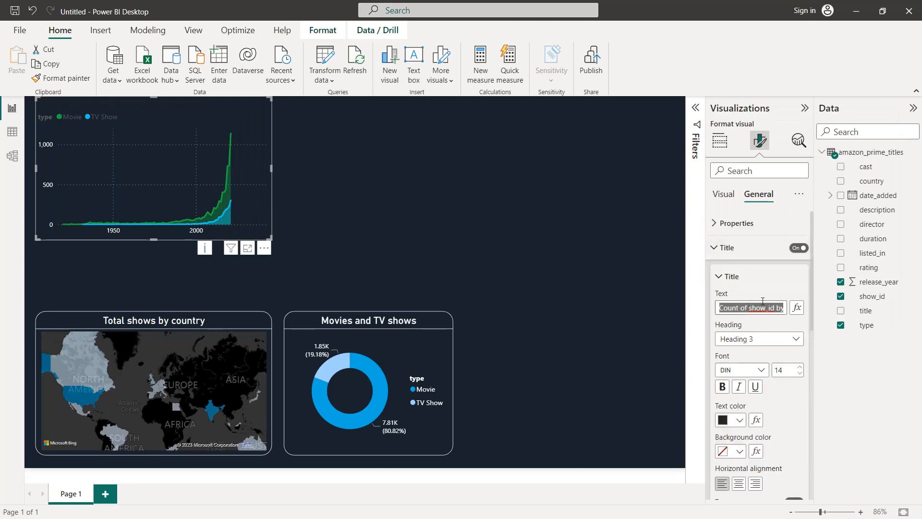
pyautogui.write('Total shows b')
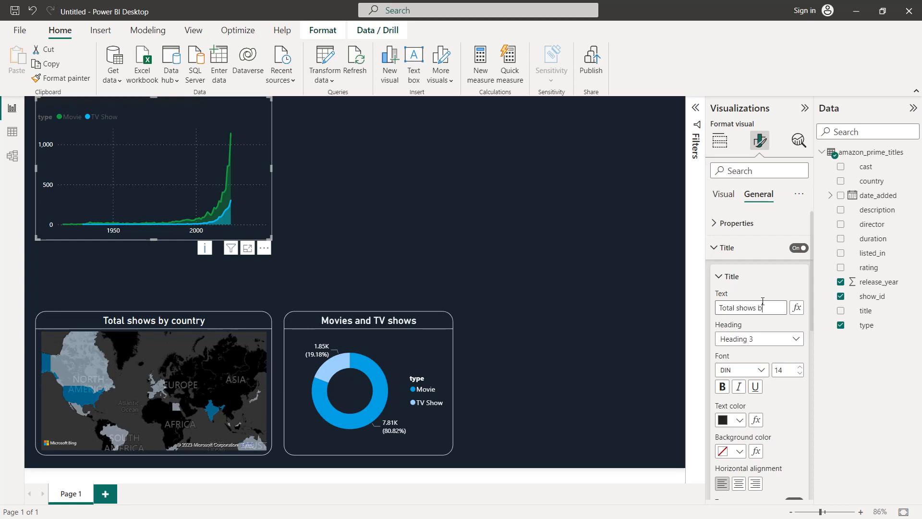
pyautogui.write('y release year')
pyautogui.click(740, 420)
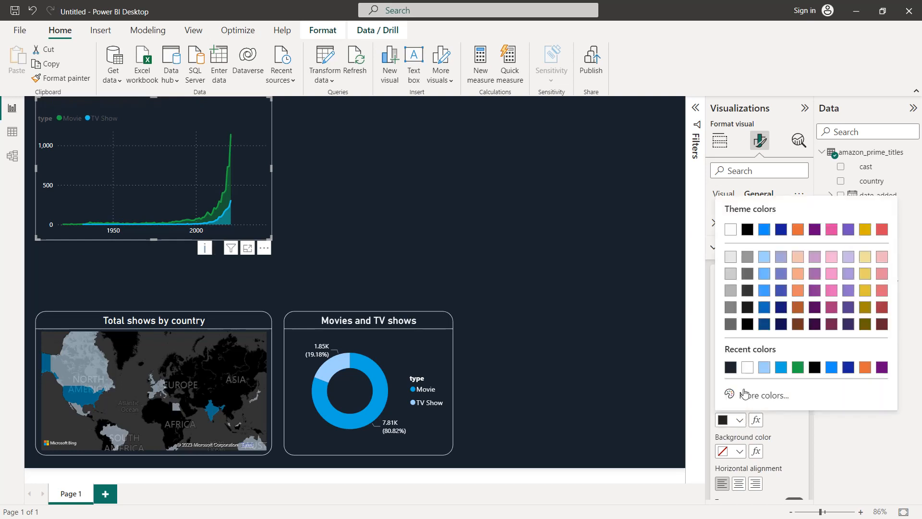
pyautogui.click(748, 368)
pyautogui.scroll(-2, 752, 483)
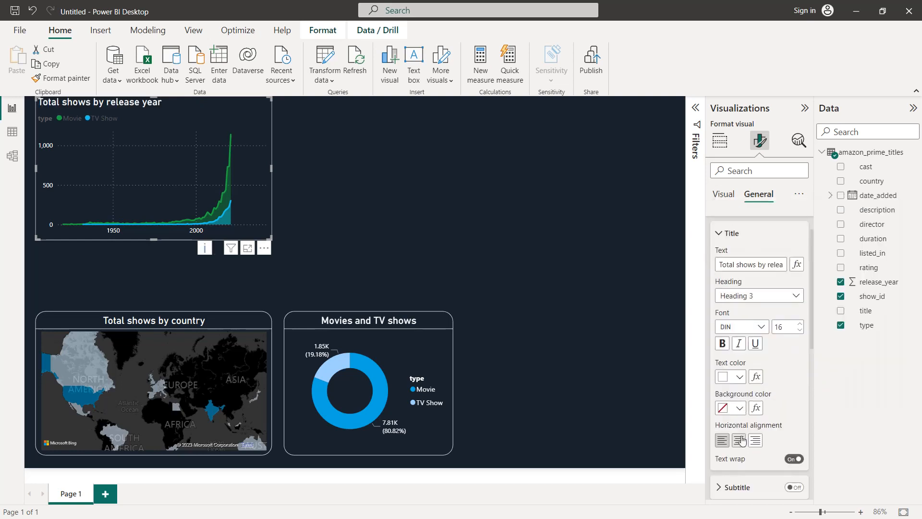
pyautogui.click(742, 440)
# Turn on the divider under the area chart's title and colour it white
pyautogui.scroll(-3, 754, 439)
pyautogui.click(766, 437)
pyautogui.scroll(-3, 755, 437)
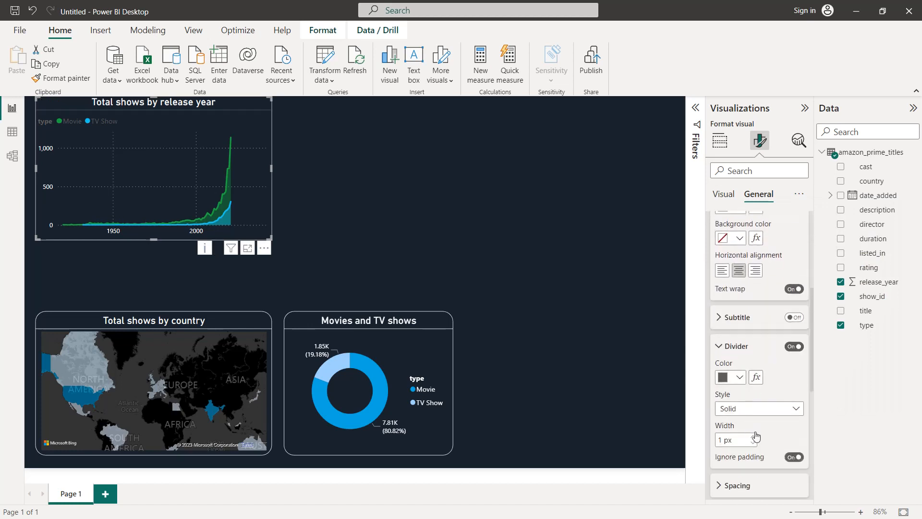
pyautogui.click(741, 375)
pyautogui.click(733, 321)
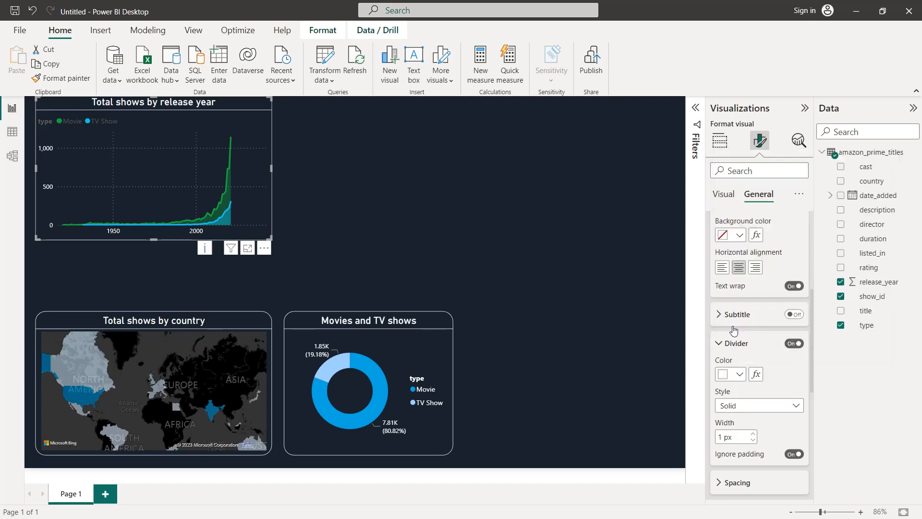
pyautogui.scroll(5, 734, 331)
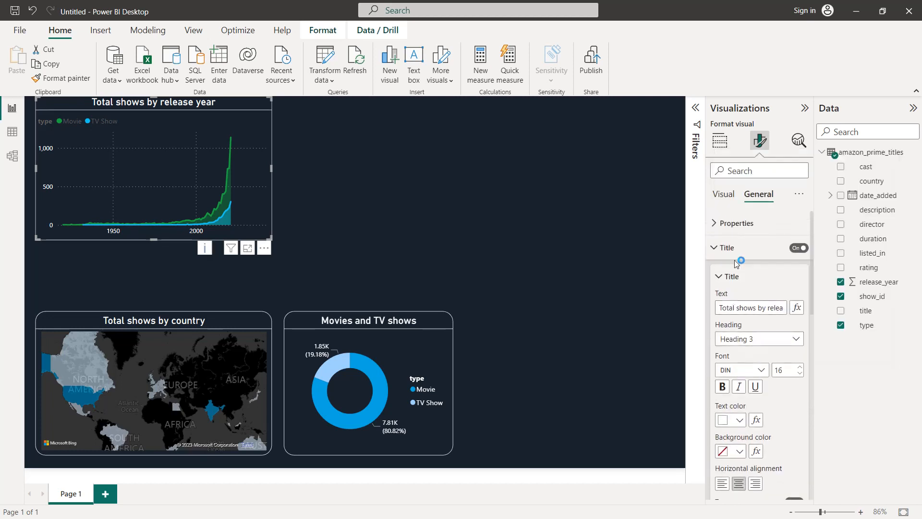
pyautogui.click(735, 247)
pyautogui.click(735, 271)
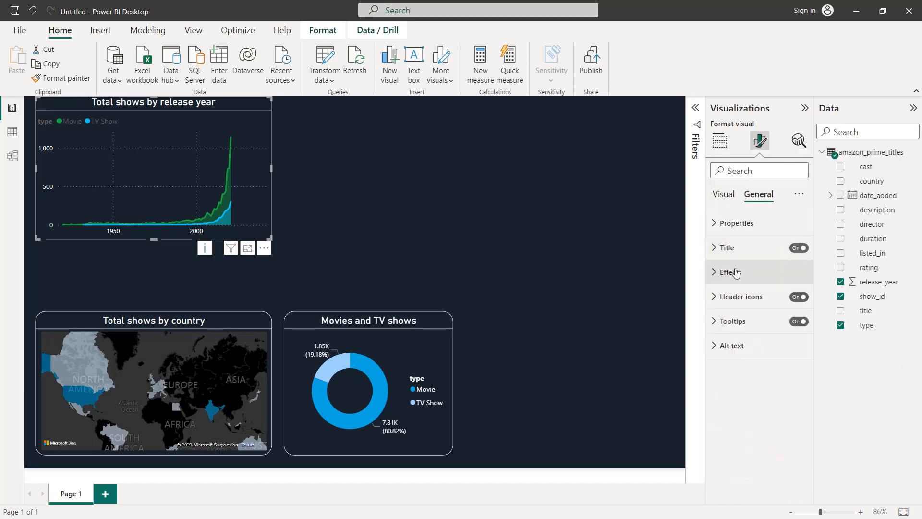
# Colour the area chart's legend text white
pyautogui.click(734, 195)
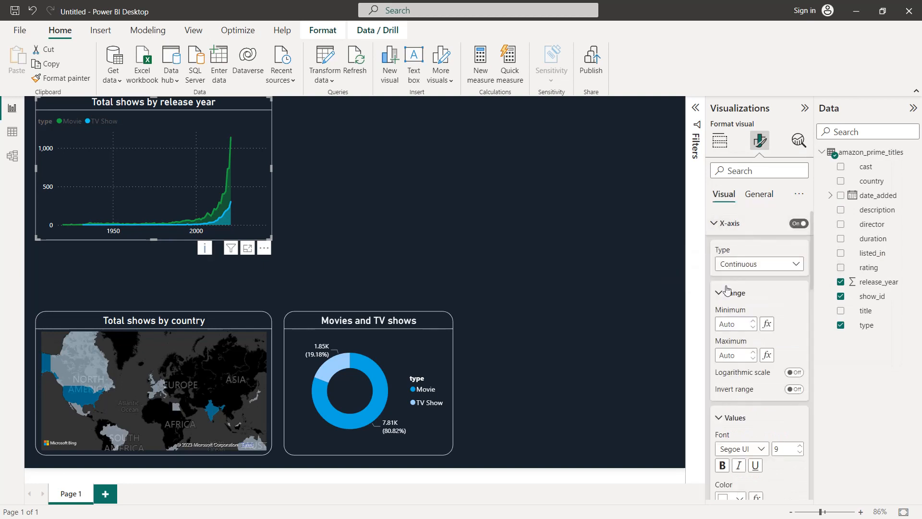
pyautogui.click(723, 223)
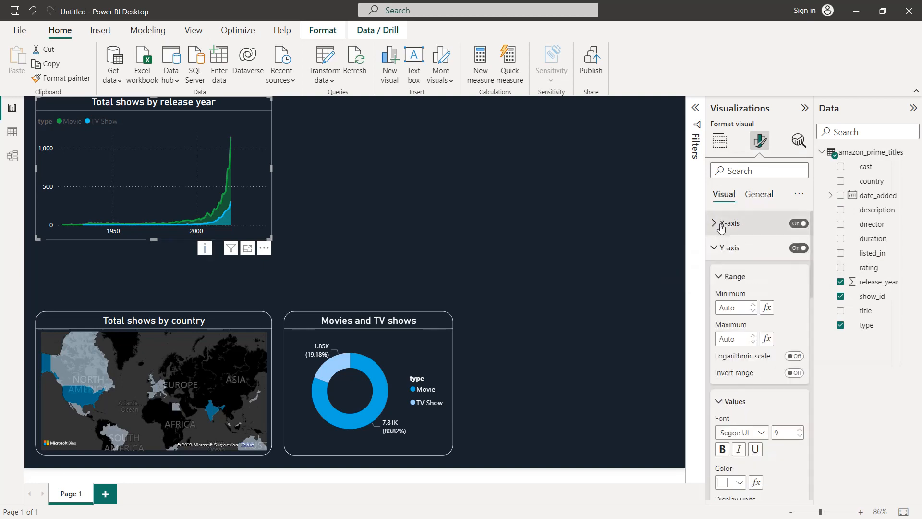
pyautogui.click(721, 277)
pyautogui.click(721, 305)
pyautogui.scroll(-3, 727, 317)
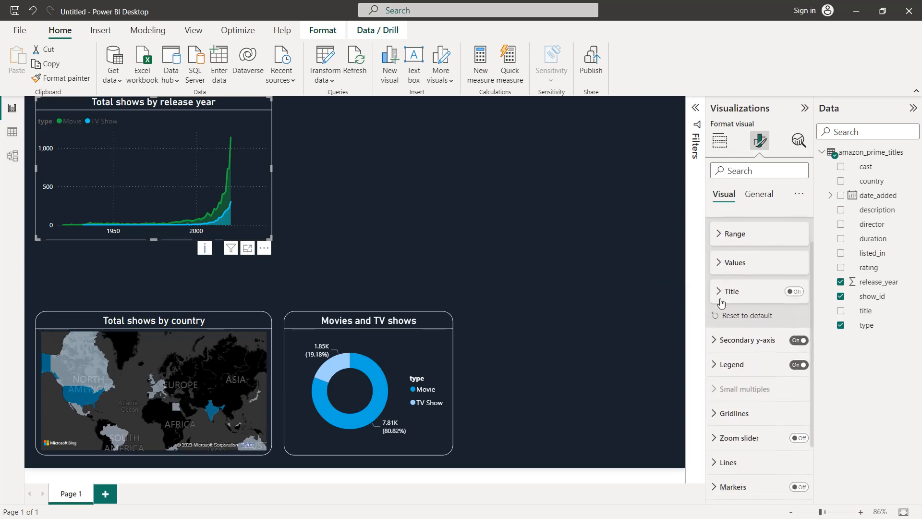
pyautogui.click(730, 327)
pyautogui.scroll(-2, 733, 365)
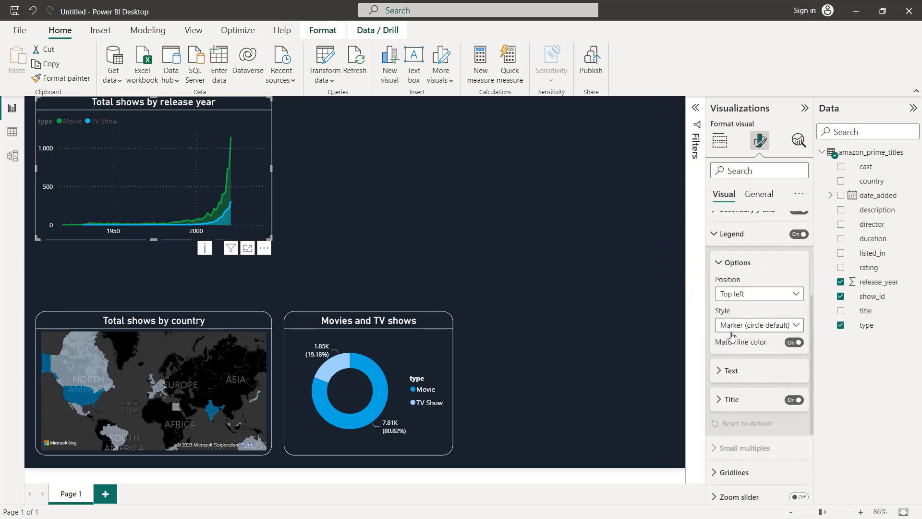
pyautogui.click(732, 371)
pyautogui.scroll(-2, 736, 372)
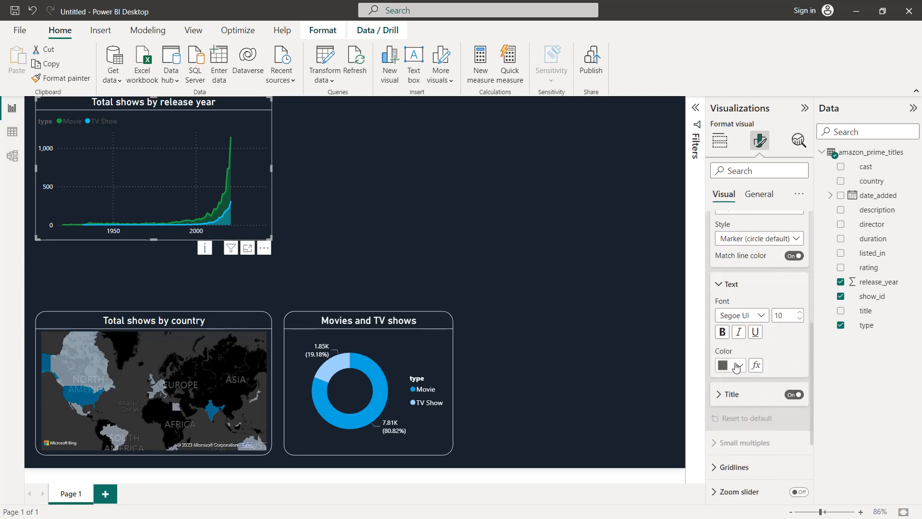
pyautogui.click(737, 368)
pyautogui.click(735, 313)
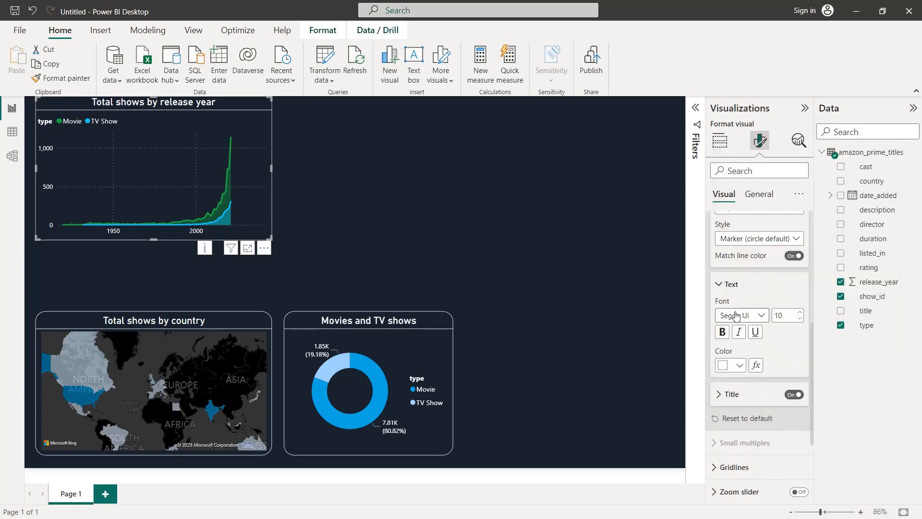
# Colour the area chart's Movie series with the recent blue #00A8E1 and its TV Show series with the recent light blue
pyautogui.scroll(4, 736, 313)
pyautogui.click(733, 292)
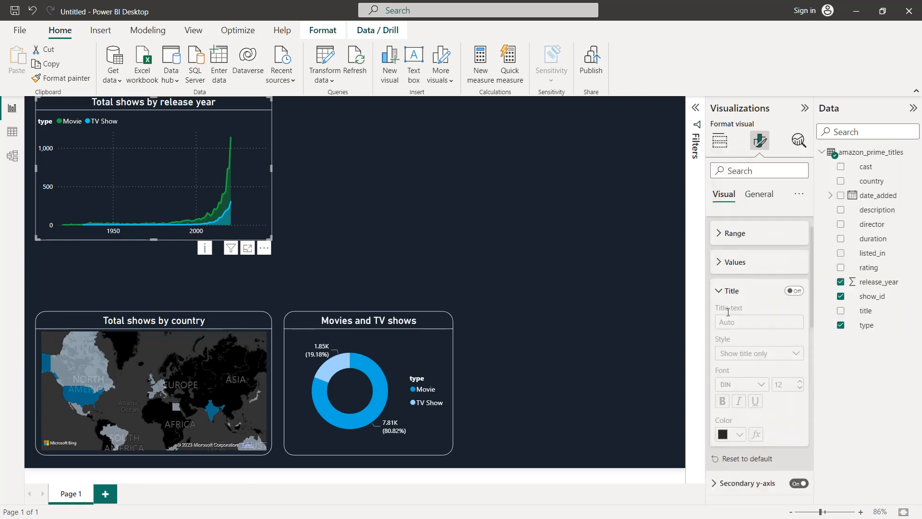
pyautogui.click(732, 289)
pyautogui.scroll(2, 732, 269)
pyautogui.click(731, 248)
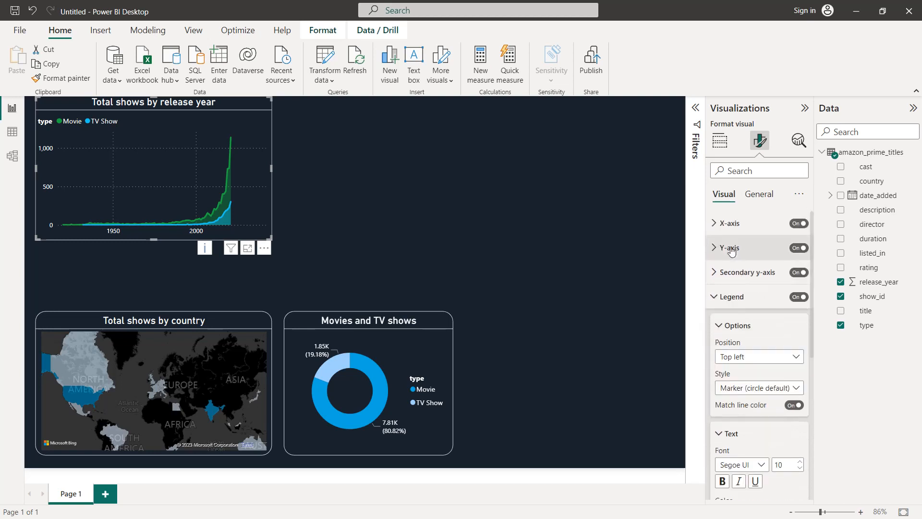
pyautogui.scroll(-6, 731, 250)
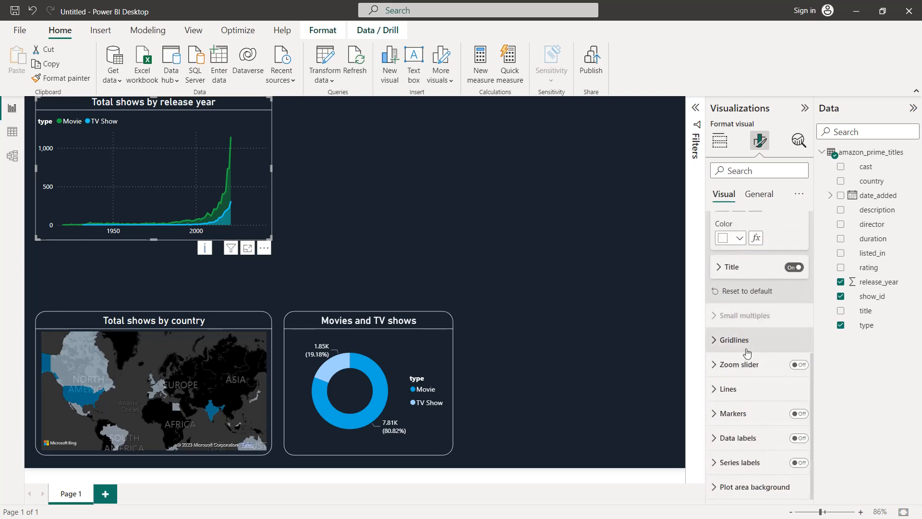
pyautogui.click(747, 389)
pyautogui.scroll(-6, 746, 379)
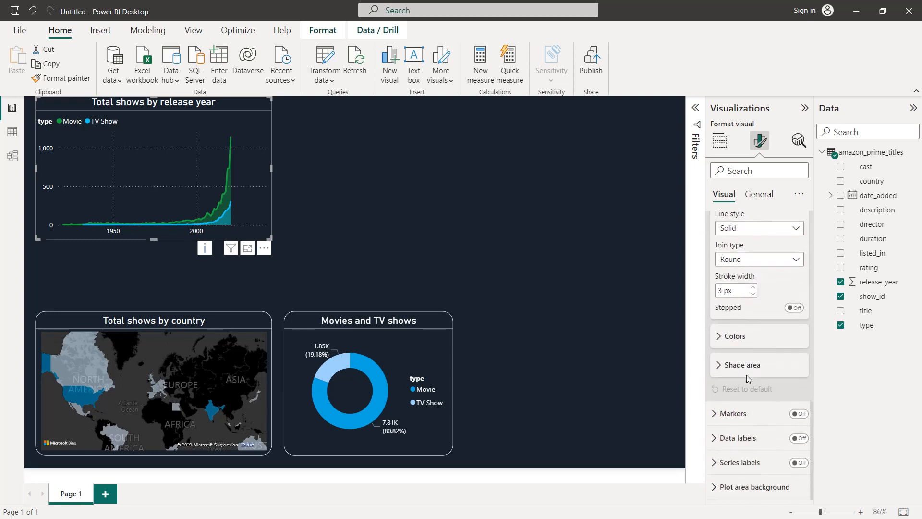
pyautogui.click(749, 339)
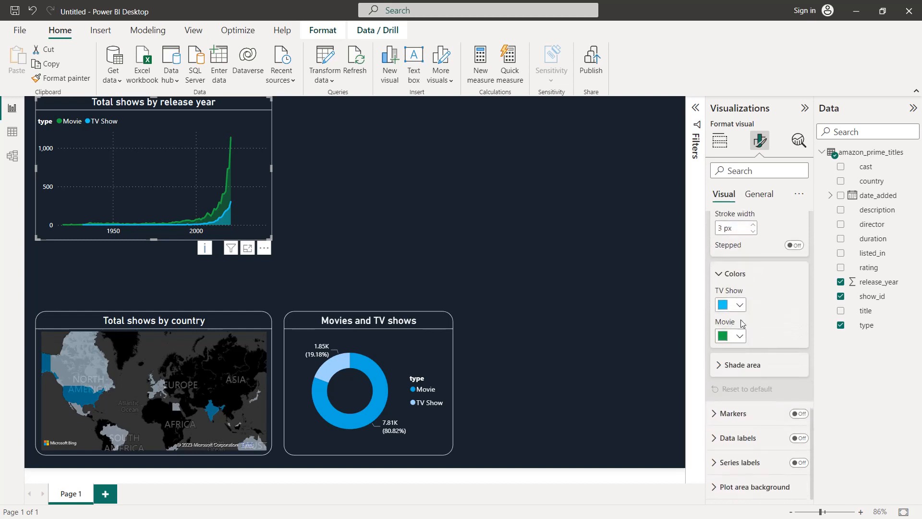
pyautogui.click(740, 339)
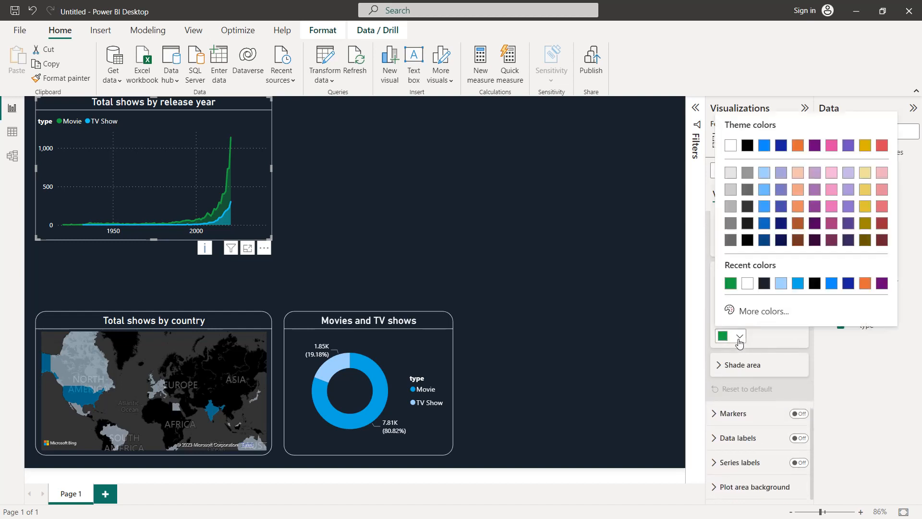
pyautogui.click(798, 284)
pyautogui.click(739, 306)
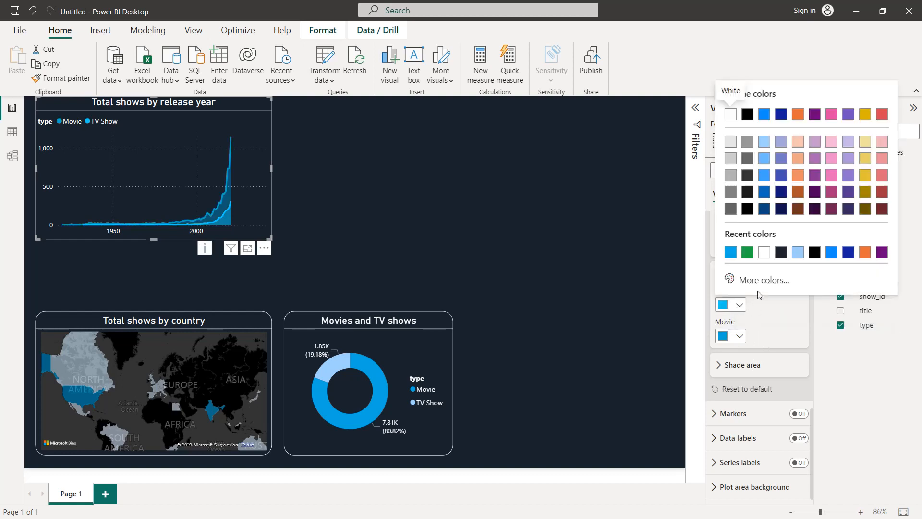
pyautogui.click(798, 252)
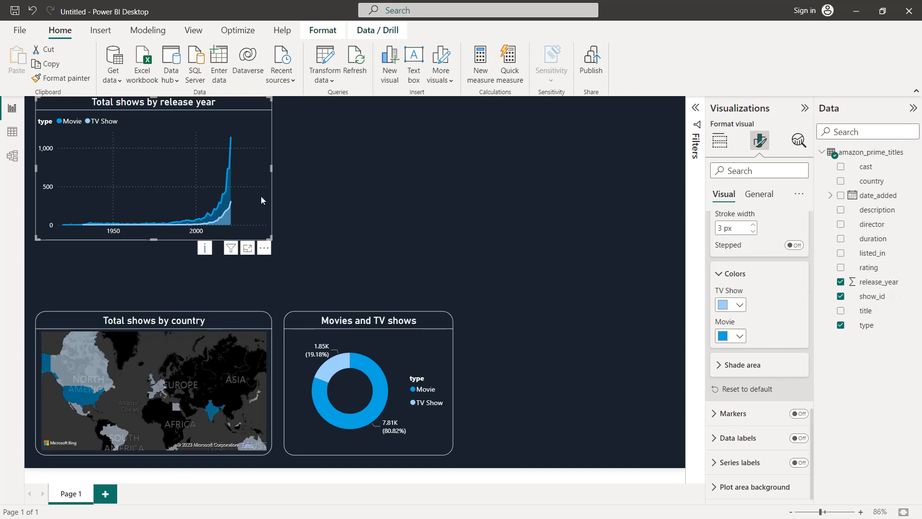
# Give the area chart a white visual border with 20 px rounded corners
pyautogui.click(758, 201)
pyautogui.click(759, 278)
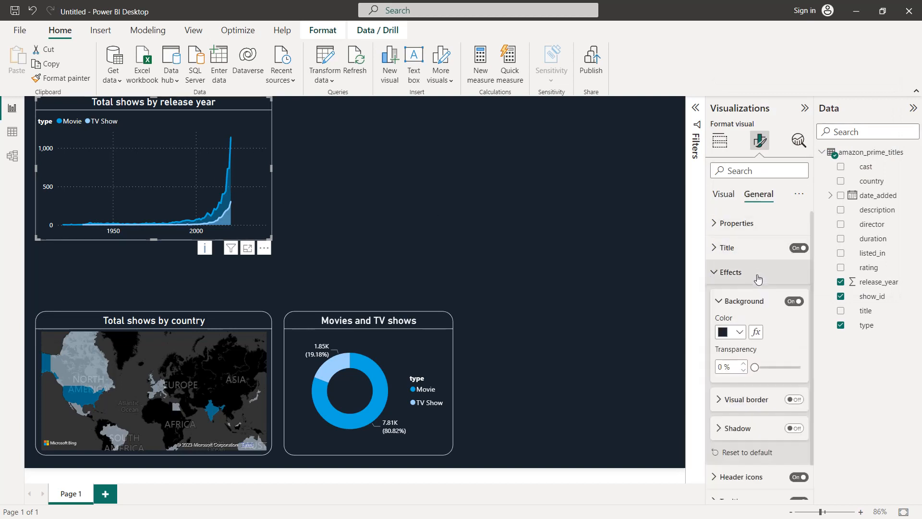
pyautogui.scroll(-1, 761, 288)
pyautogui.click(794, 361)
pyautogui.click(751, 361)
pyautogui.scroll(-2, 752, 346)
pyautogui.click(736, 322)
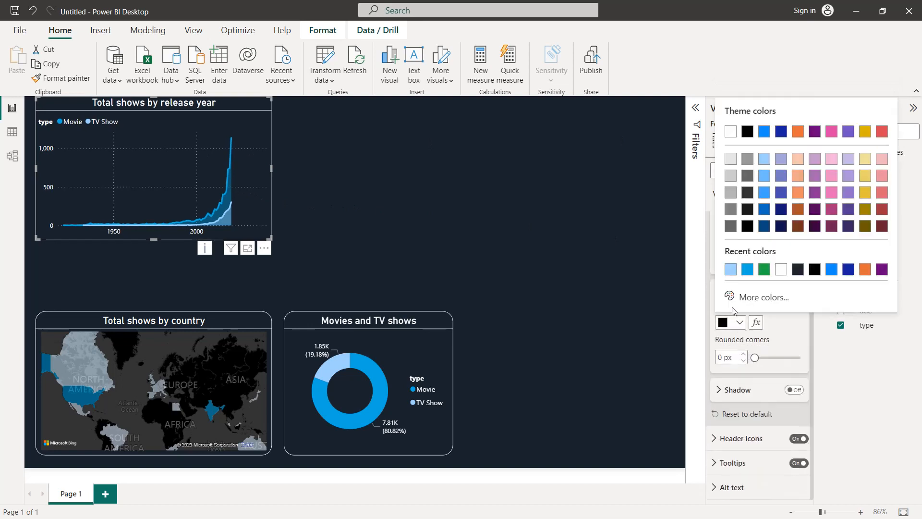
pyautogui.click(780, 270)
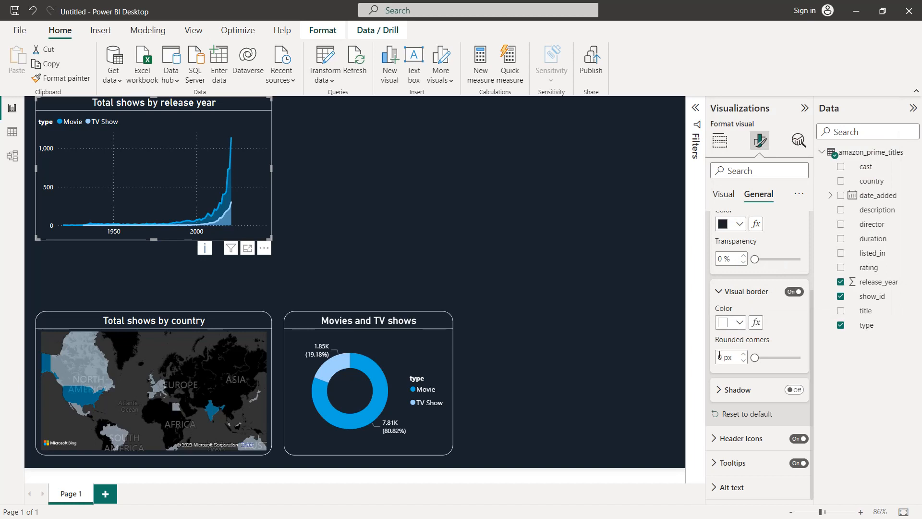
pyautogui.write('20')
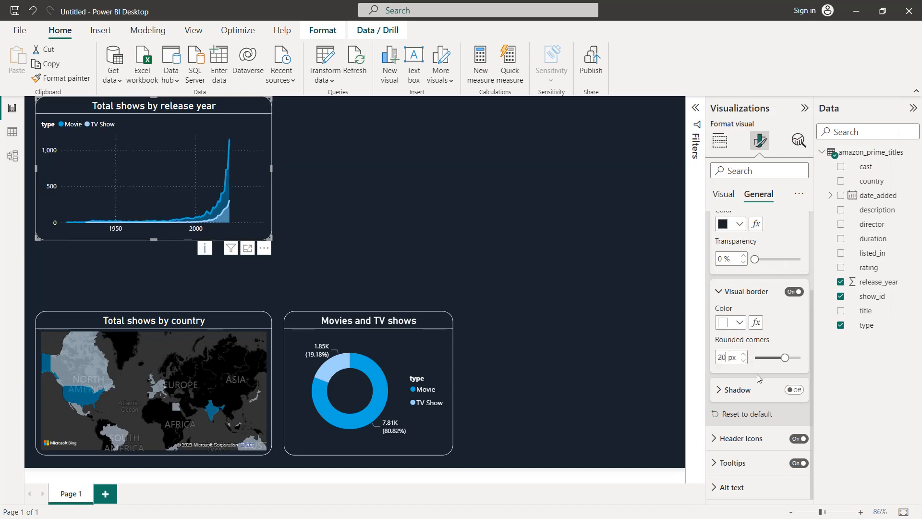
# Move the area chart to the right half of the page and shift the donut chart slightly closer to the map
pyautogui.moveTo(175, 178); pyautogui.dragTo(556, 268)
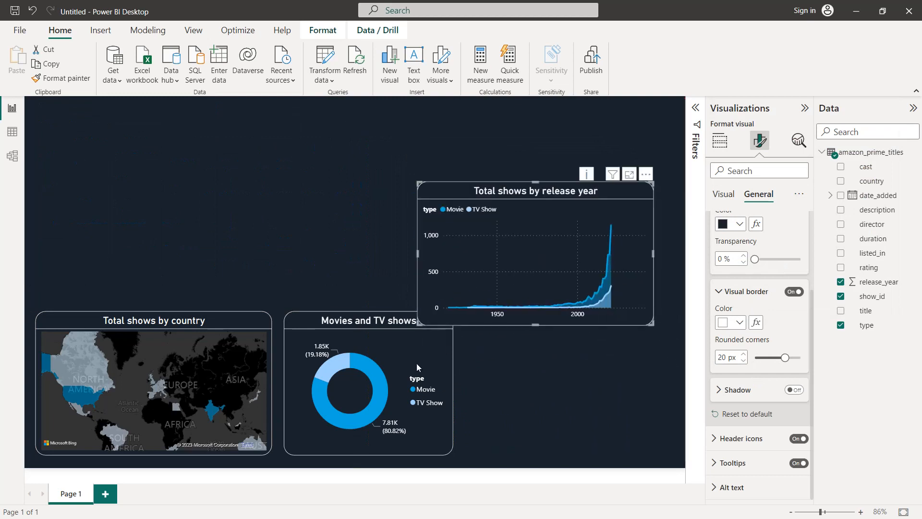
pyautogui.click(244, 345)
pyautogui.moveTo(270, 385); pyautogui.dragTo(290, 370)
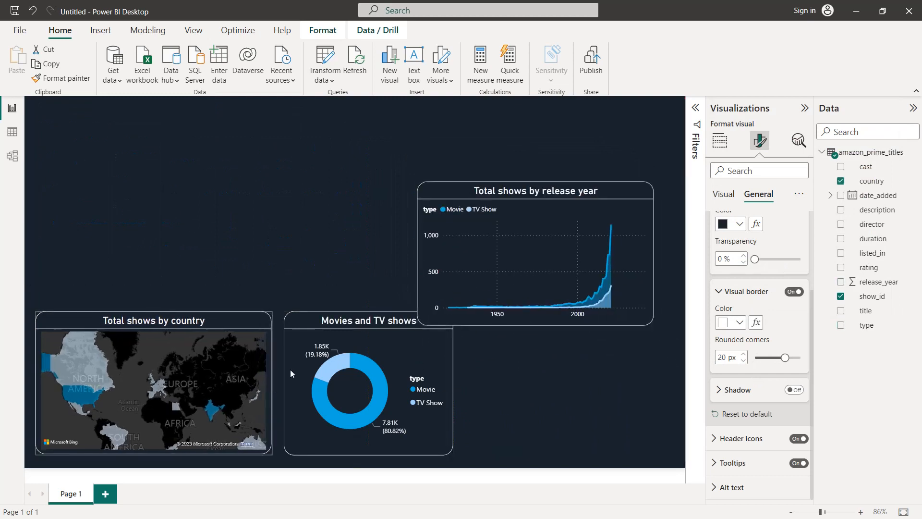
pyautogui.click(322, 331)
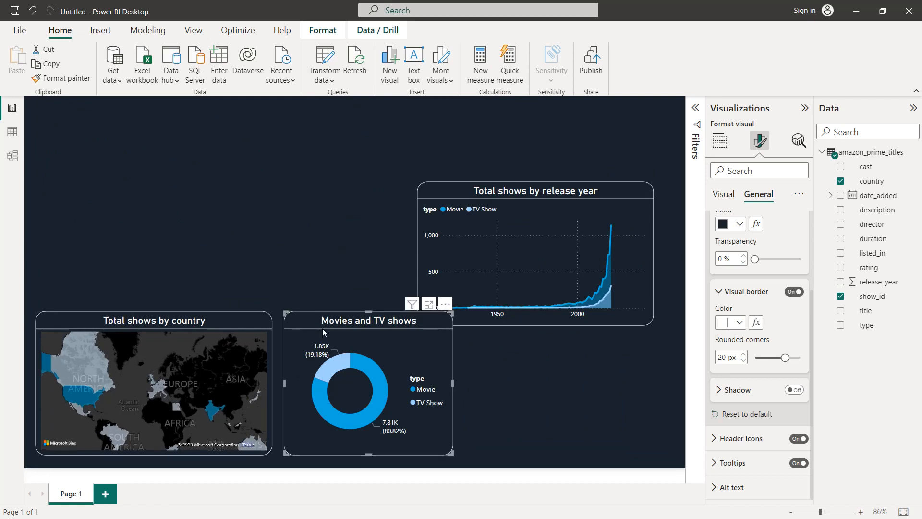
# Narrow the area chart to fit beside the donut chart and align it with the bottom row of visuals
pyautogui.click(493, 249)
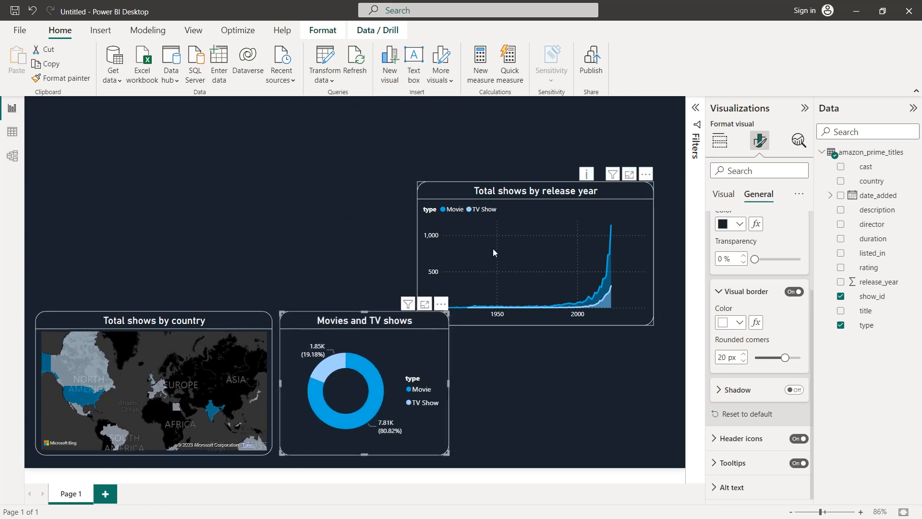
pyautogui.moveTo(432, 258); pyautogui.dragTo(460, 251)
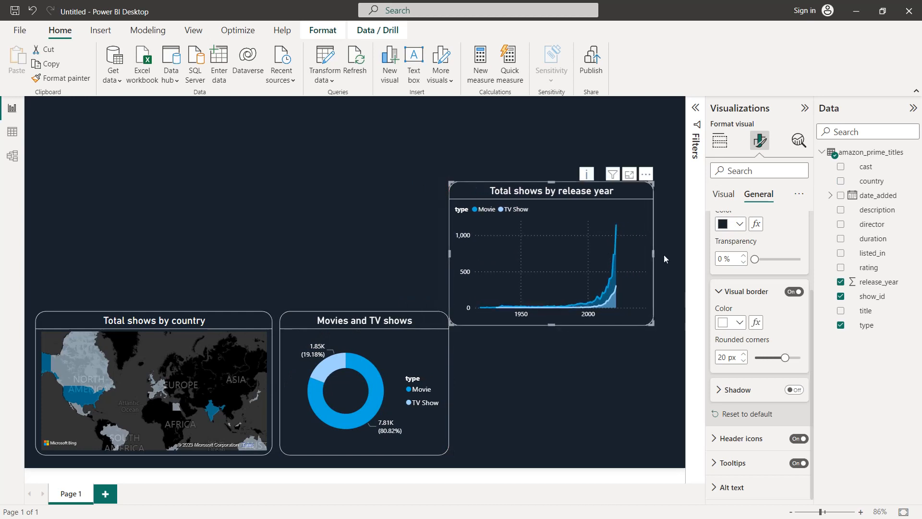
pyautogui.moveTo(652, 252); pyautogui.dragTo(671, 255)
pyautogui.moveTo(574, 199); pyautogui.dragTo(580, 323)
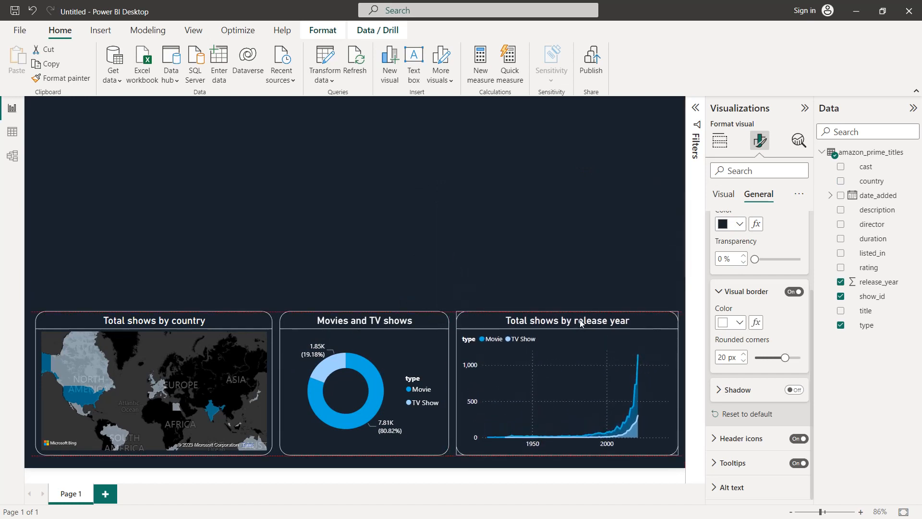
pyautogui.click(544, 232)
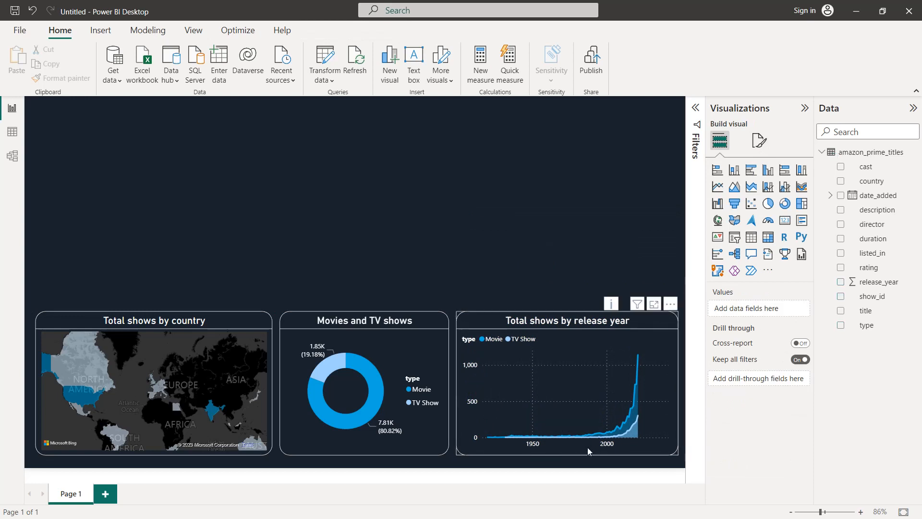
# Set the maximum of the area chart's X-axis range to 2021
pyautogui.click(567, 365)
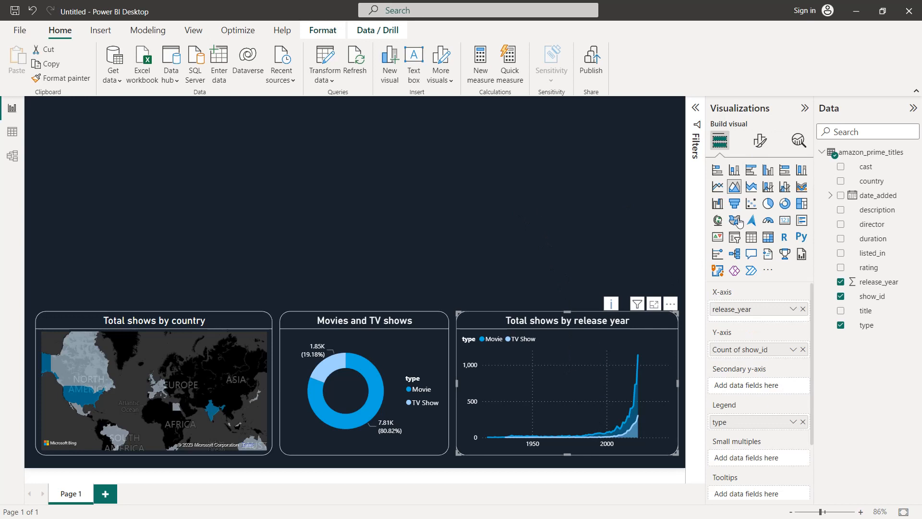
pyautogui.click(760, 144)
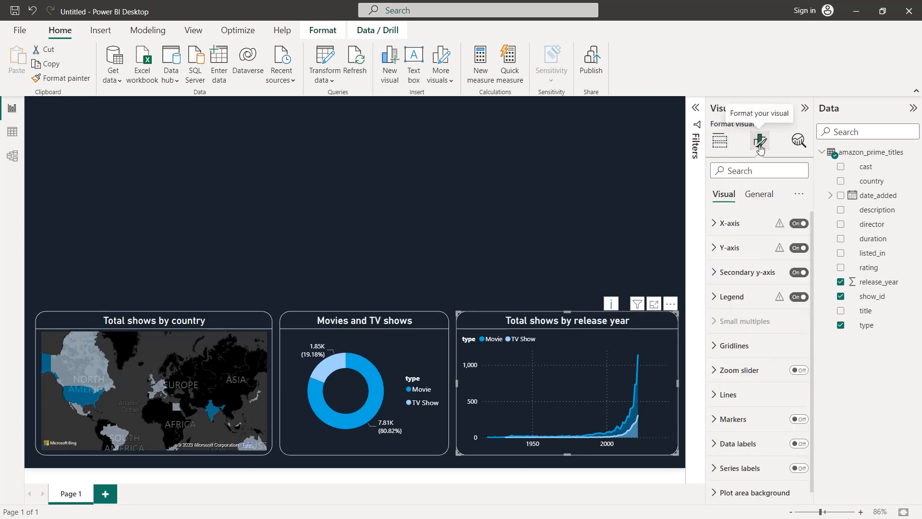
pyautogui.click(762, 224)
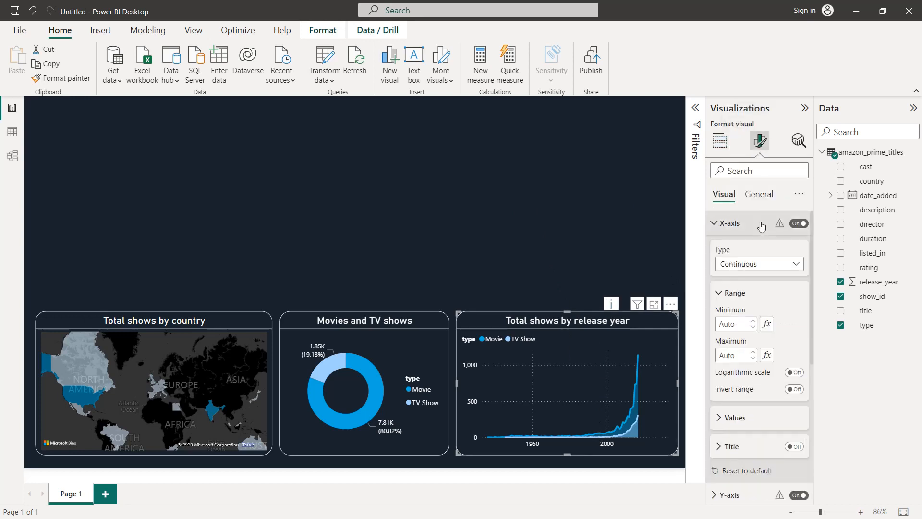
pyautogui.click(728, 355)
pyautogui.write('2021')
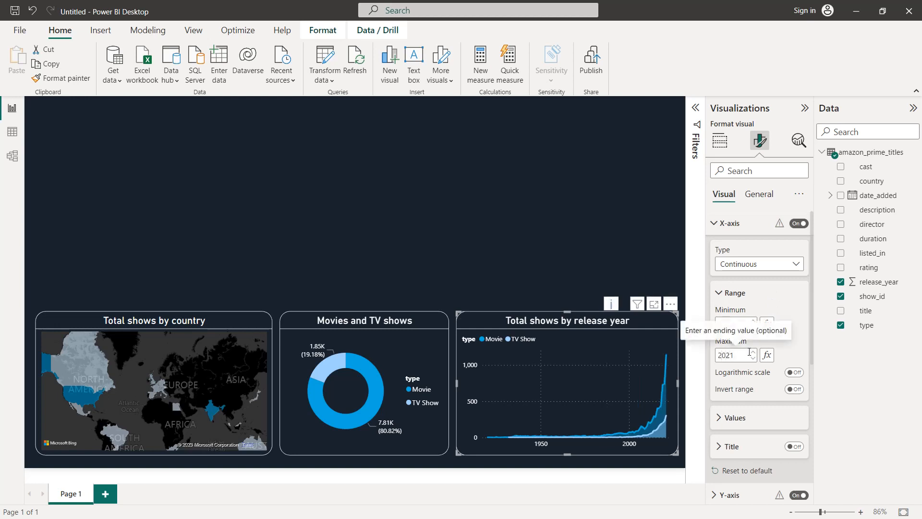
pyautogui.click(718, 293)
pyautogui.click(715, 223)
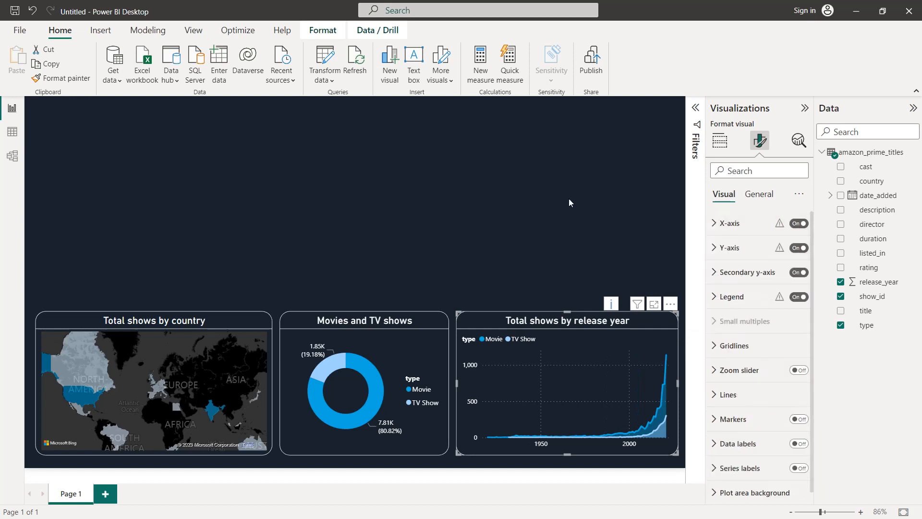
pyautogui.click(569, 198)
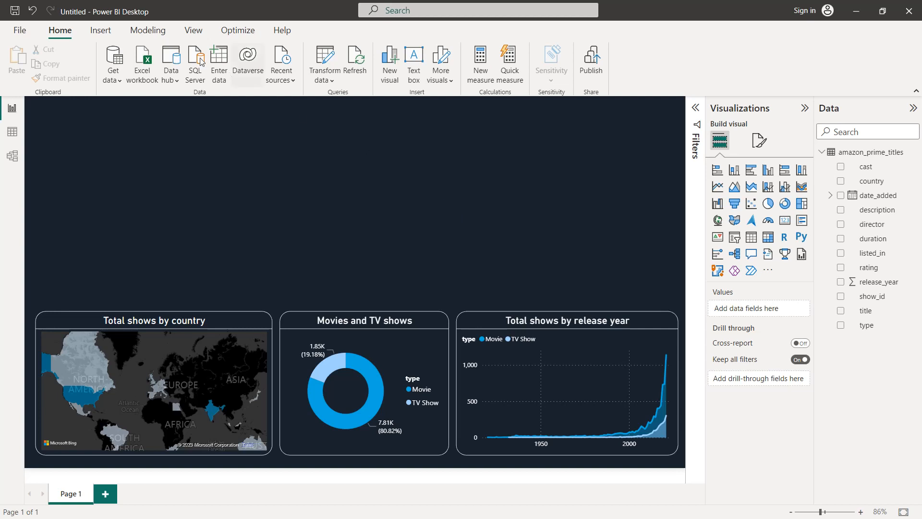
# Insert the Prime Video logo image and move it to the middle of the page above the donut chart
pyautogui.click(99, 31)
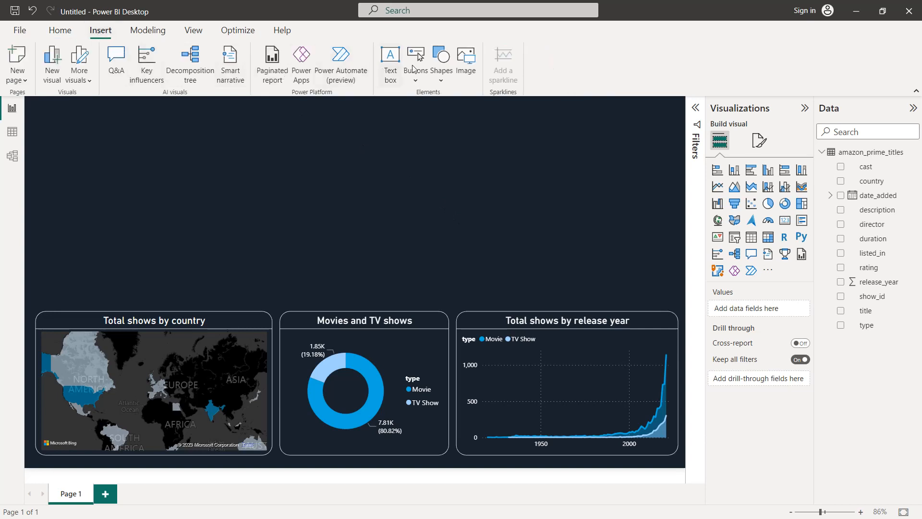
pyautogui.click(465, 61)
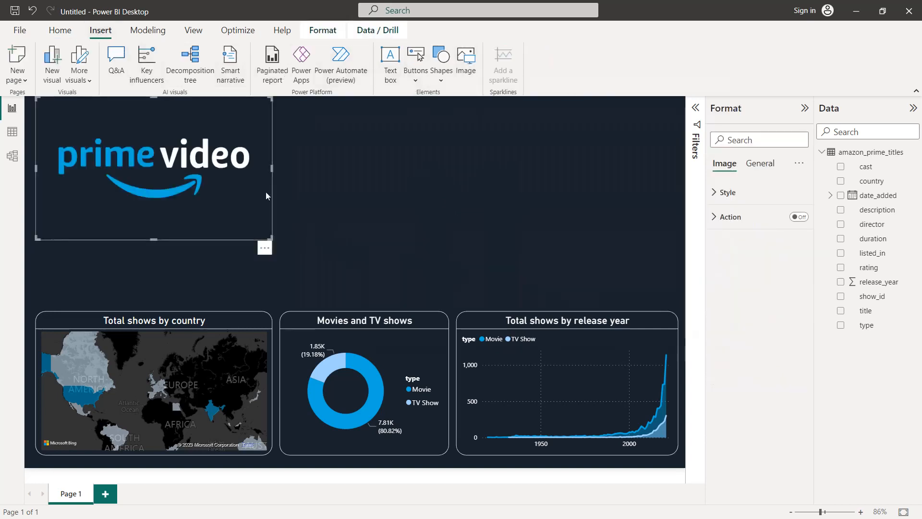
pyautogui.moveTo(193, 163); pyautogui.dragTo(421, 204)
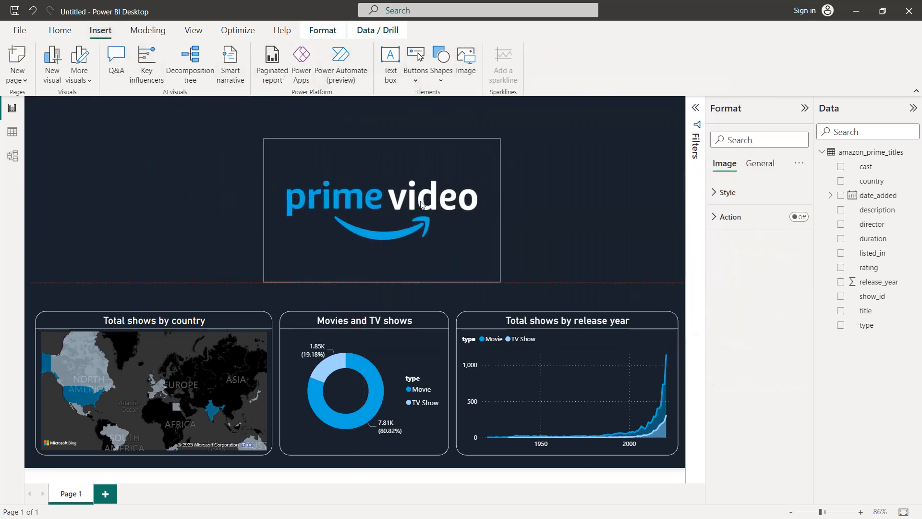
# Give the Prime Video logo image a white visual border with 20 px rounded corners
pyautogui.click(760, 164)
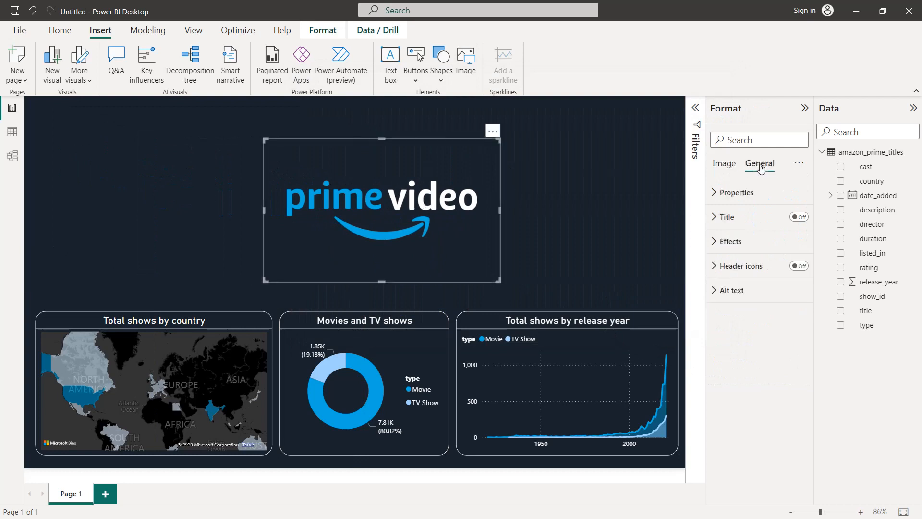
pyautogui.click(753, 242)
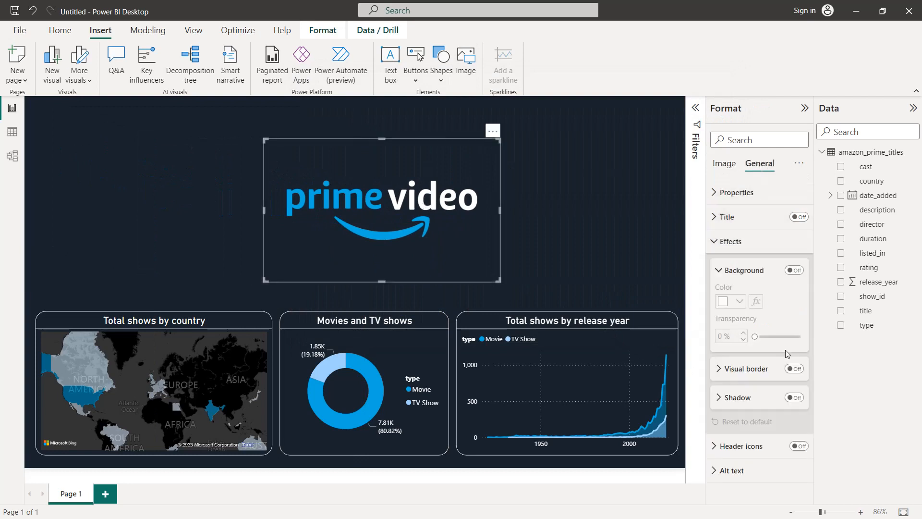
pyautogui.click(796, 368)
pyautogui.click(764, 369)
pyautogui.scroll(-2, 756, 351)
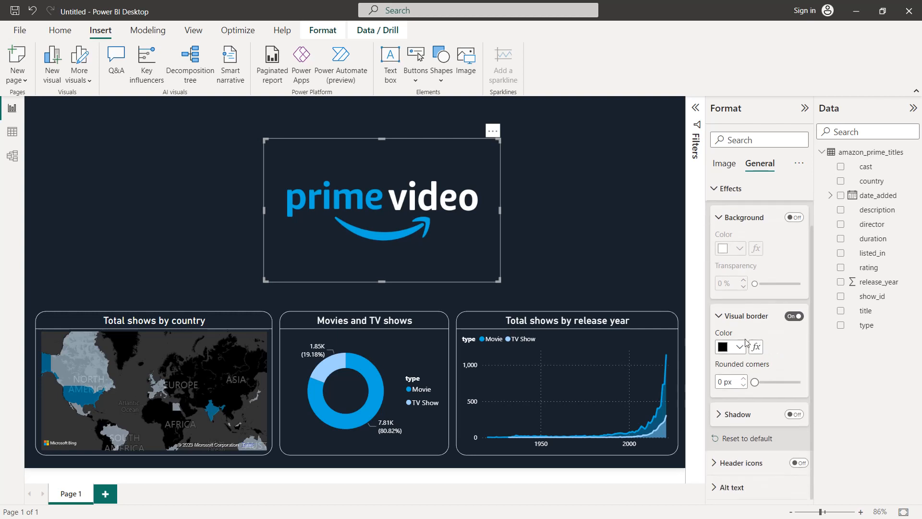
pyautogui.click(741, 348)
pyautogui.click(726, 292)
pyautogui.write('0')
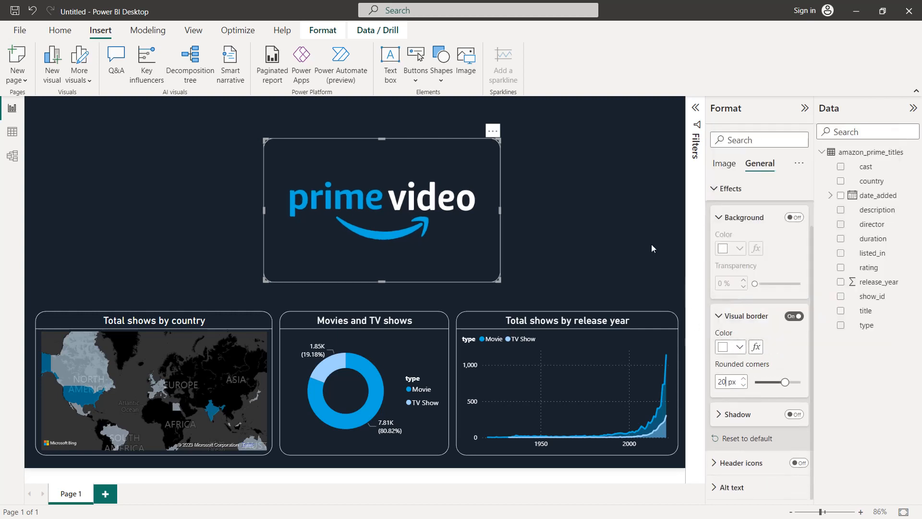
pyautogui.click(651, 244)
# Resize the logo image to match the donut chart's width and extend it down to just above that chart
pyautogui.click(500, 217)
pyautogui.moveTo(500, 214); pyautogui.dragTo(450, 218)
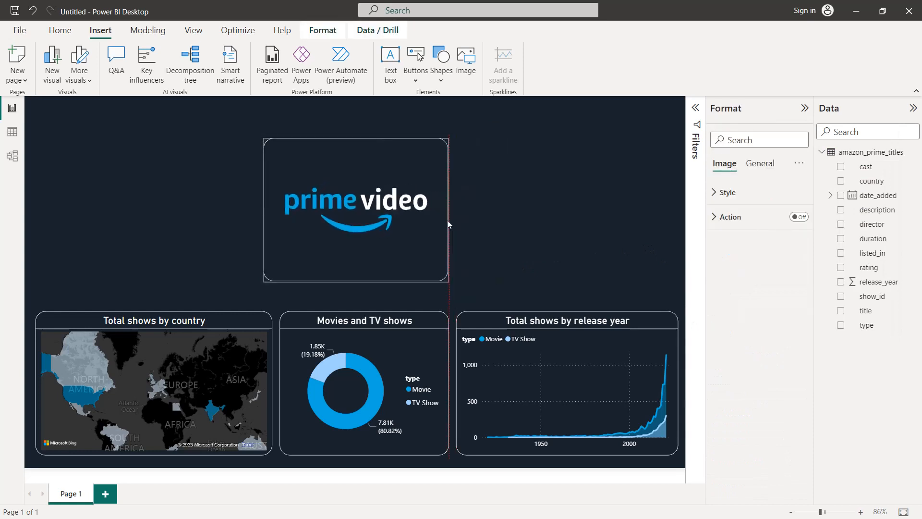
pyautogui.moveTo(267, 212); pyautogui.dragTo(281, 209)
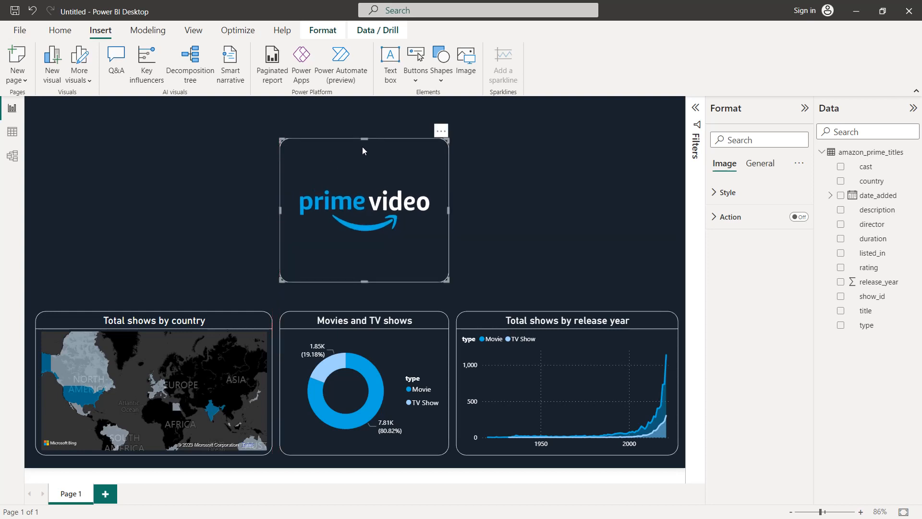
pyautogui.moveTo(364, 151)
pyautogui.mouseDown()
pyautogui.moveTo(362, 190)
pyautogui.moveTo(363, 155)
pyautogui.mouseUp()
pyautogui.click(535, 166)
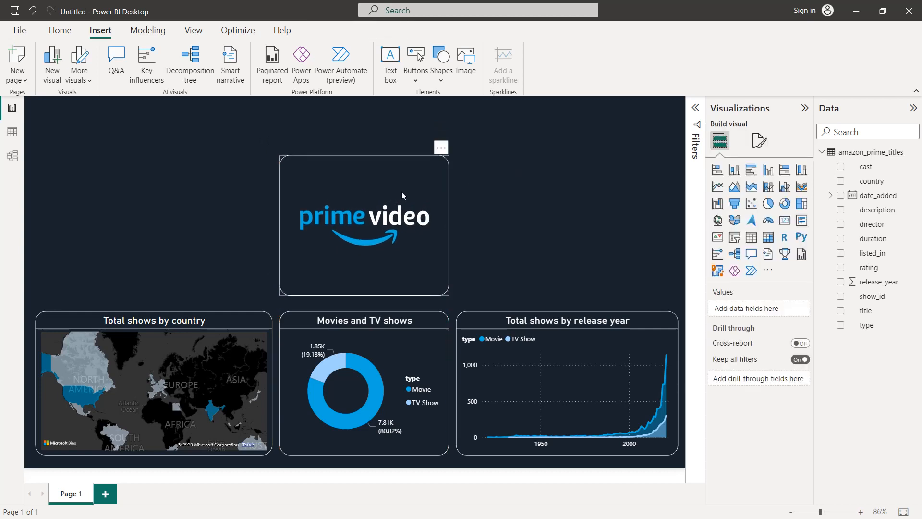
pyautogui.click(384, 269)
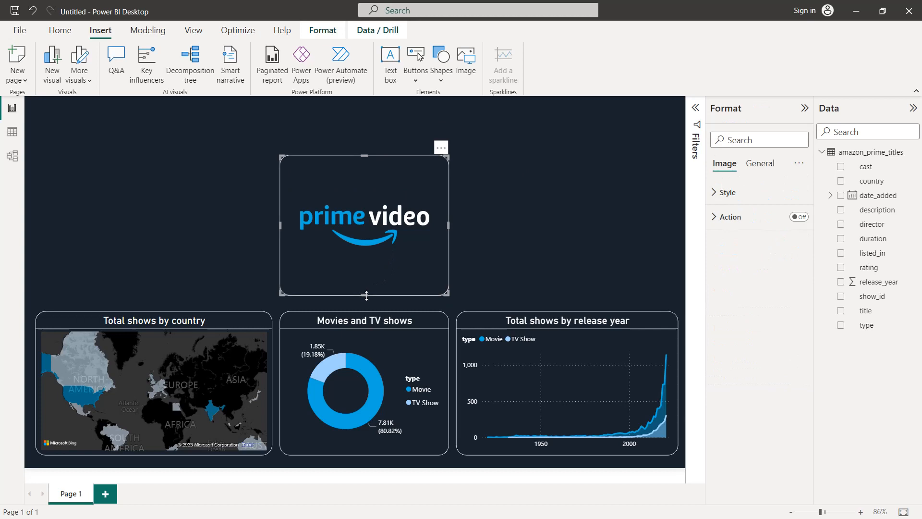
pyautogui.moveTo(367, 300); pyautogui.dragTo(367, 300)
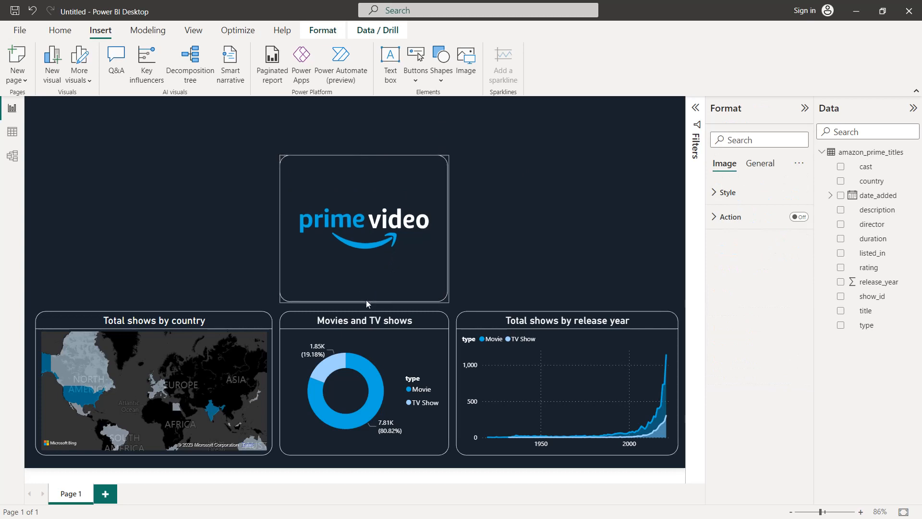
pyautogui.click(549, 216)
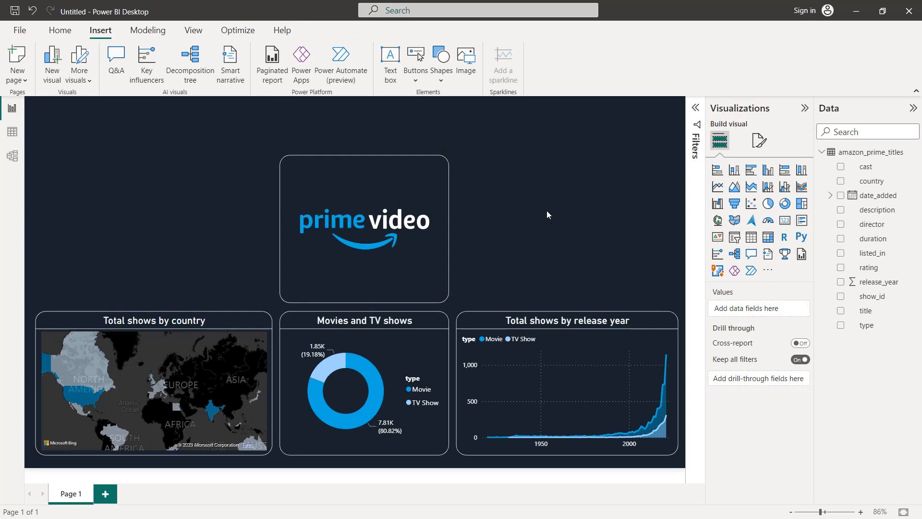
# Add a stacked bar chart with rating on the Y-axis and the count of show_id on the X-axis
pyautogui.click(717, 172)
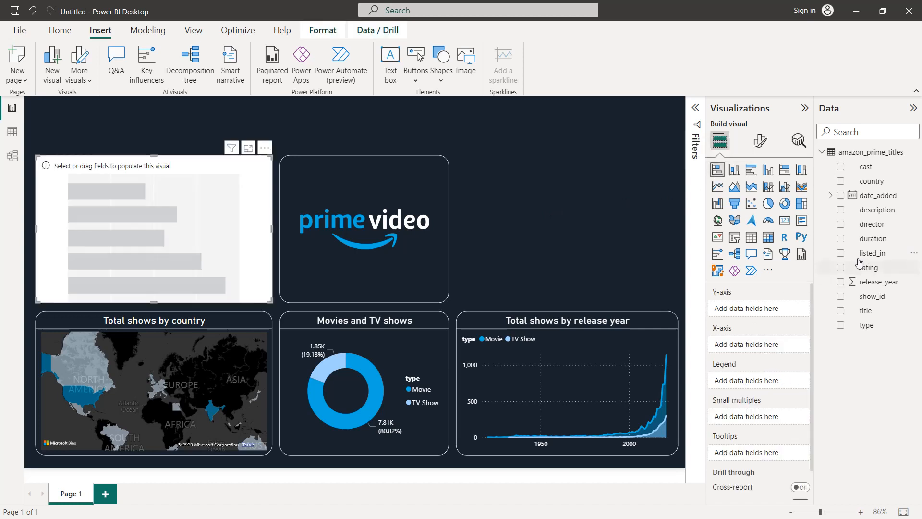
pyautogui.moveTo(879, 268); pyautogui.dragTo(786, 310)
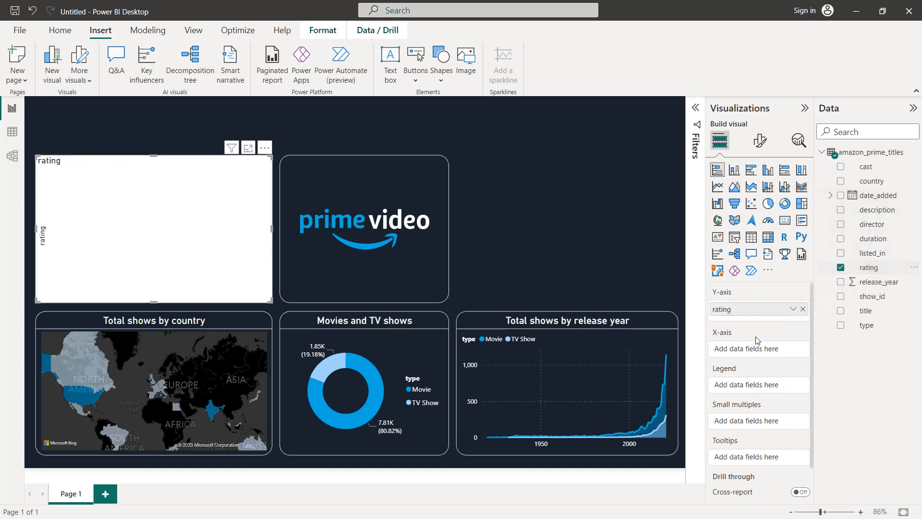
pyautogui.moveTo(879, 297); pyautogui.dragTo(782, 353)
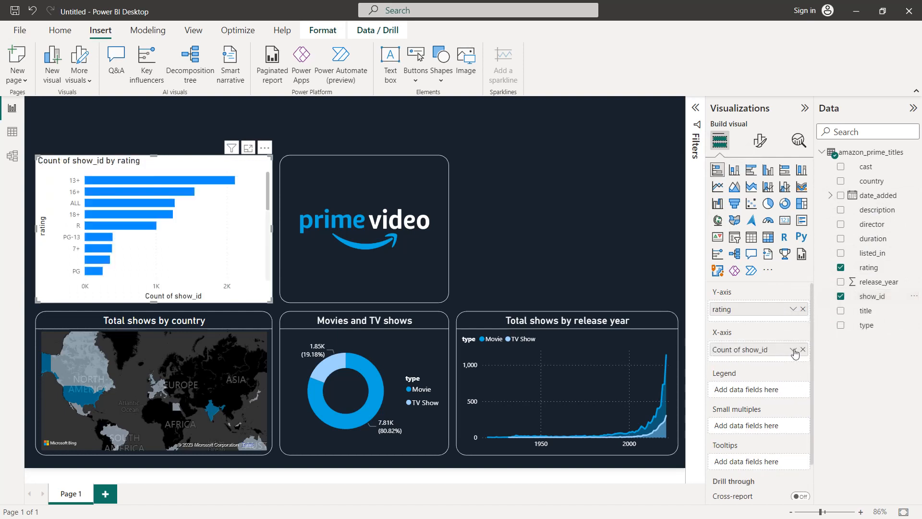
pyautogui.click(793, 349)
pyautogui.click(828, 398)
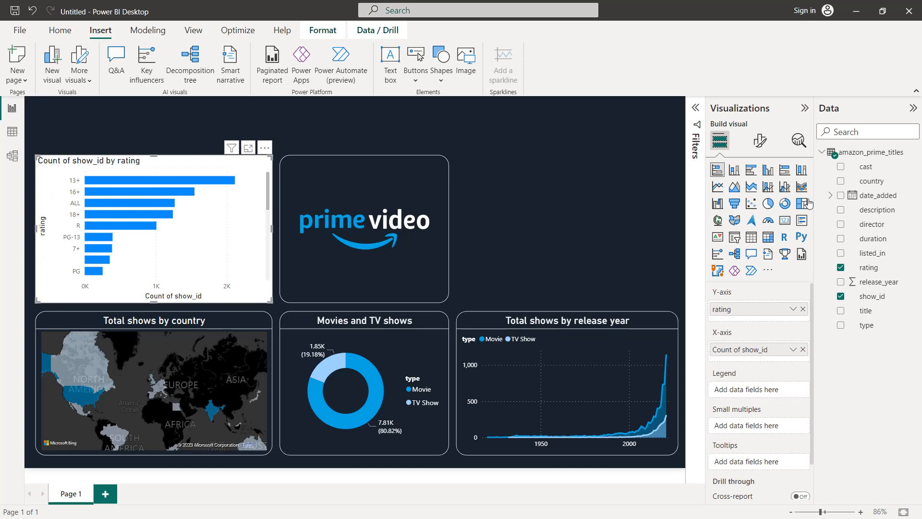
# Set the stacked bar chart's background to the recent dark colour #19222D
pyautogui.click(760, 141)
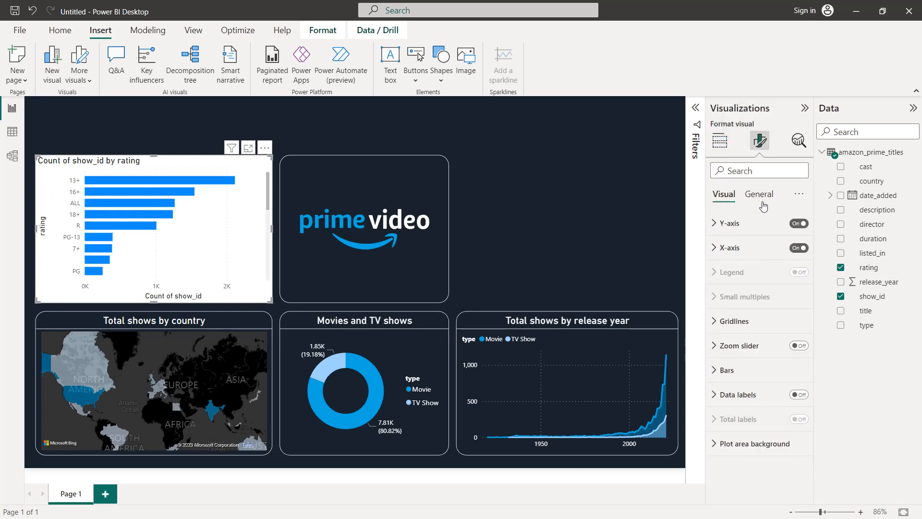
pyautogui.click(759, 194)
pyautogui.click(752, 273)
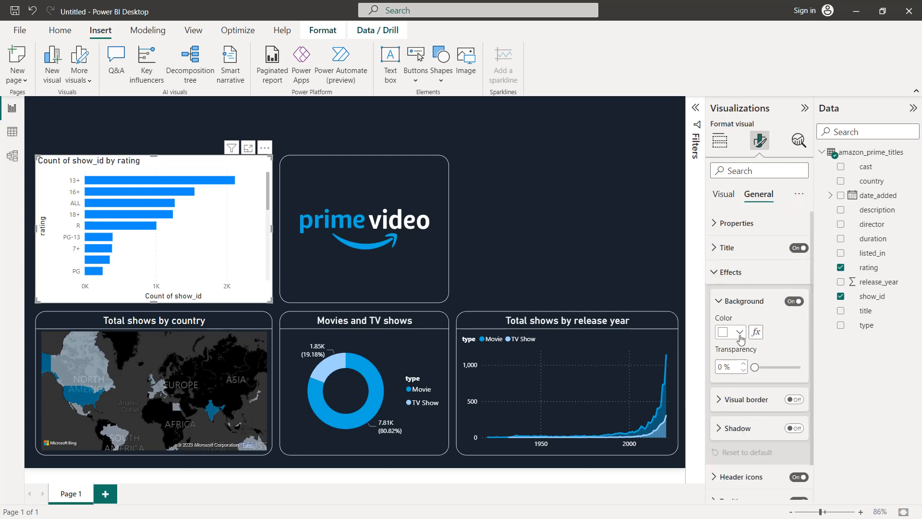
pyautogui.click(739, 332)
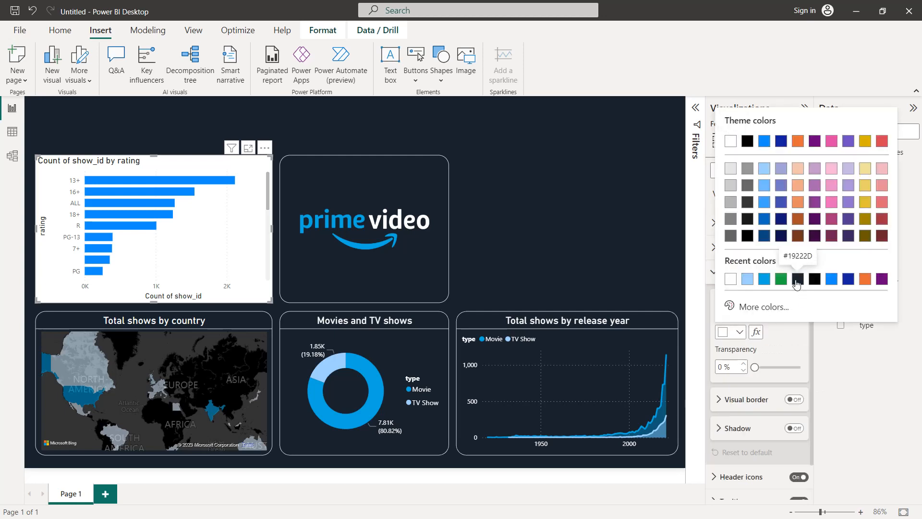
pyautogui.click(798, 279)
# Give the stacked bar chart a white visual border with 20 px rounded corners
pyautogui.click(799, 400)
pyautogui.scroll(-2, 750, 375)
pyautogui.click(739, 345)
pyautogui.click(750, 294)
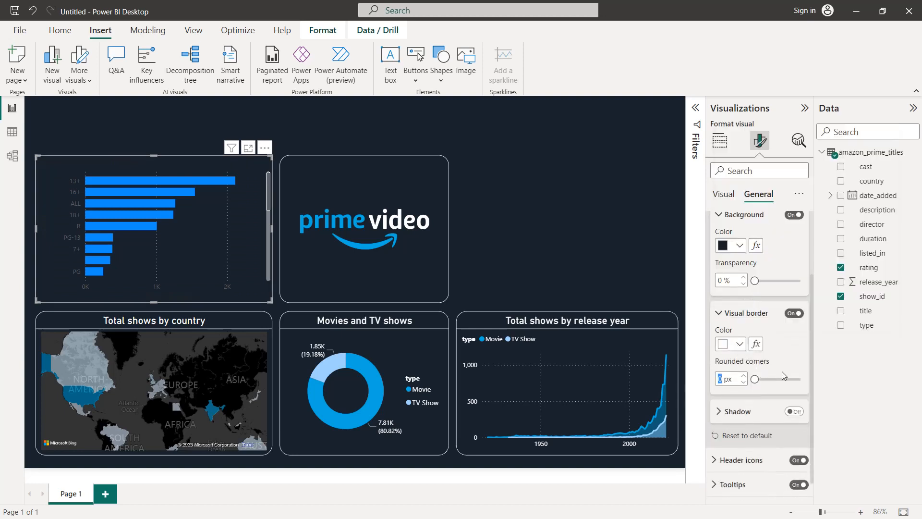
pyautogui.write('20')
pyautogui.press('Return')
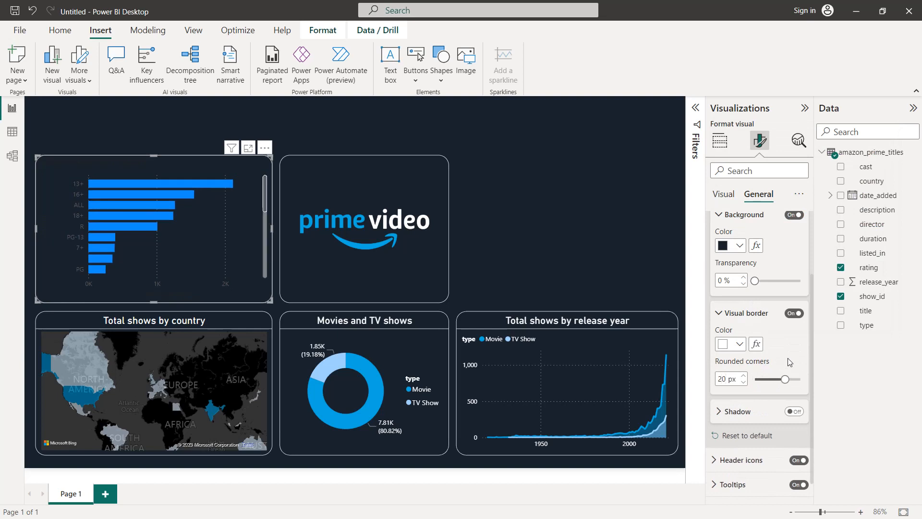
# Change the stacked bar chart's title to "Ratings by total shows"
pyautogui.scroll(3, 788, 359)
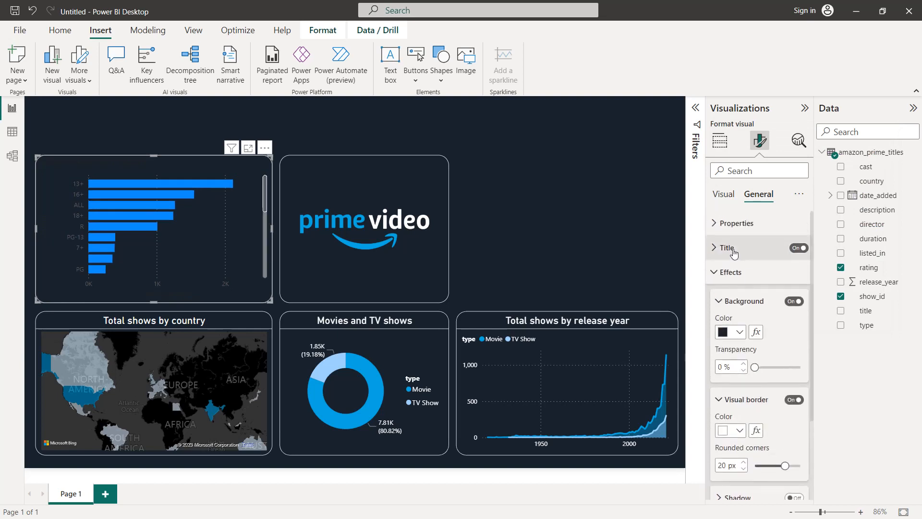
pyautogui.click(740, 246)
pyautogui.tripleClick(747, 307)
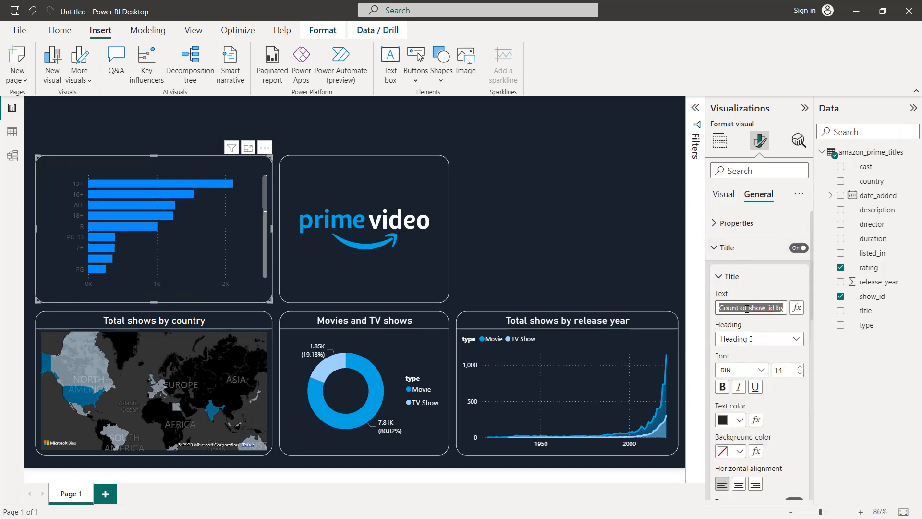
pyautogui.write('Ratings by')
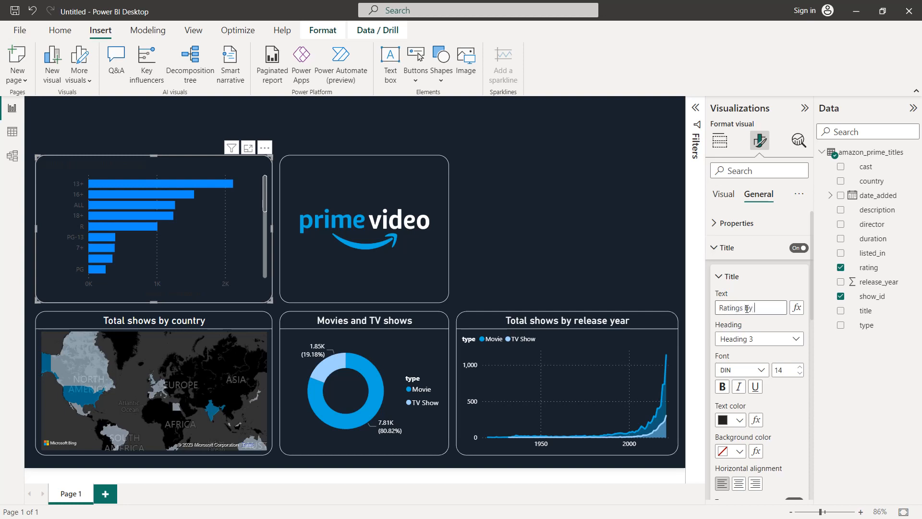
pyautogui.write(' total shows')
# Format the bar chart's title in white, centred, with font size 16
pyautogui.click(740, 421)
pyautogui.click(731, 369)
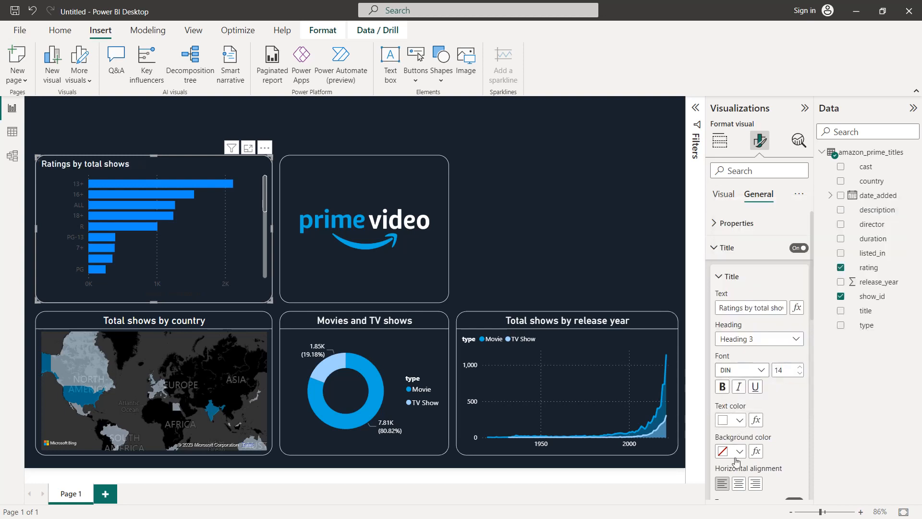
pyautogui.click(739, 483)
pyautogui.click(799, 368)
pyautogui.click(799, 368)
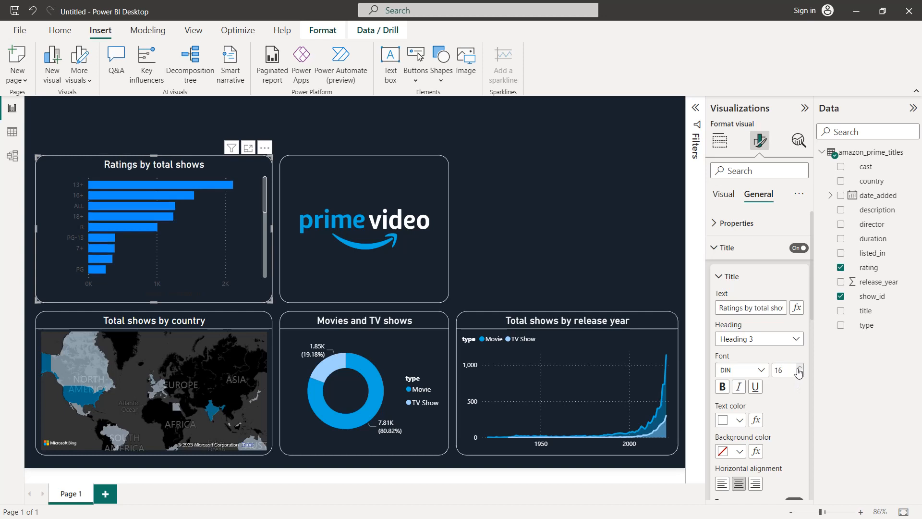
# Add a white divider below the title of the ratings bar chart
pyautogui.scroll(-3, 791, 394)
pyautogui.click(794, 430)
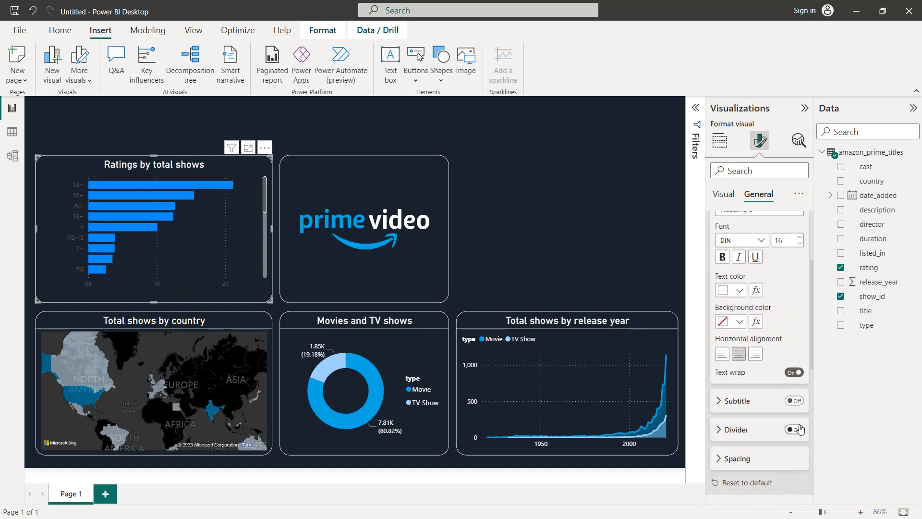
pyautogui.click(757, 432)
pyautogui.scroll(-2, 757, 432)
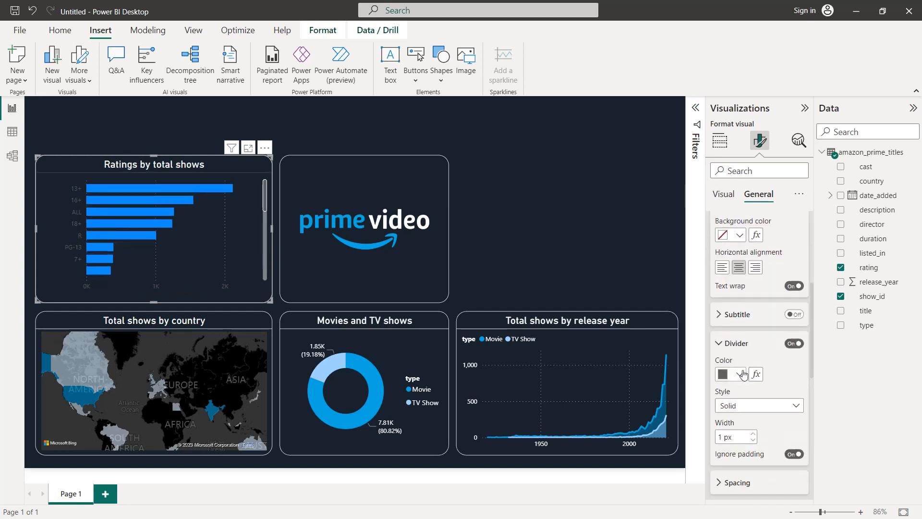
pyautogui.click(740, 374)
pyautogui.click(731, 321)
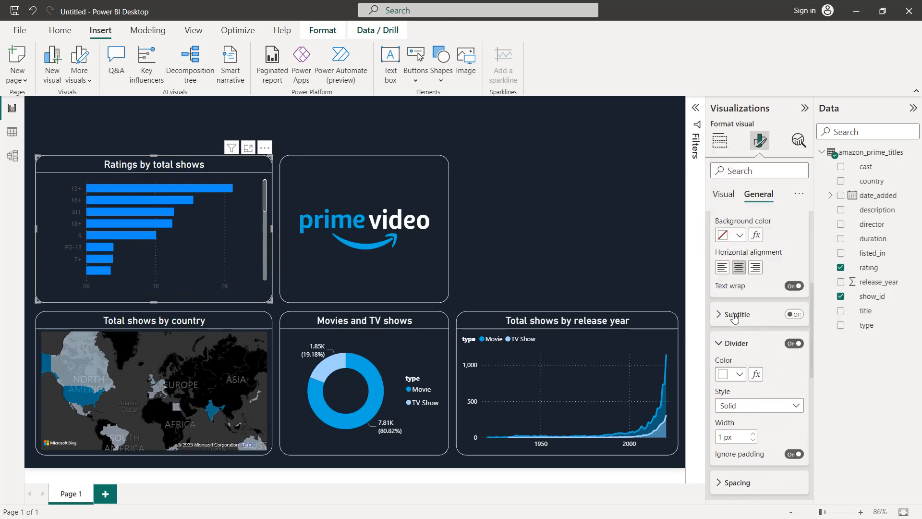
# Set the ratings bar chart's Y-axis values to white
pyautogui.scroll(4, 735, 297)
pyautogui.click(731, 194)
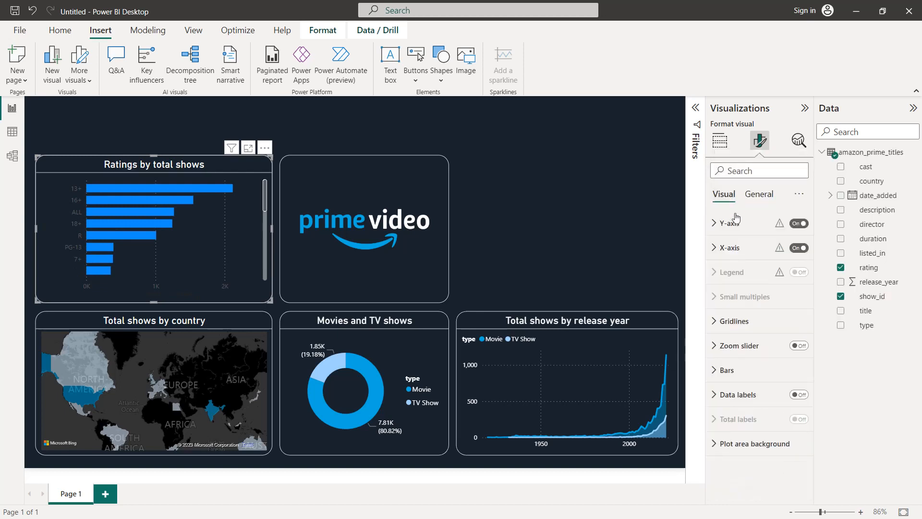
pyautogui.click(734, 223)
pyautogui.click(735, 334)
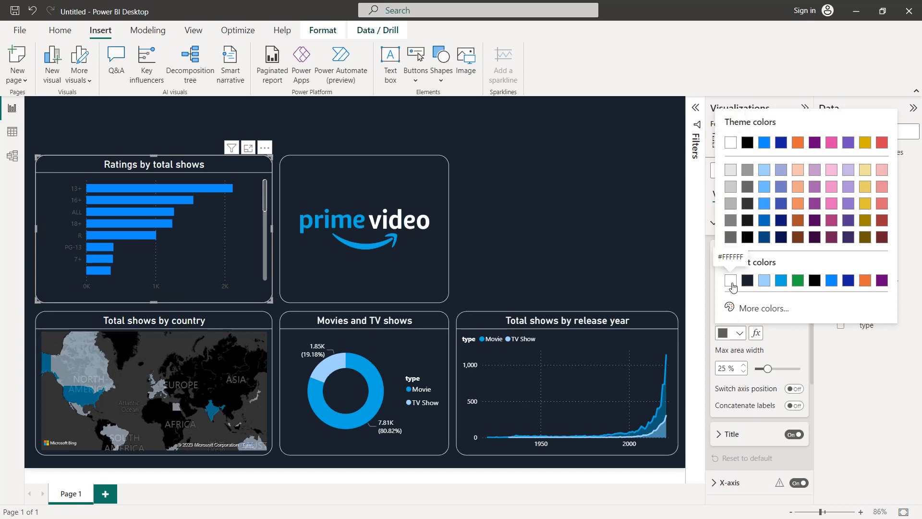
pyautogui.click(732, 283)
# Set the colour of the ratings bar chart's X-axis values to white
pyautogui.scroll(-4, 733, 288)
pyautogui.click(735, 290)
pyautogui.scroll(-1, 735, 296)
pyautogui.click(732, 356)
pyautogui.scroll(-2, 735, 346)
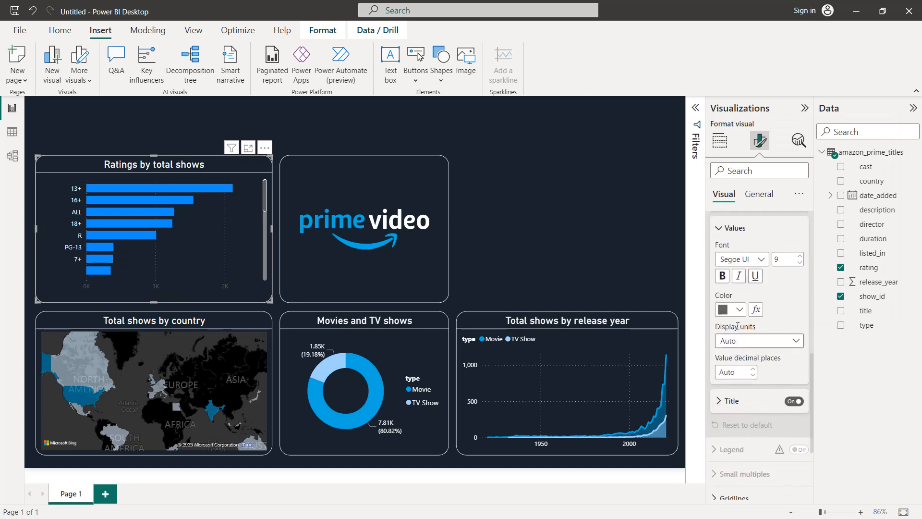
pyautogui.click(739, 311)
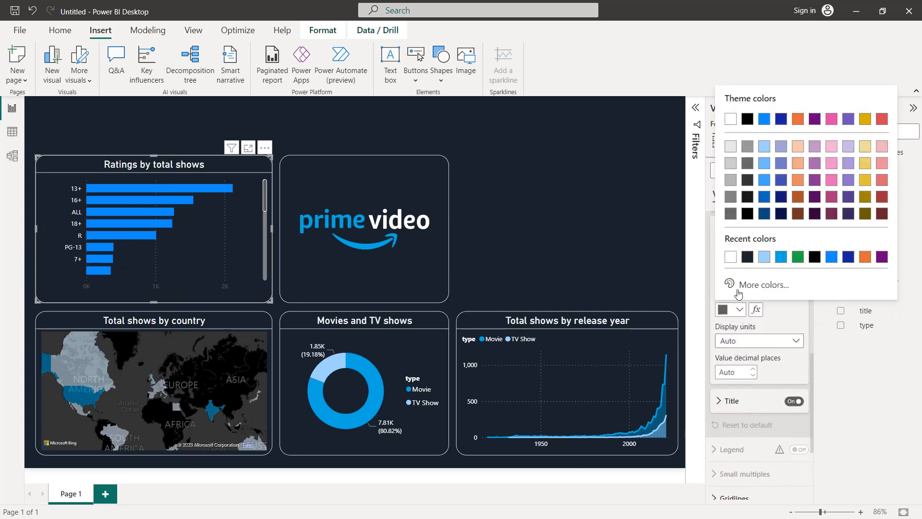
pyautogui.click(731, 257)
# Turn on data labels for the ratings bar chart and colour their values white
pyautogui.scroll(-3, 735, 274)
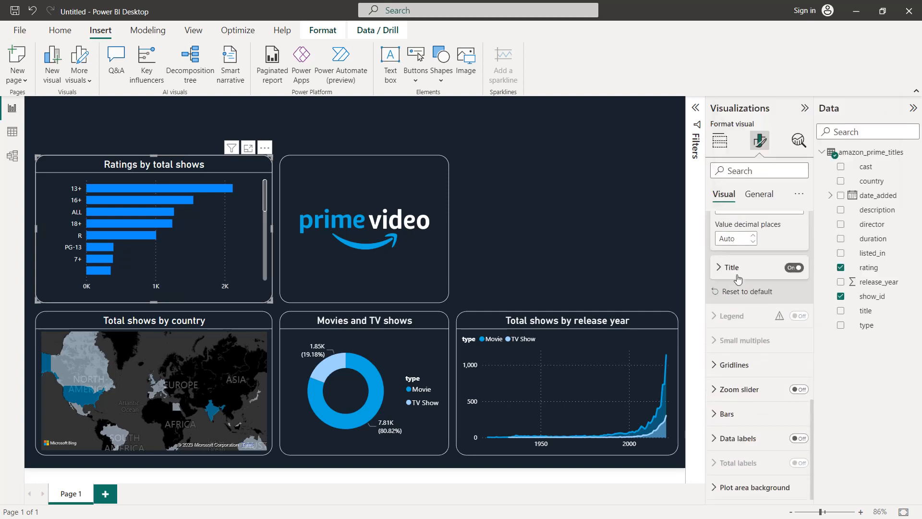
pyautogui.click(799, 438)
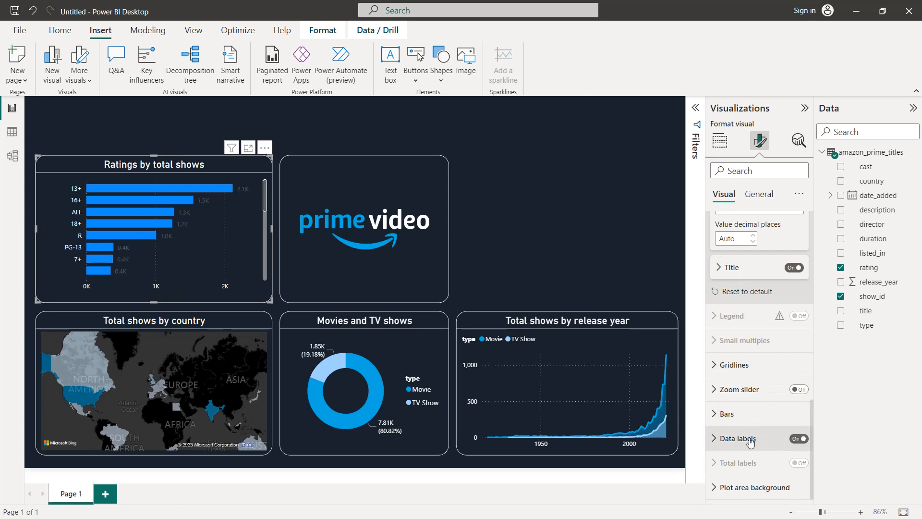
pyautogui.click(751, 439)
pyautogui.scroll(-1, 750, 442)
pyautogui.scroll(-3, 751, 442)
pyautogui.click(749, 431)
pyautogui.scroll(-4, 747, 408)
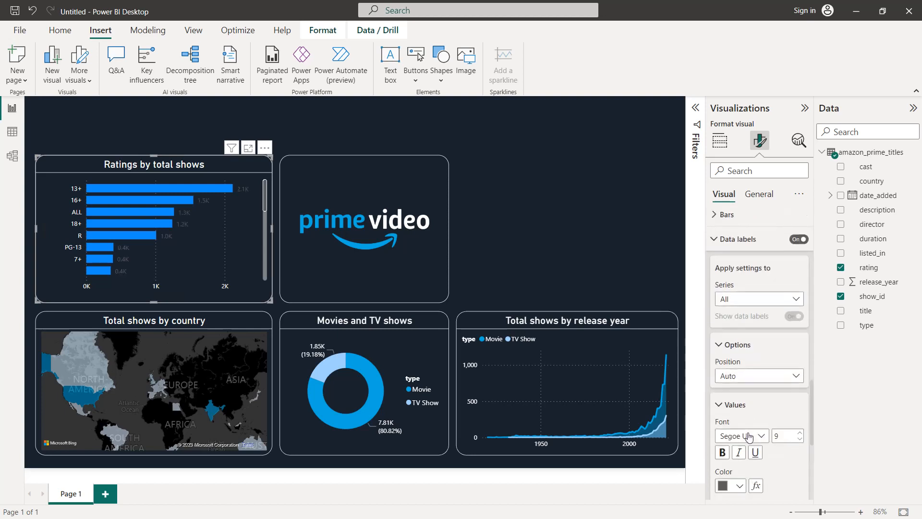
pyautogui.click(740, 339)
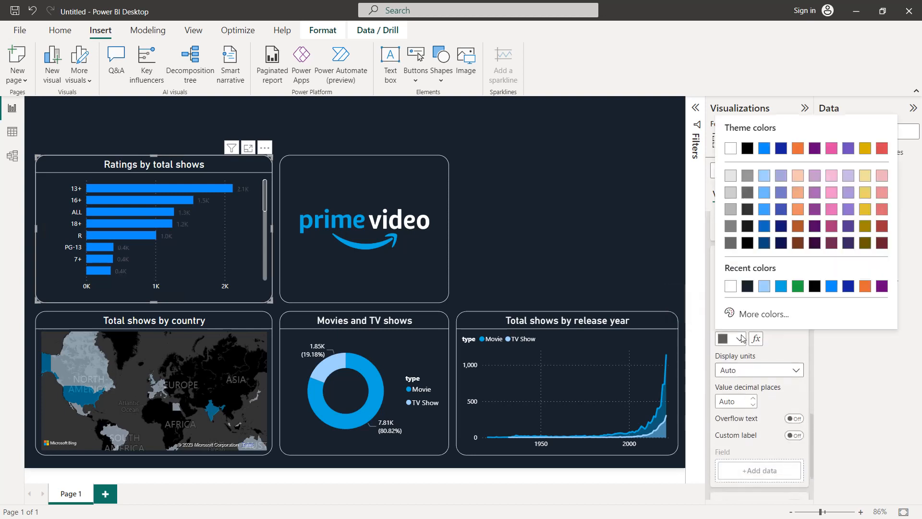
pyautogui.click(731, 286)
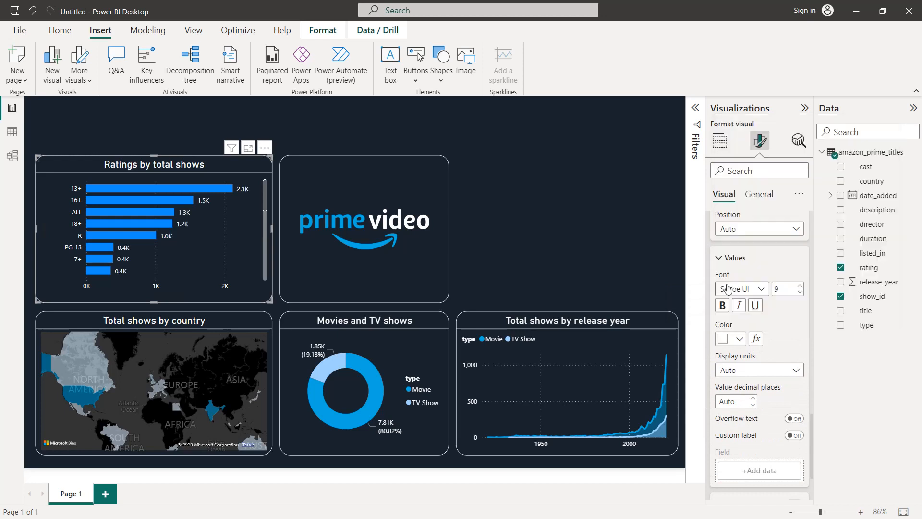
pyautogui.click(537, 215)
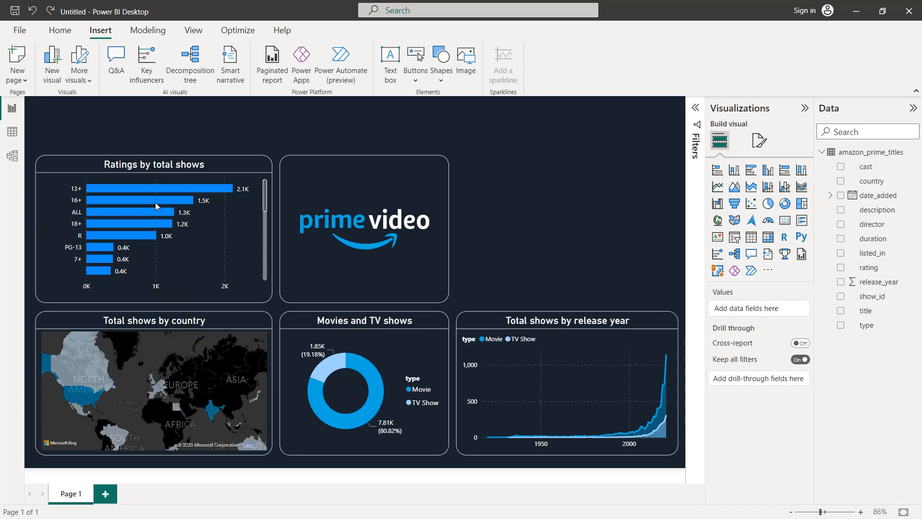
# Duplicate the ratings bar chart and fit the copy beside the logo, matching the width of the release-year area chart below
pyautogui.click(171, 163)
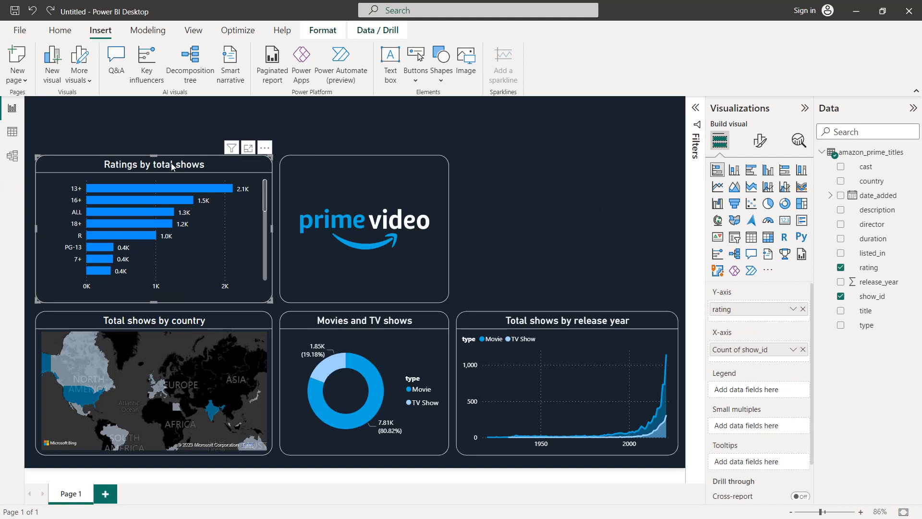
pyautogui.hotkey('ctrl', 'c')
pyautogui.hotkey('ctrl', 'v')
pyautogui.moveTo(171, 163); pyautogui.dragTo(577, 174)
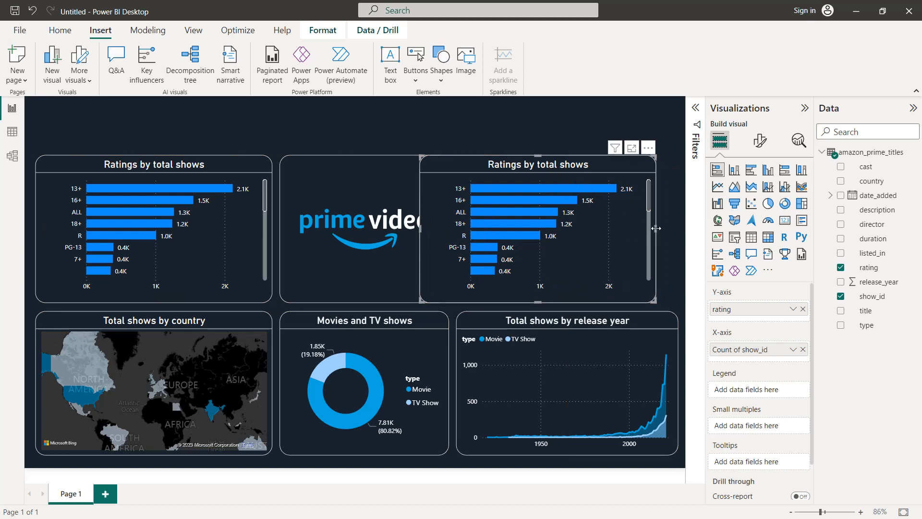
pyautogui.moveTo(539, 171); pyautogui.dragTo(570, 169)
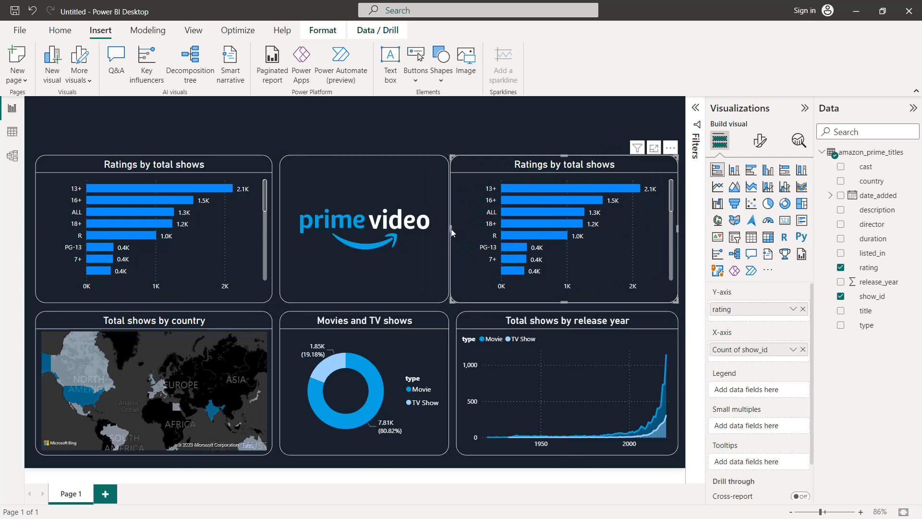
pyautogui.moveTo(456, 229); pyautogui.dragTo(462, 229)
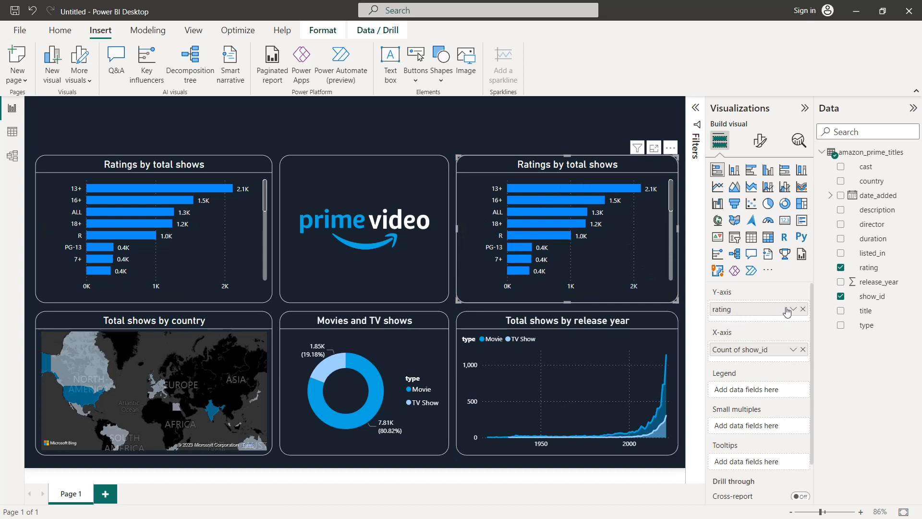
# Replace rating with listed_in on the Y-axis of the copied bar chart
pyautogui.click(802, 309)
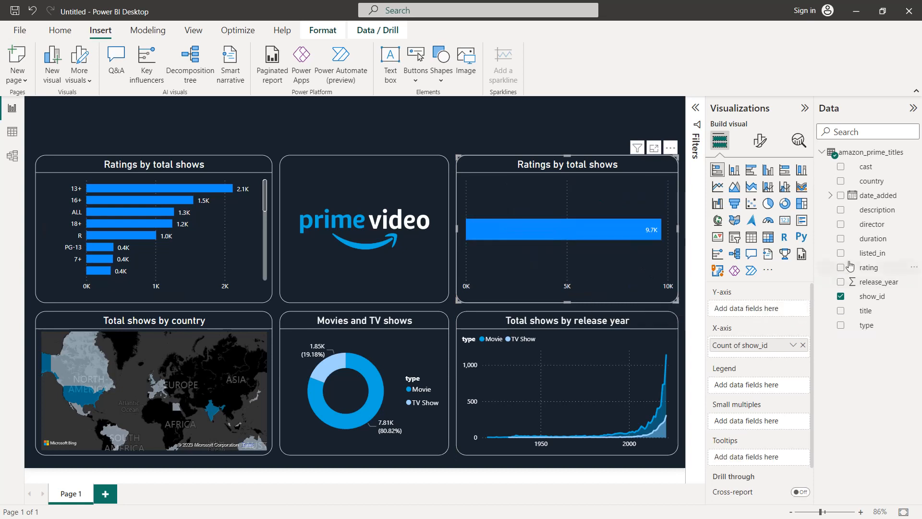
pyautogui.moveTo(873, 253); pyautogui.dragTo(778, 309)
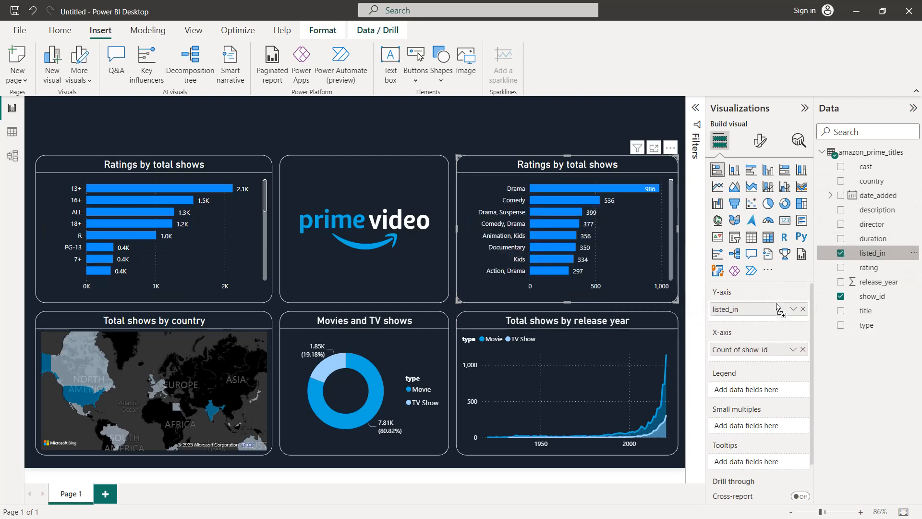
# Filter the copied bar chart's listed_in field to include every category except the blank one
pyautogui.click(697, 108)
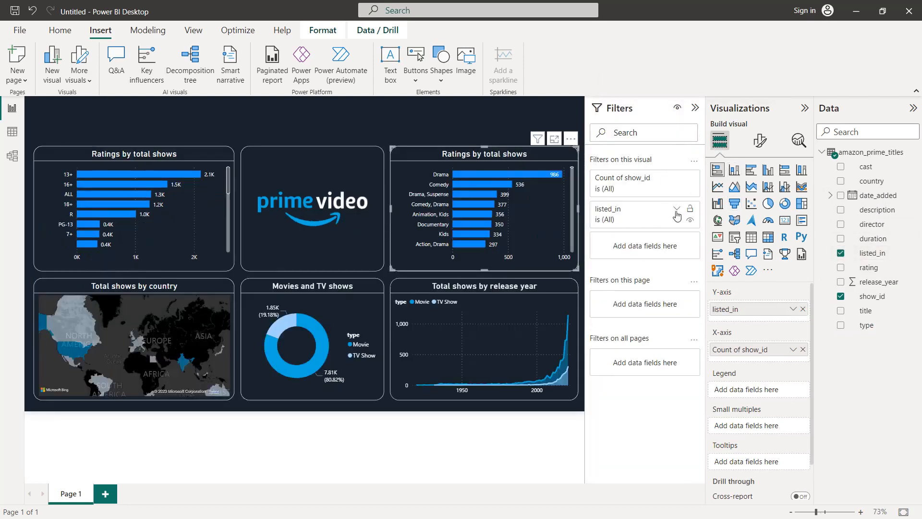
pyautogui.click(678, 210)
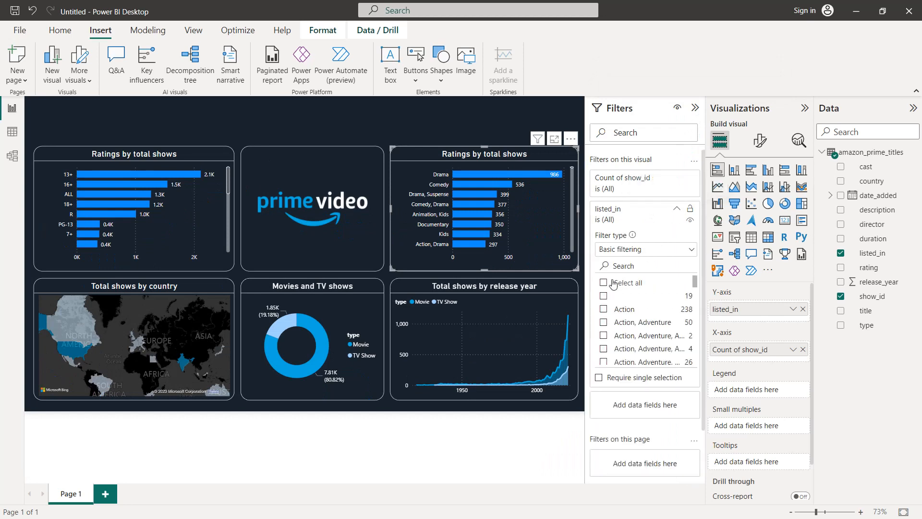
pyautogui.click(604, 296)
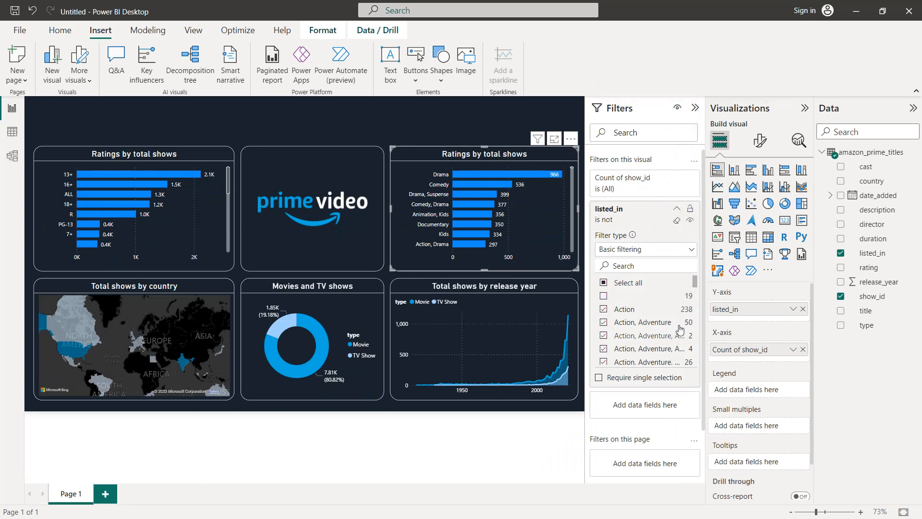
# Change the title of the listed_in bar chart to "Genres by total shows"
pyautogui.click(678, 210)
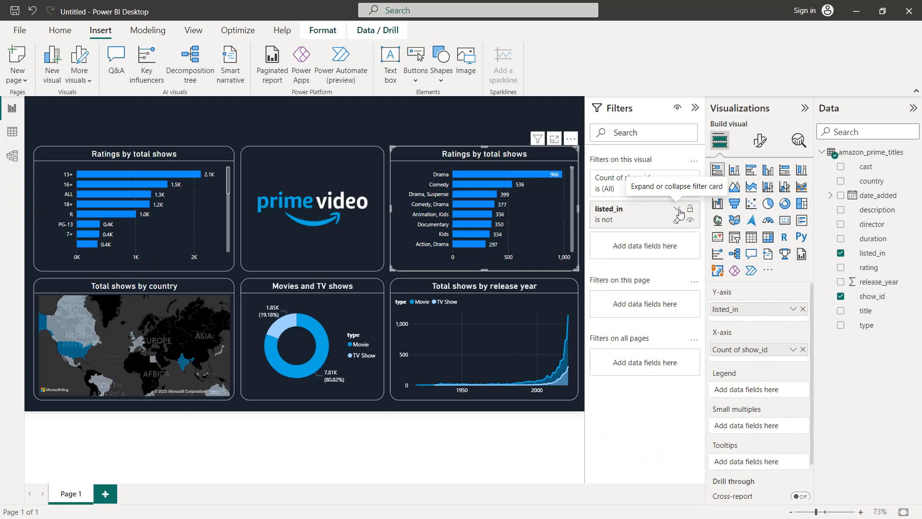
pyautogui.click(695, 110)
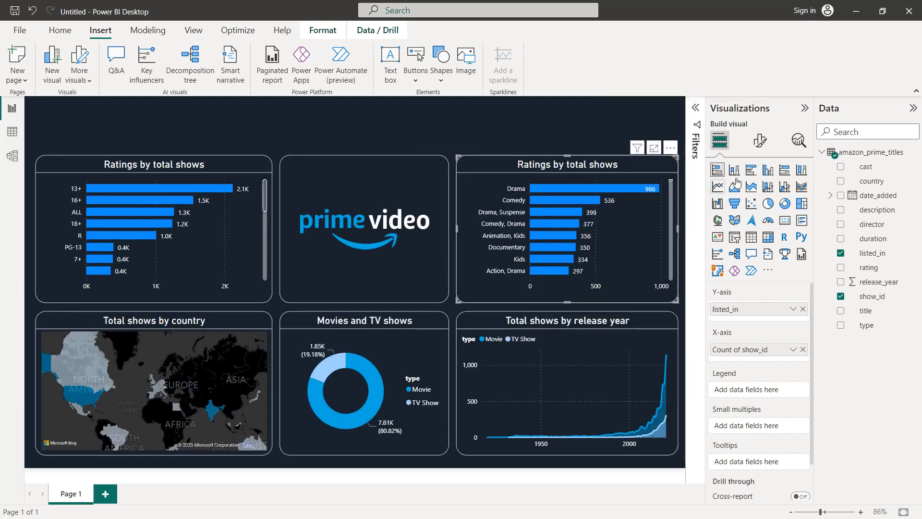
pyautogui.click(768, 145)
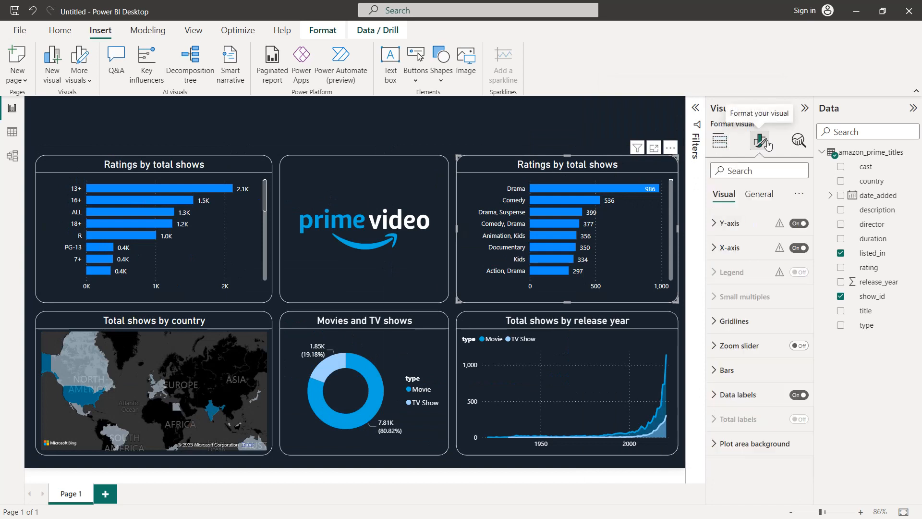
pyautogui.click(763, 204)
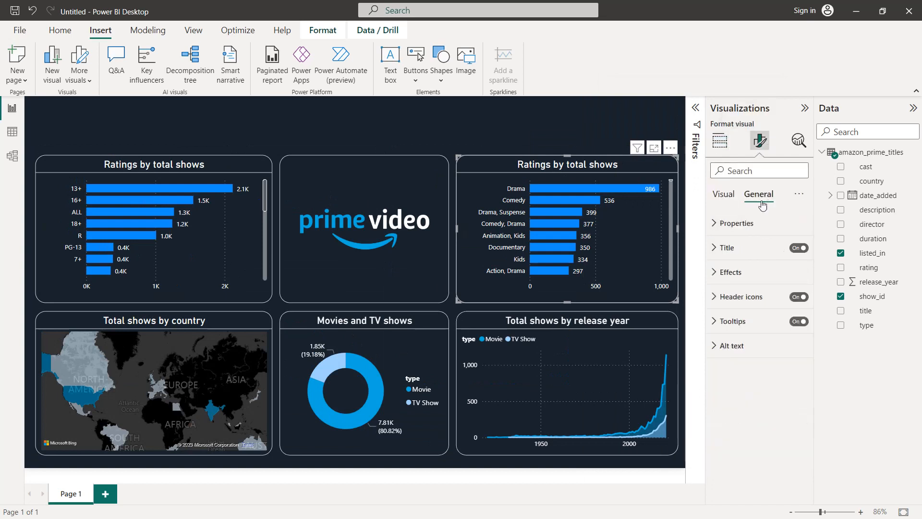
pyautogui.click(753, 247)
pyautogui.doubleClick(732, 308)
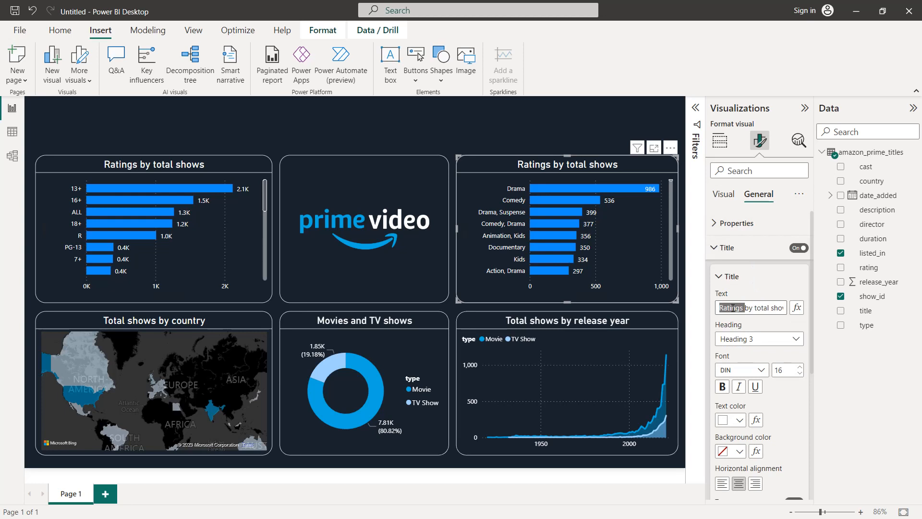
pyautogui.write('Genres')
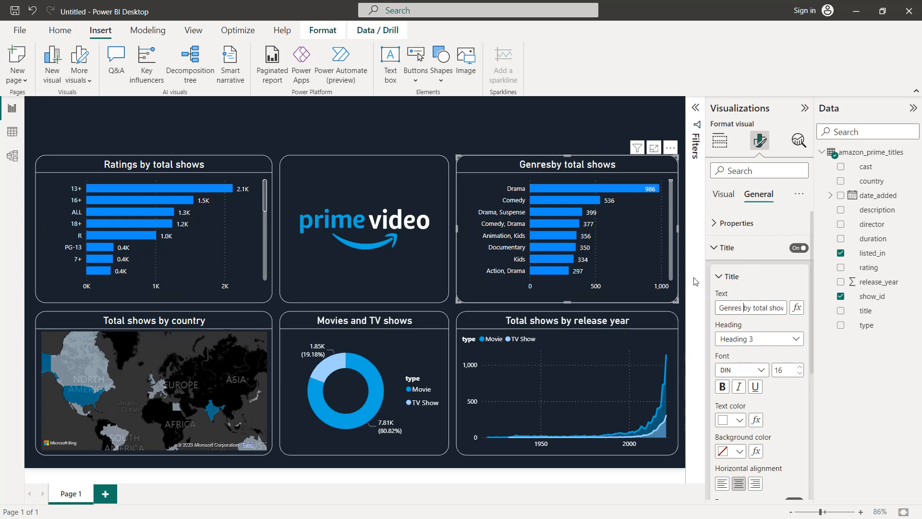
pyautogui.click(519, 135)
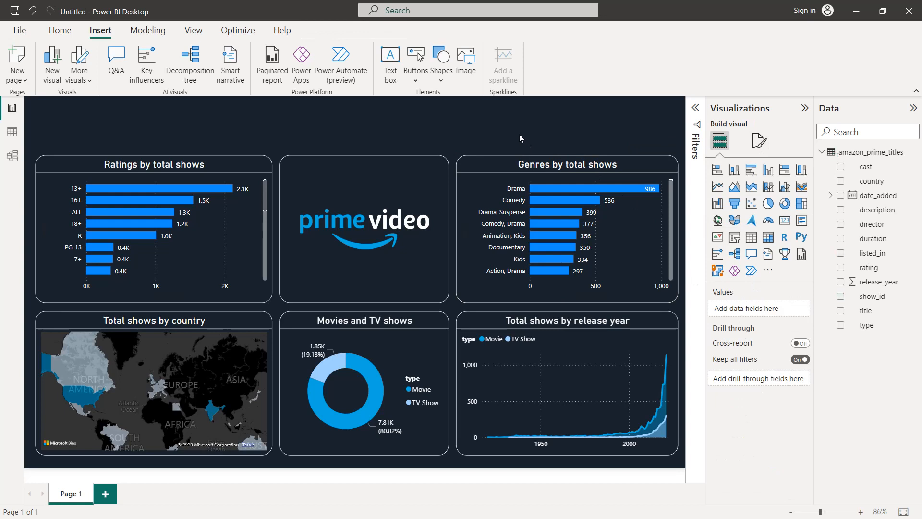
# Add a card visual showing the distinct count of title
pyautogui.click(803, 110)
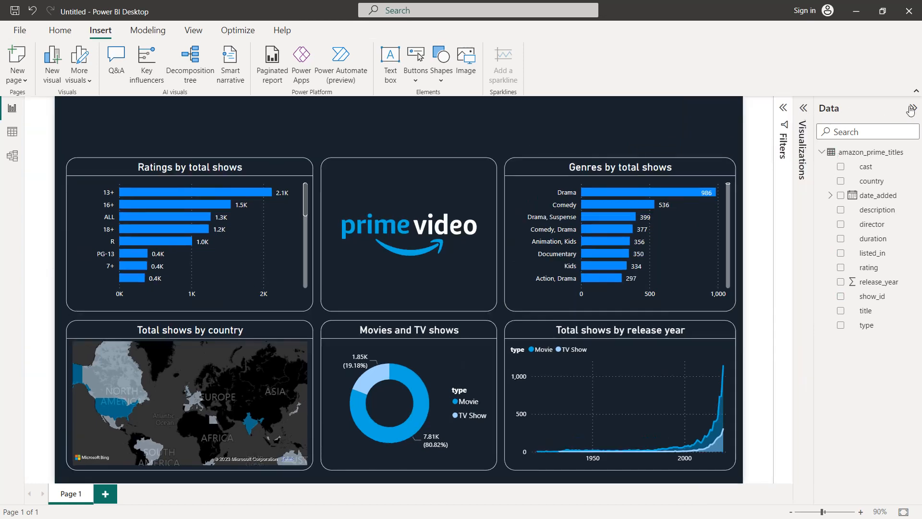
pyautogui.click(913, 108)
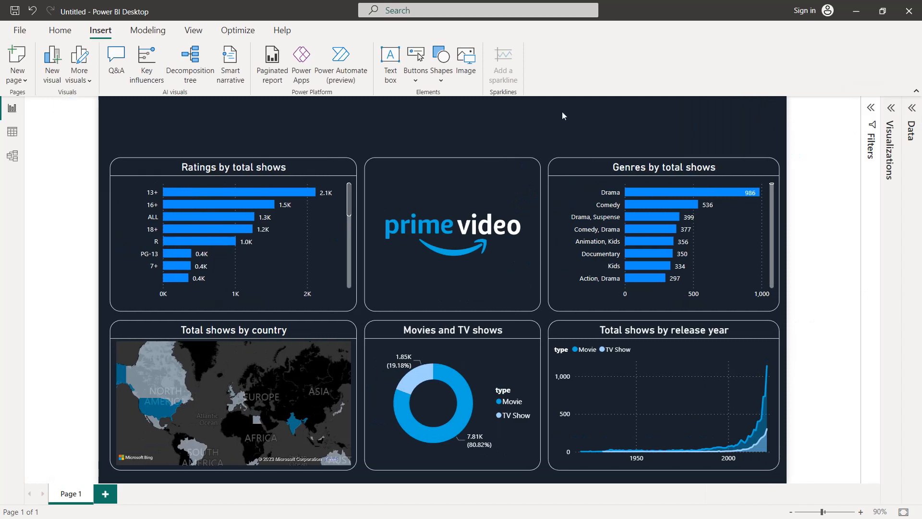
pyautogui.click(894, 108)
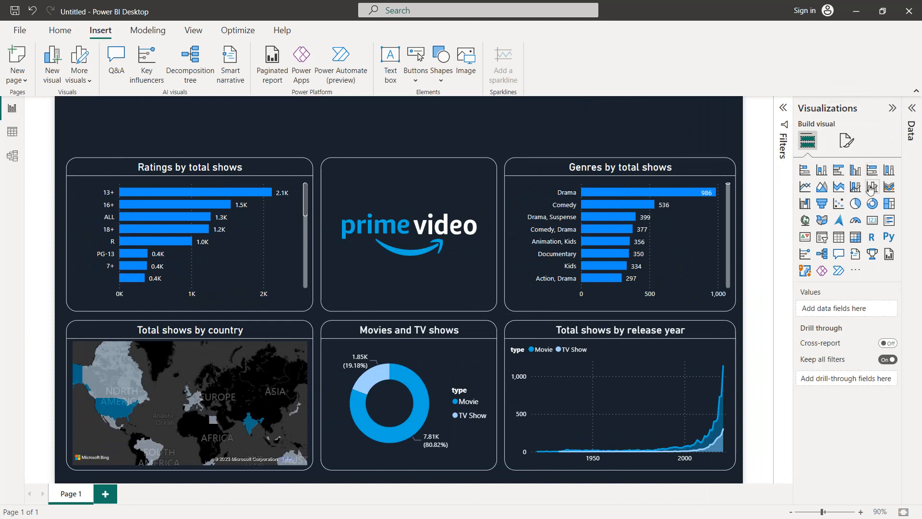
pyautogui.click(872, 221)
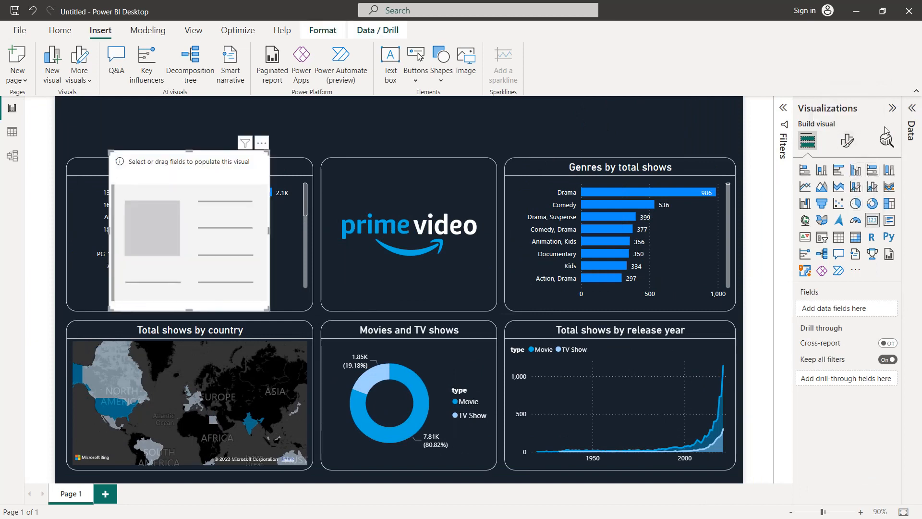
pyautogui.click(911, 111)
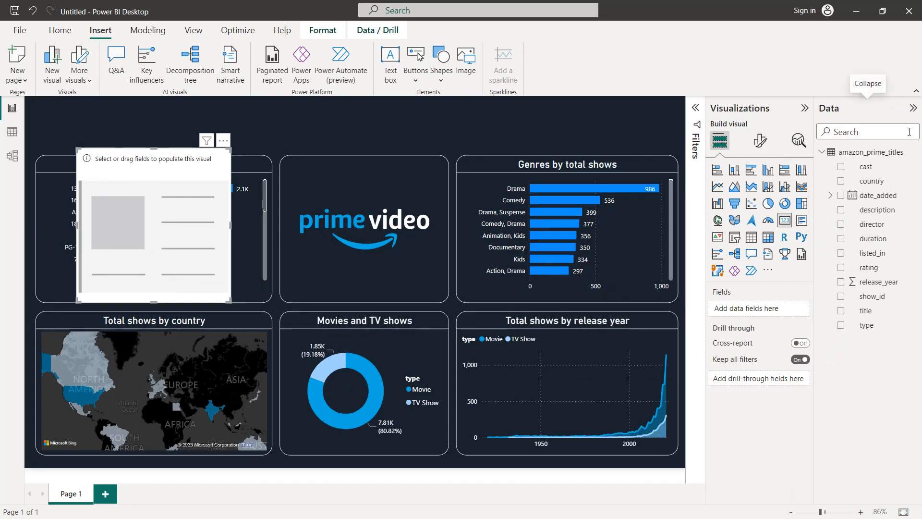
pyautogui.moveTo(866, 312); pyautogui.dragTo(769, 309)
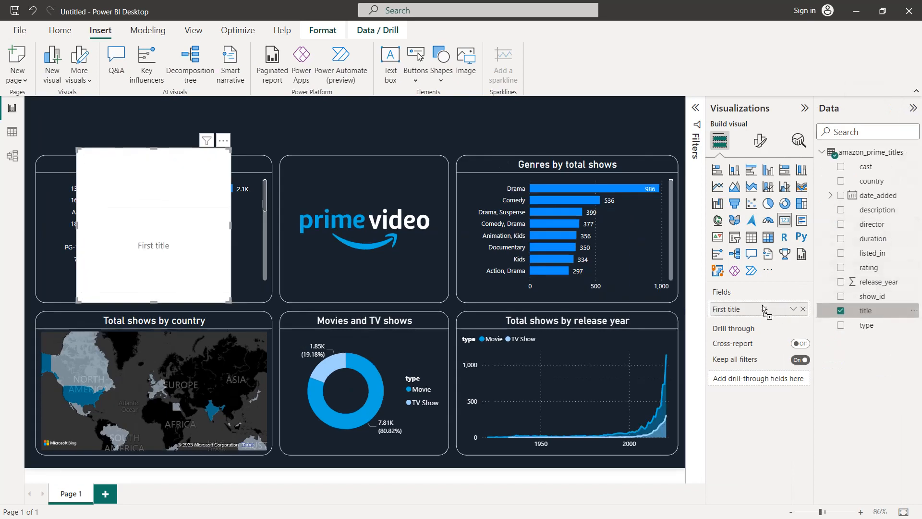
pyautogui.click(793, 310)
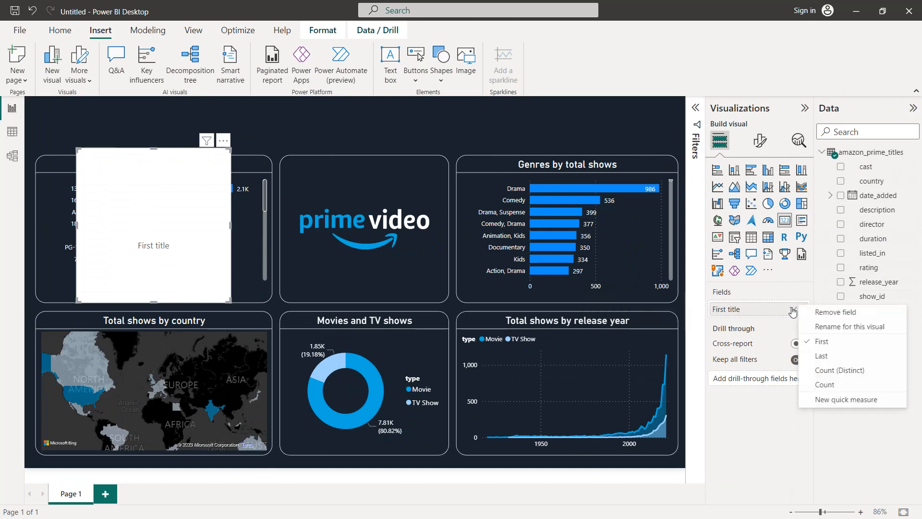
pyautogui.click(834, 370)
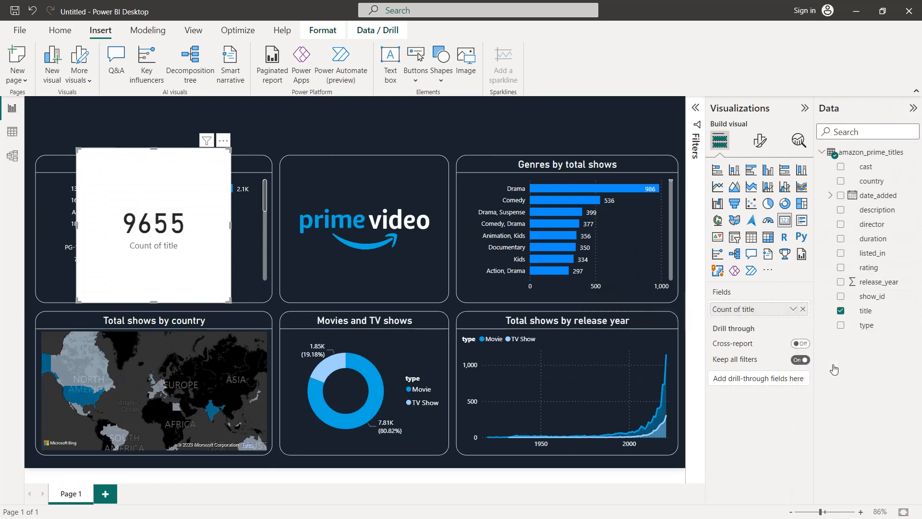
# Turn off the card's category label and set its background to the dashboard's dark navy colour
pyautogui.click(760, 140)
pyautogui.click(799, 248)
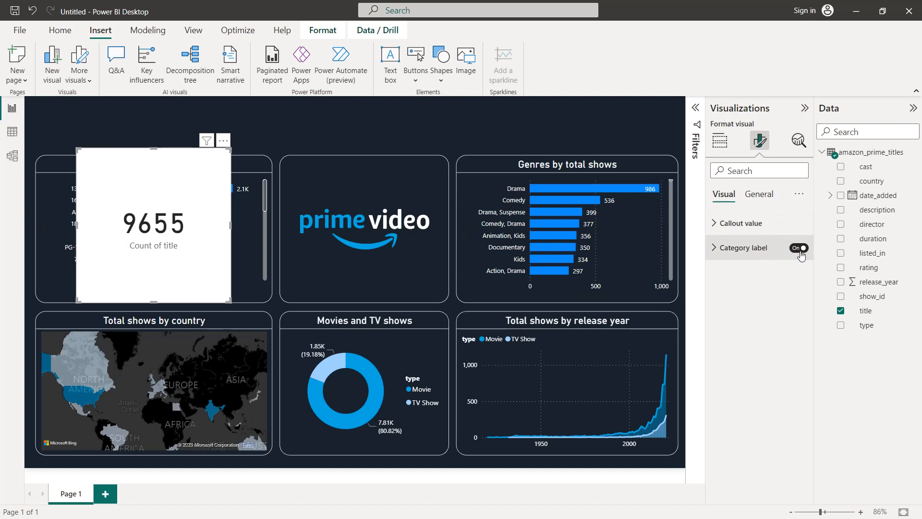
pyautogui.click(764, 194)
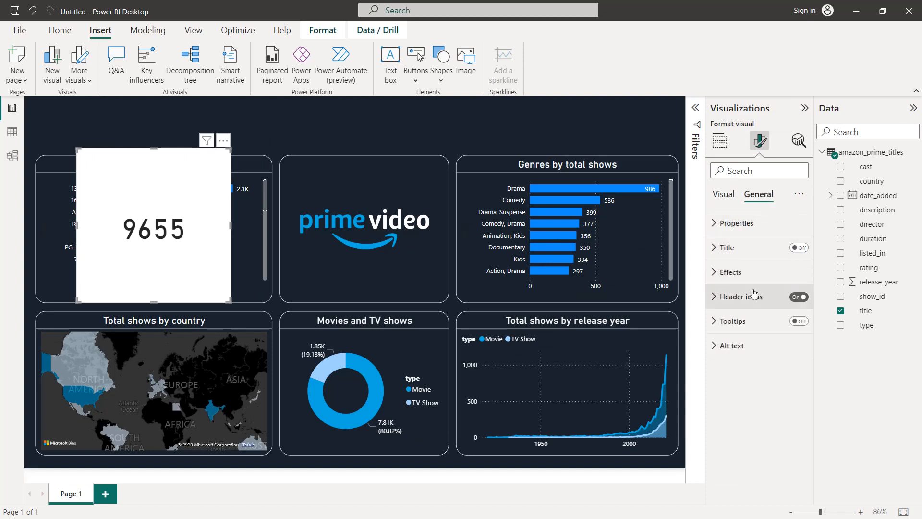
pyautogui.click(753, 274)
pyautogui.click(735, 332)
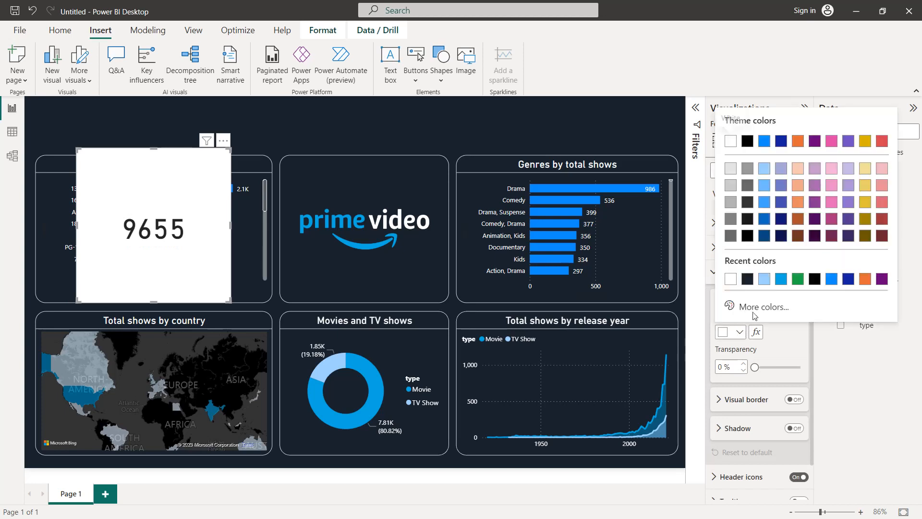
pyautogui.click(748, 279)
# Give the card a white visual border with 20 px rounded corners
pyautogui.click(793, 400)
pyautogui.click(726, 399)
pyautogui.scroll(-3, 740, 336)
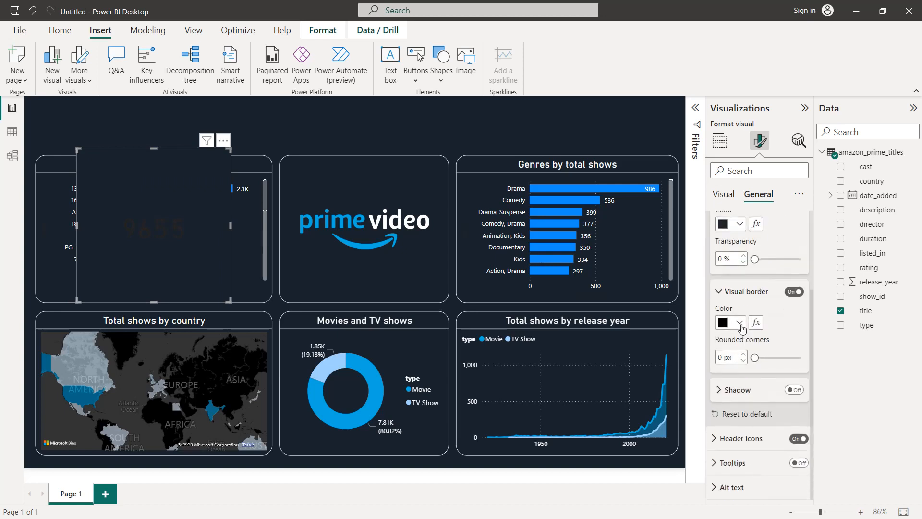
pyautogui.click(740, 322)
pyautogui.click(731, 129)
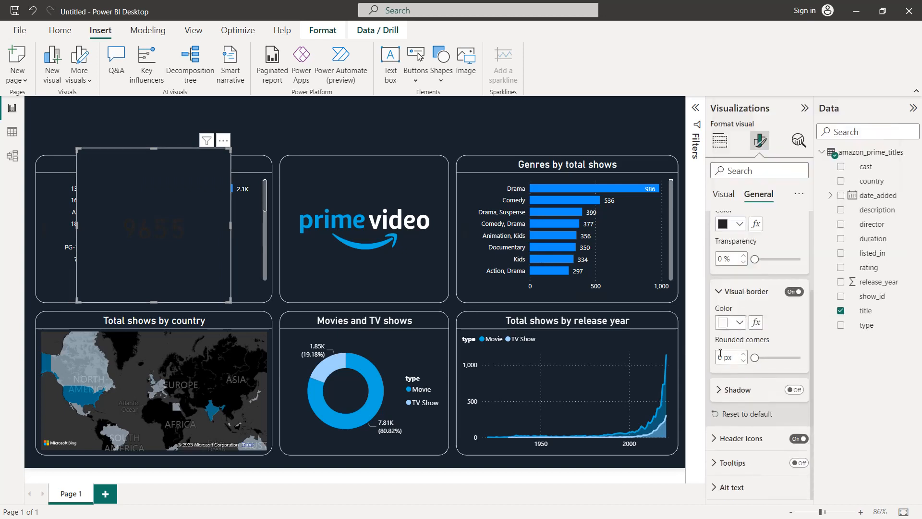
pyautogui.write('0')
pyautogui.press('Return')
pyautogui.scroll(3, 786, 325)
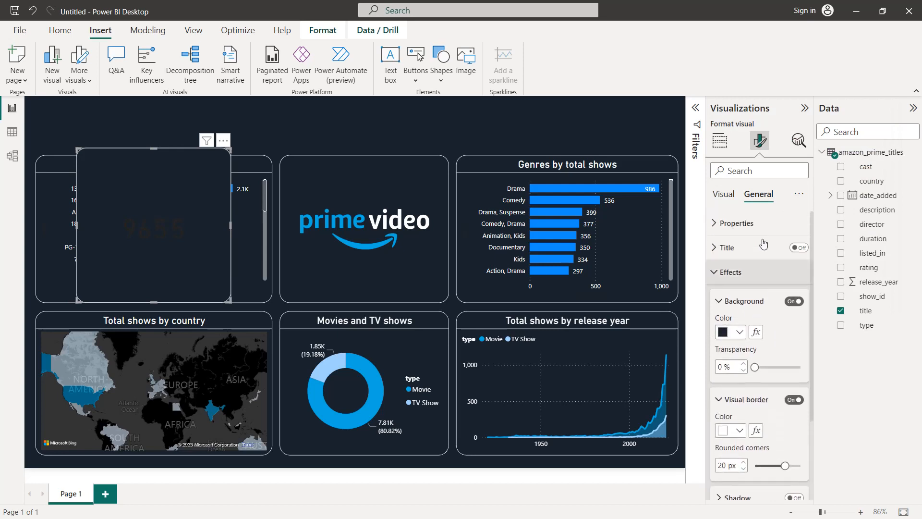
pyautogui.click(729, 272)
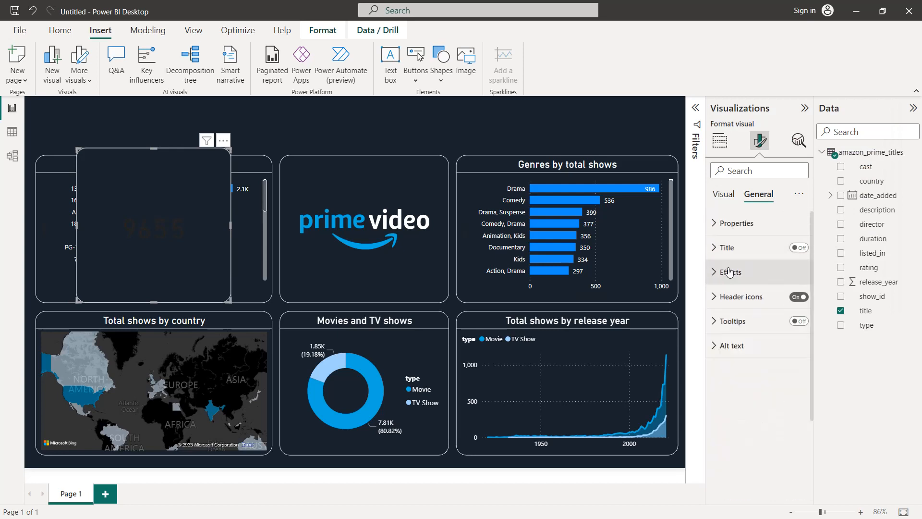
# Colour the card's callout value white and reduce its font size
pyautogui.click(725, 194)
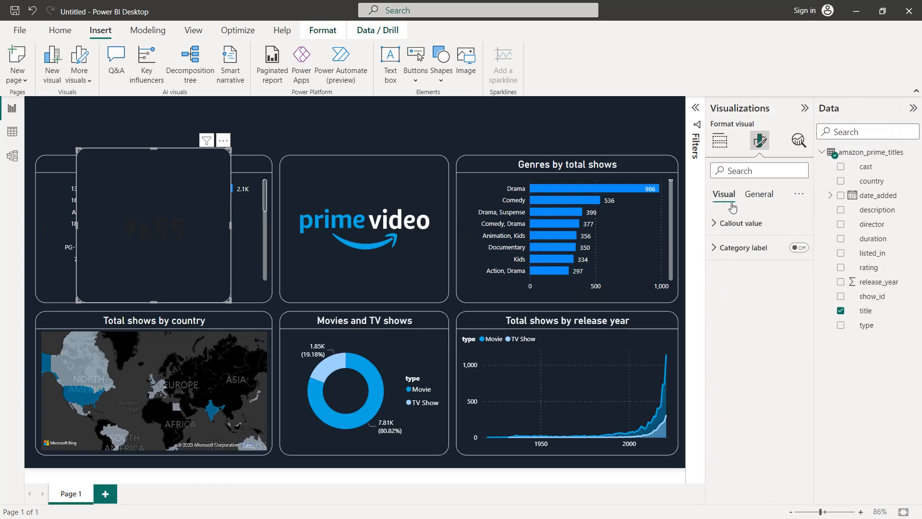
pyautogui.click(734, 230)
pyautogui.click(740, 314)
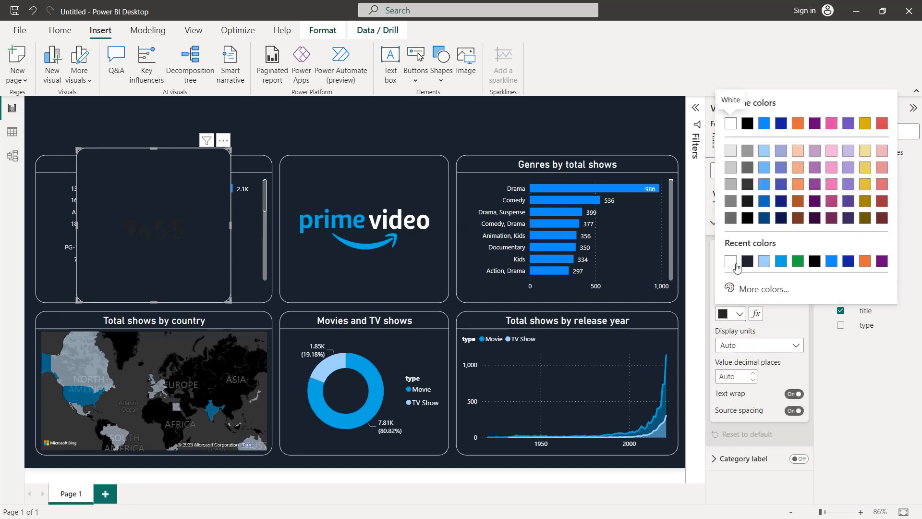
pyautogui.click(731, 260)
pyautogui.click(800, 268)
pyautogui.click(800, 268)
pyautogui.click(800, 268)
pyautogui.click(800, 267)
pyautogui.click(801, 268)
pyautogui.click(800, 267)
pyautogui.click(800, 268)
pyautogui.click(801, 262)
# Turn on the card's title with the text "Total titles" and colour it the Prime Video blue
pyautogui.click(759, 194)
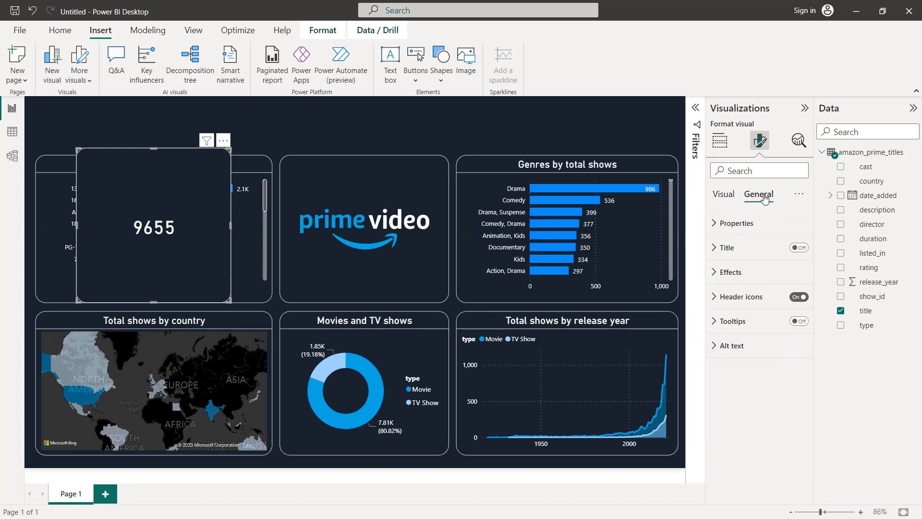
pyautogui.click(746, 248)
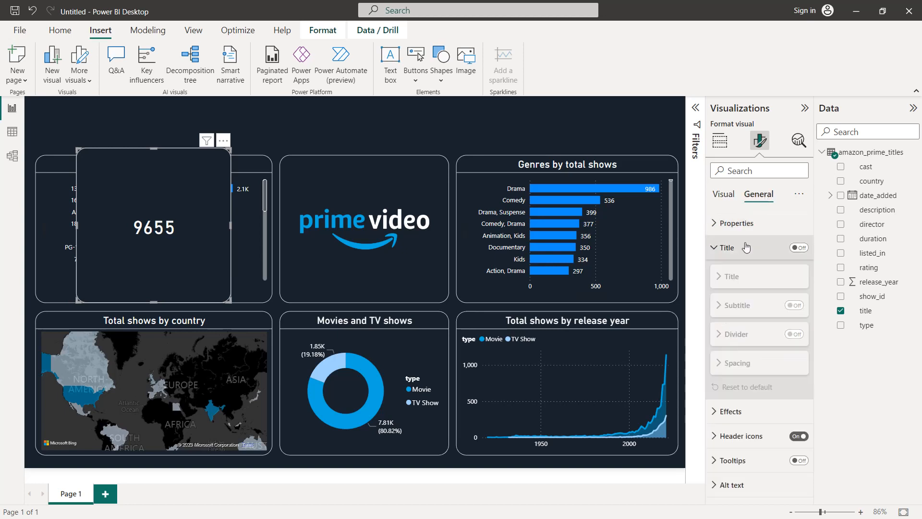
pyautogui.click(803, 250)
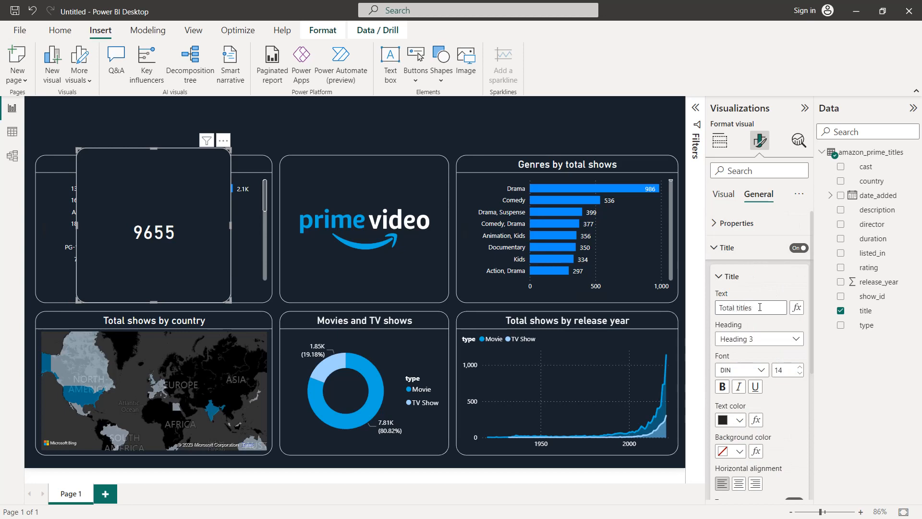
pyautogui.scroll(-2, 756, 327)
pyautogui.click(742, 336)
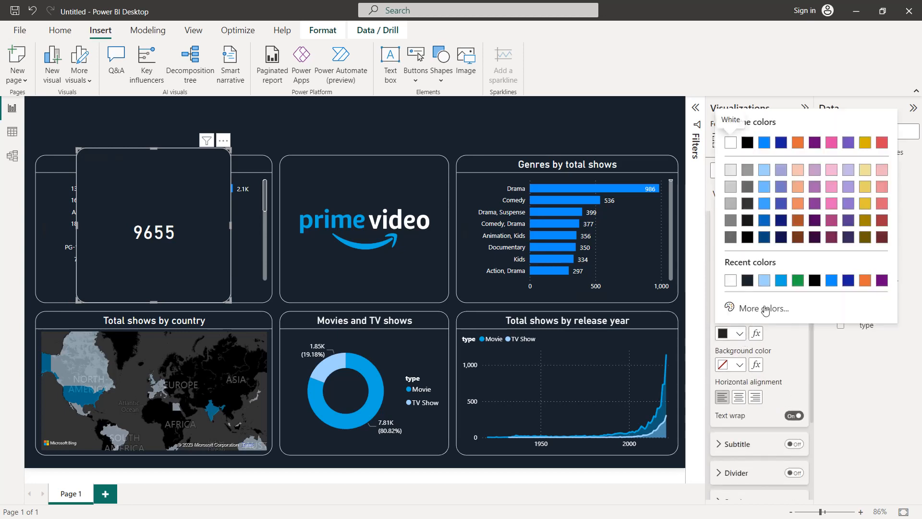
pyautogui.click(781, 282)
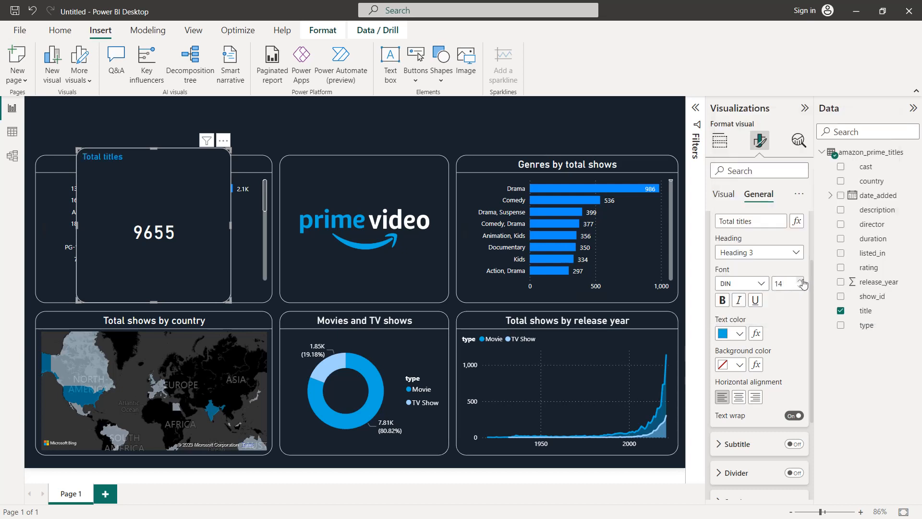
# Set the card title's font size to 20 and centre it horizontally
pyautogui.click(801, 280)
pyautogui.click(801, 281)
pyautogui.click(801, 281)
pyautogui.click(800, 281)
pyautogui.click(801, 281)
pyautogui.click(801, 280)
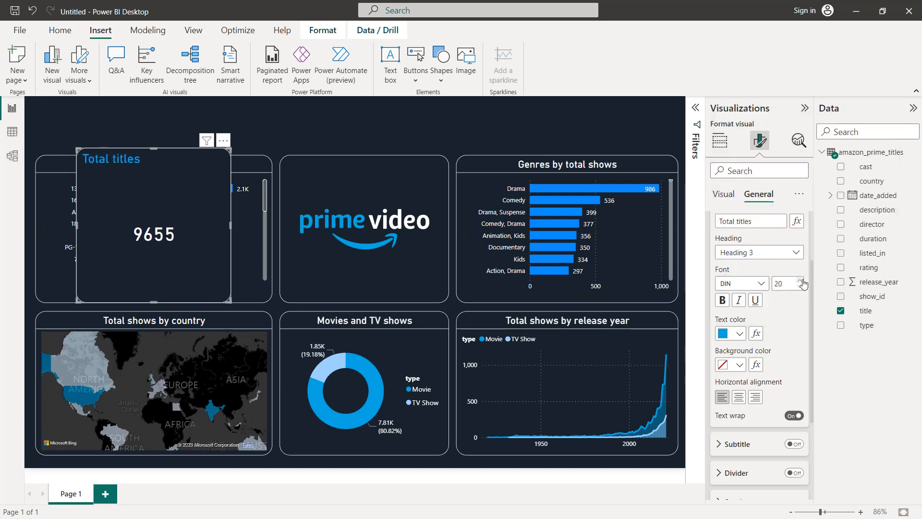
pyautogui.click(739, 397)
# Shrink the Total titles card and fit it above the ratings bar chart, aligned with that chart's left edge
pyautogui.moveTo(230, 301); pyautogui.dragTo(122, 125)
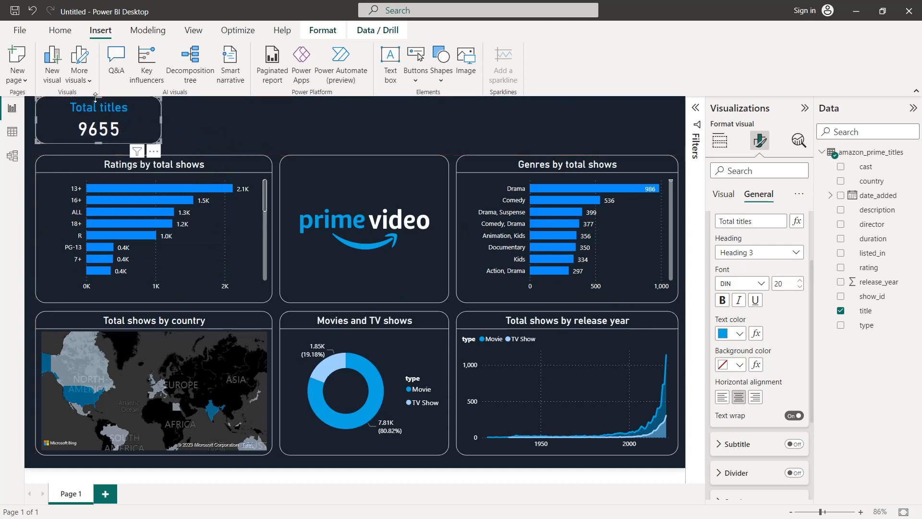
pyautogui.moveTo(98, 98); pyautogui.dragTo(98, 104)
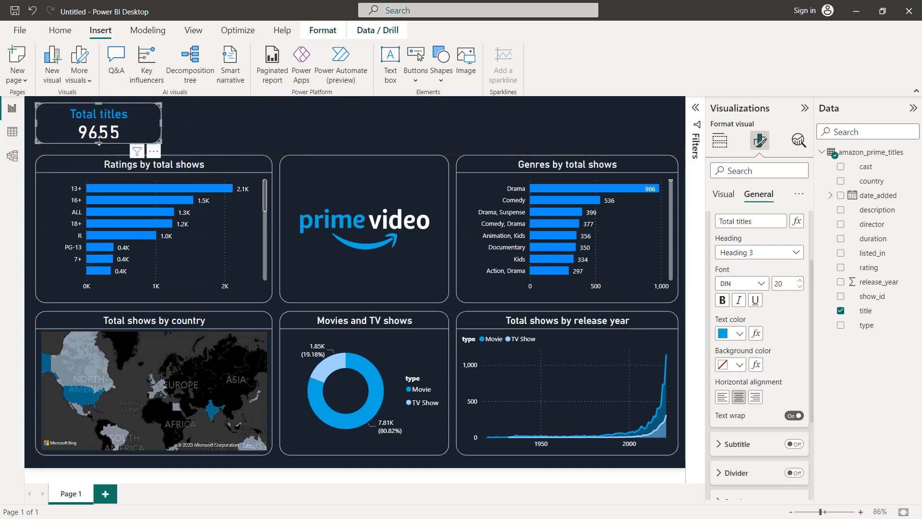
pyautogui.moveTo(99, 143); pyautogui.dragTo(99, 146)
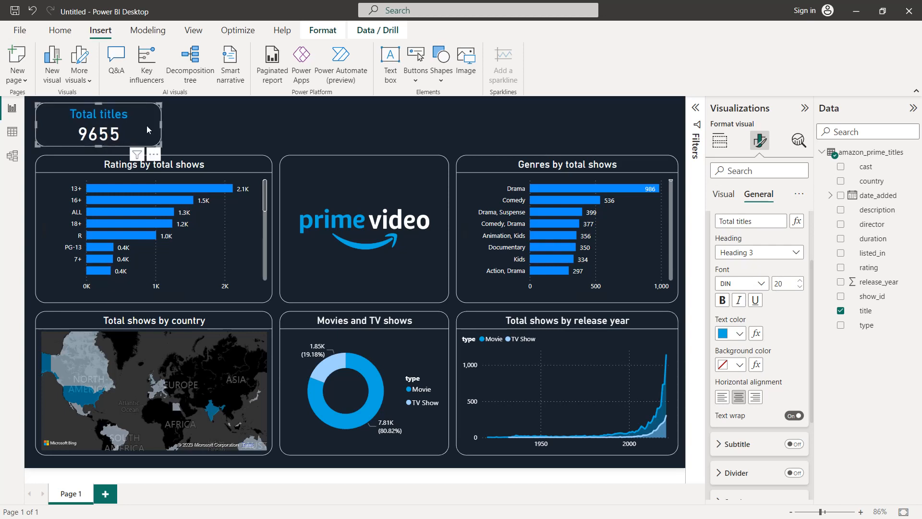
pyautogui.moveTo(162, 125); pyautogui.dragTo(139, 129)
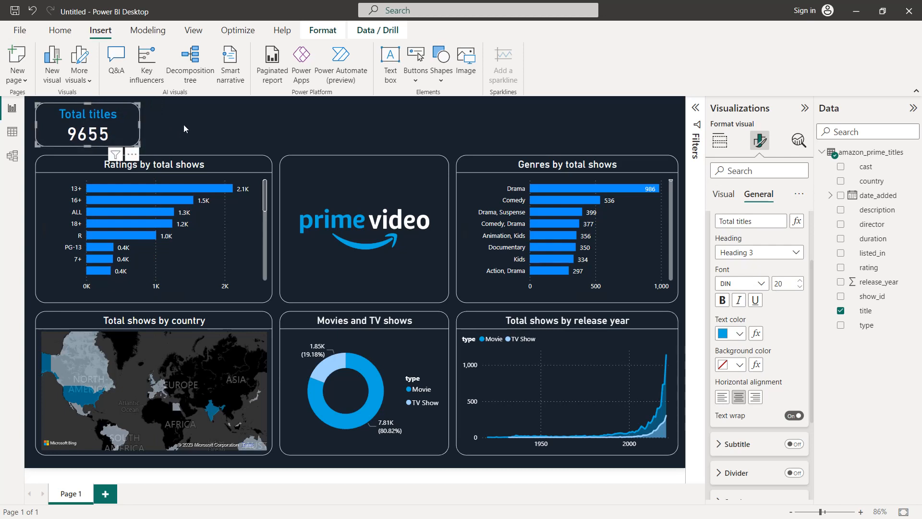
# Paste several copies of the Total titles card onto the page
pyautogui.hotkey('ctrl', 'v')
pyautogui.hotkey('ctrl', 'v')
pyautogui.hotkey('ctrl', 'v')
pyautogui.hotkey('ctrl', 'v')
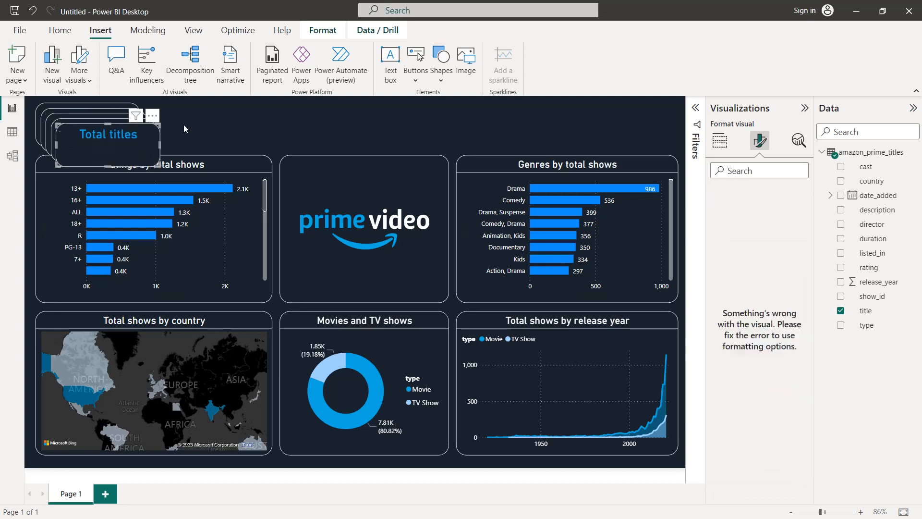
# Spread the stacked Total titles card copies out in a row along the top of the report page
pyautogui.moveTo(122, 142); pyautogui.dragTo(636, 113)
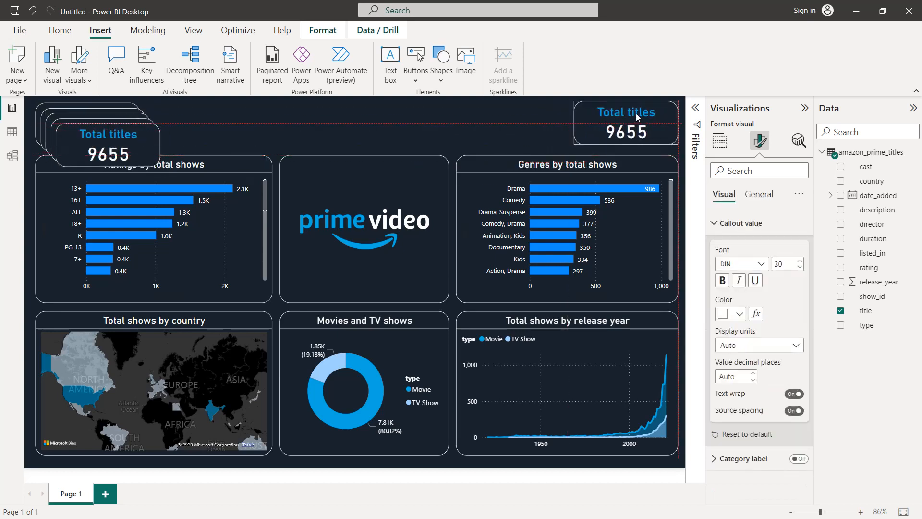
pyautogui.moveTo(131, 136); pyautogui.dragTo(534, 114)
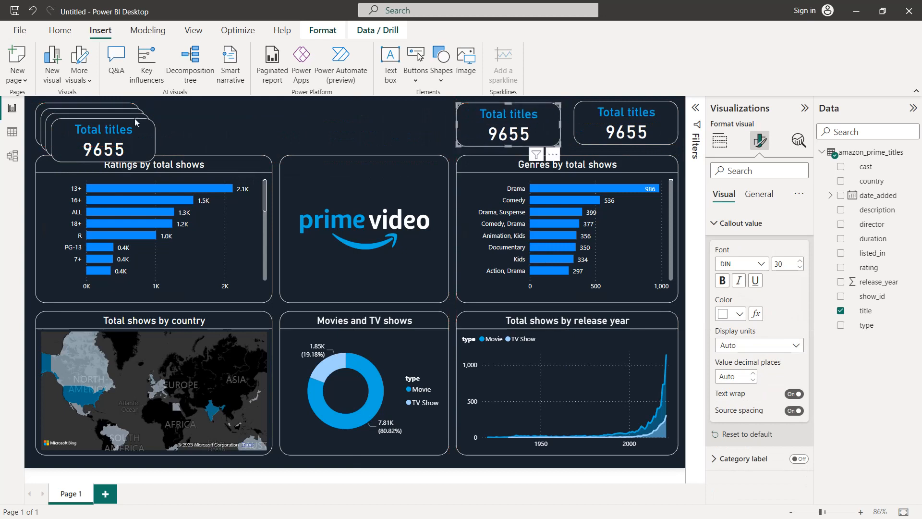
pyautogui.moveTo(113, 142); pyautogui.dragTo(398, 127)
pyautogui.moveTo(128, 132); pyautogui.dragTo(279, 129)
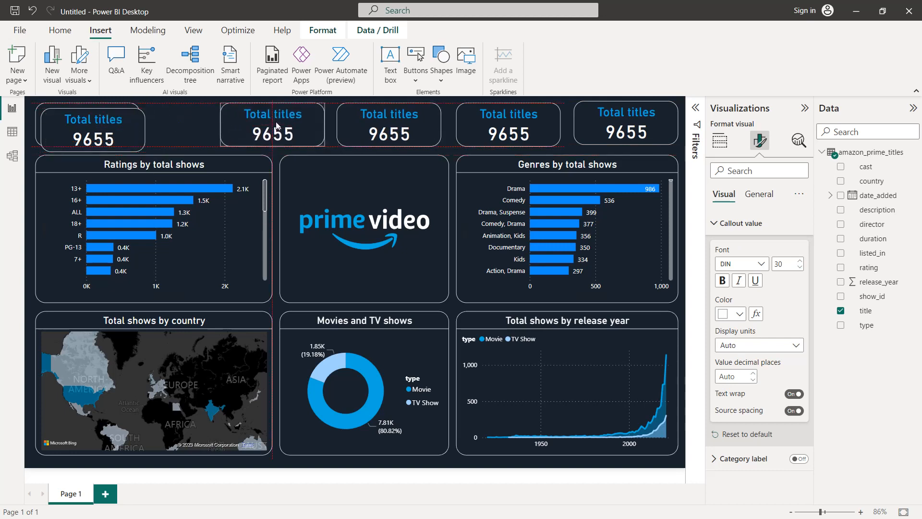
pyautogui.moveTo(120, 128); pyautogui.dragTo(155, 130)
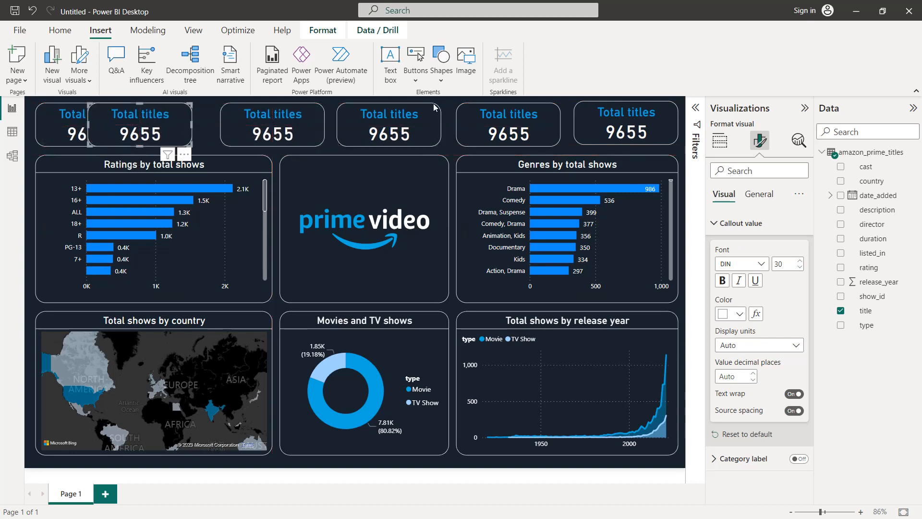
# Narrow the two Total titles cards above the genres bar chart by pulling in their left edges
pyautogui.click(613, 119)
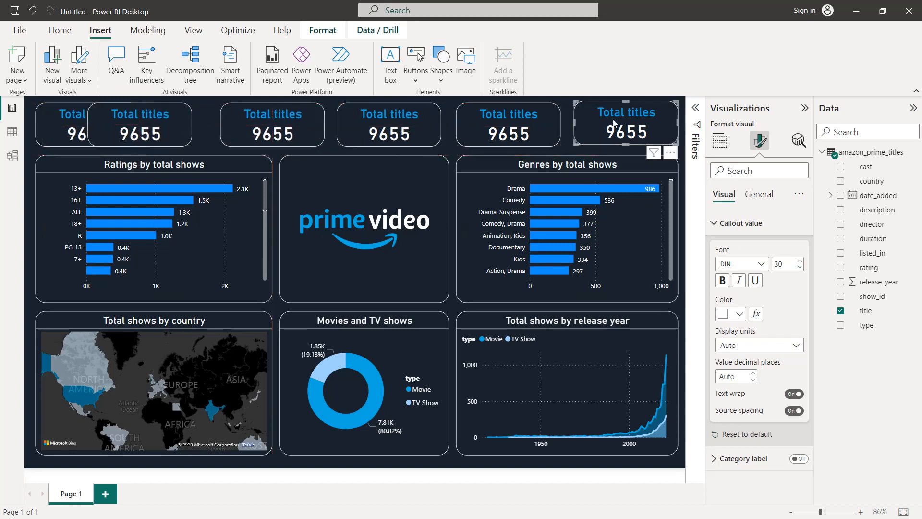
pyautogui.click(573, 124)
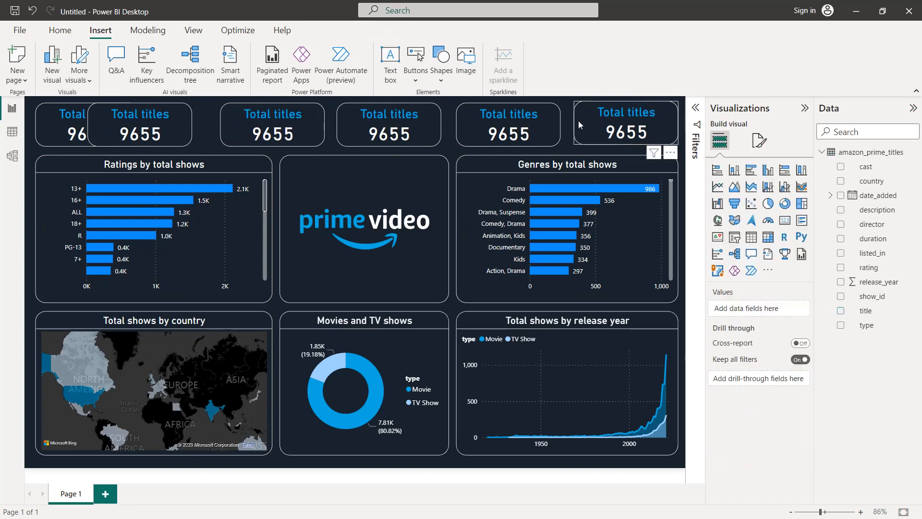
pyautogui.click(579, 121)
pyautogui.moveTo(575, 123); pyautogui.dragTo(589, 123)
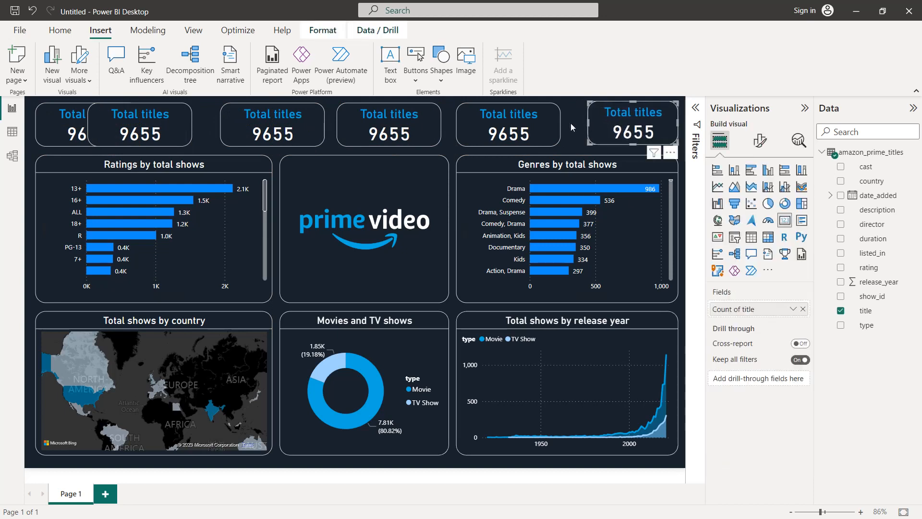
pyautogui.click(521, 126)
pyautogui.moveTo(457, 126); pyautogui.dragTo(470, 125)
# Narrow the third and fourth Total titles cards from their left edges and shift the first card slightly right
pyautogui.click(368, 128)
pyautogui.moveTo(336, 123); pyautogui.dragTo(355, 123)
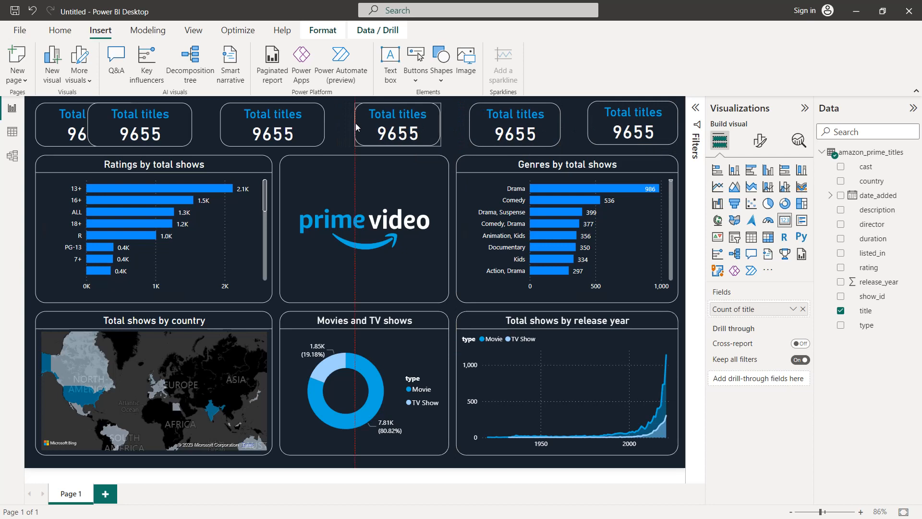
pyautogui.click(223, 122)
pyautogui.moveTo(222, 123); pyautogui.dragTo(242, 123)
pyautogui.click(165, 123)
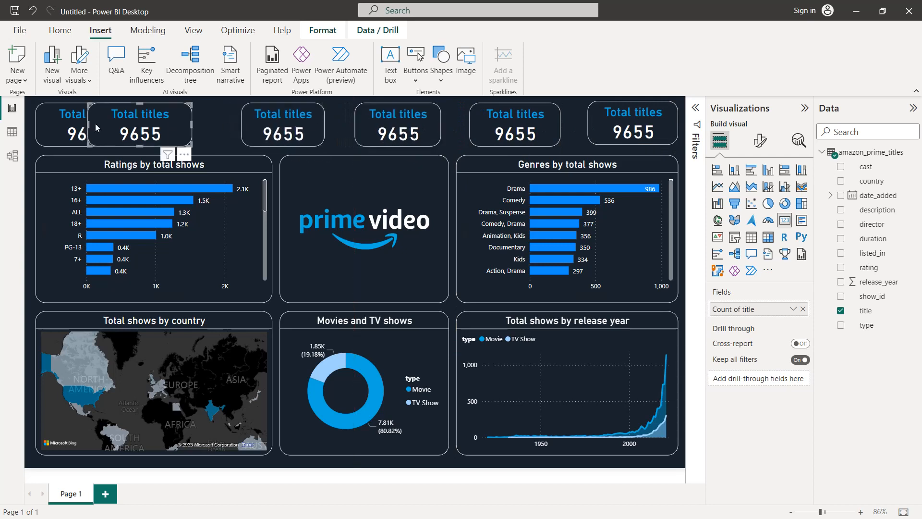
pyautogui.moveTo(86, 126); pyautogui.dragTo(100, 125)
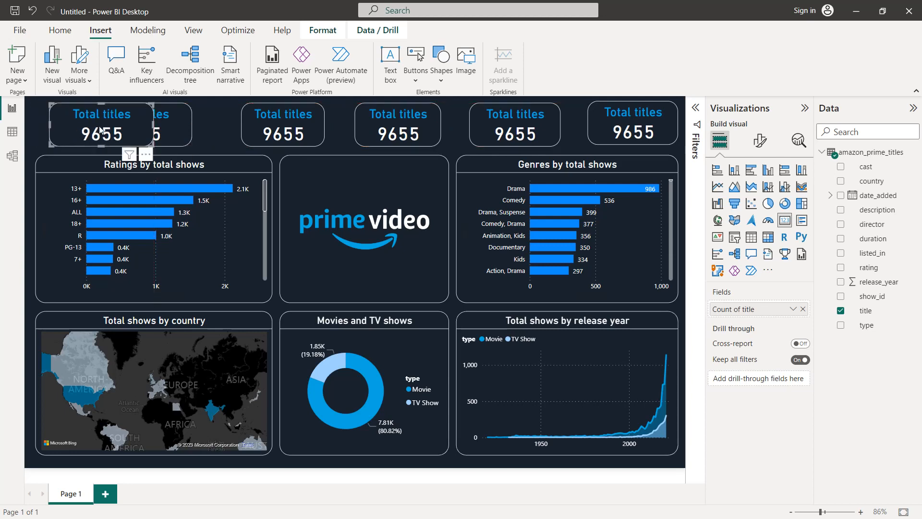
# Shift the fifth, fourth and third Total titles cards to the right to even out the gaps between them
pyautogui.click(500, 131)
pyautogui.press('Right')
pyautogui.press('Right')
pyautogui.press('Right')
pyautogui.press('Right')
pyautogui.press('Right')
pyautogui.press('Right')
pyautogui.press('Right')
pyautogui.press('Right')
pyautogui.press('Right')
pyautogui.press('Right')
pyautogui.press('Right')
pyautogui.press('Right')
pyautogui.click(412, 126)
pyautogui.press('Right')
pyautogui.press('Right')
pyautogui.press('Right')
pyautogui.press('Right')
pyautogui.press('Right')
pyautogui.press('Right')
pyautogui.press('Right')
pyautogui.press('Right')
pyautogui.press('Right')
pyautogui.press('Right')
pyautogui.press('Right')
pyautogui.press('Right')
pyautogui.press('Right')
pyautogui.press('Right')
pyautogui.press('Right')
pyautogui.press('Right')
pyautogui.press('Right')
pyautogui.press('Right')
pyautogui.press('Right')
pyautogui.press('Right')
pyautogui.press('Right')
pyautogui.press('Right')
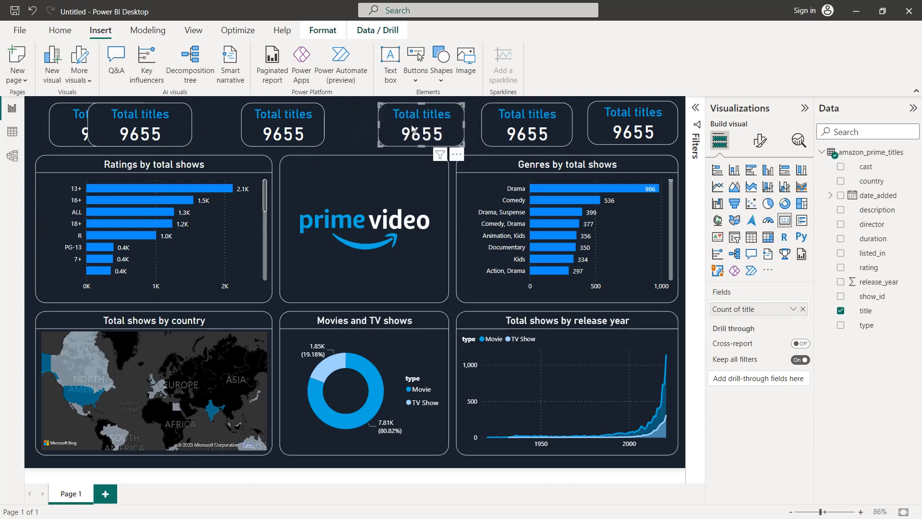
pyautogui.click(296, 132)
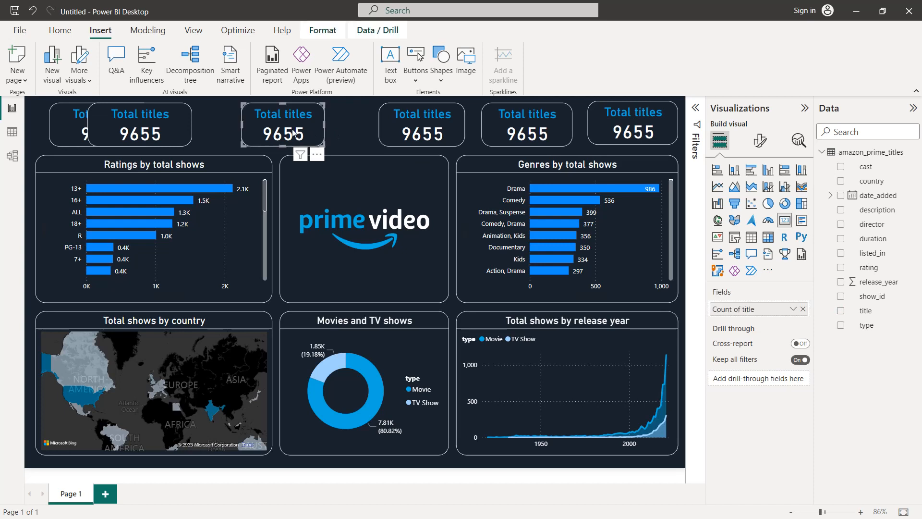
pyautogui.press('Right')
pyautogui.press('Right')
pyautogui.press('Right')
pyautogui.press('Right')
pyautogui.press('Right')
pyautogui.press('Right')
pyautogui.press('Right')
pyautogui.press('Right')
pyautogui.press('Right')
pyautogui.press('Right')
pyautogui.press('Right')
pyautogui.press('Right')
pyautogui.press('Right')
pyautogui.press('Right')
pyautogui.press('Right')
pyautogui.press('Right')
pyautogui.press('Right')
pyautogui.press('Right')
pyautogui.press('Right')
pyautogui.press('Right')
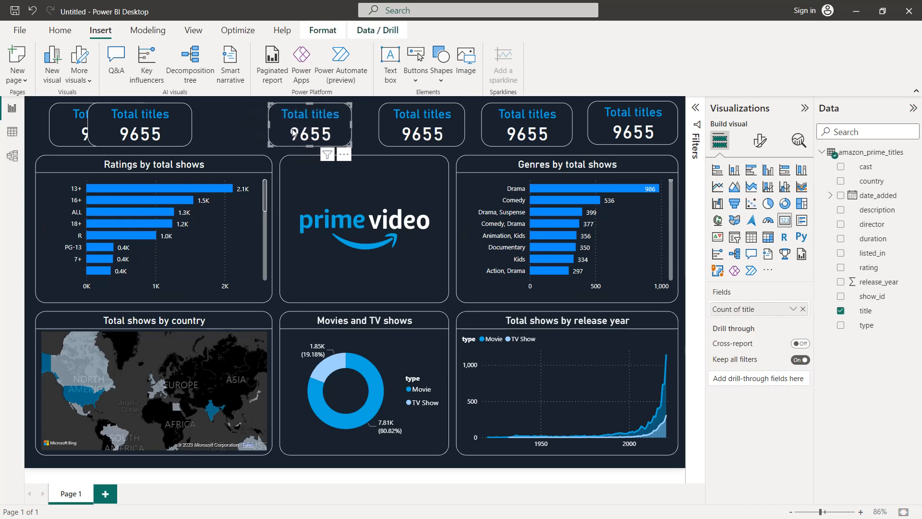
# Move the second Total titles card right until it clears the first, and nudge the first card left
pyautogui.click(149, 131)
pyautogui.press('Right')
pyautogui.press('Right')
pyautogui.press('Right')
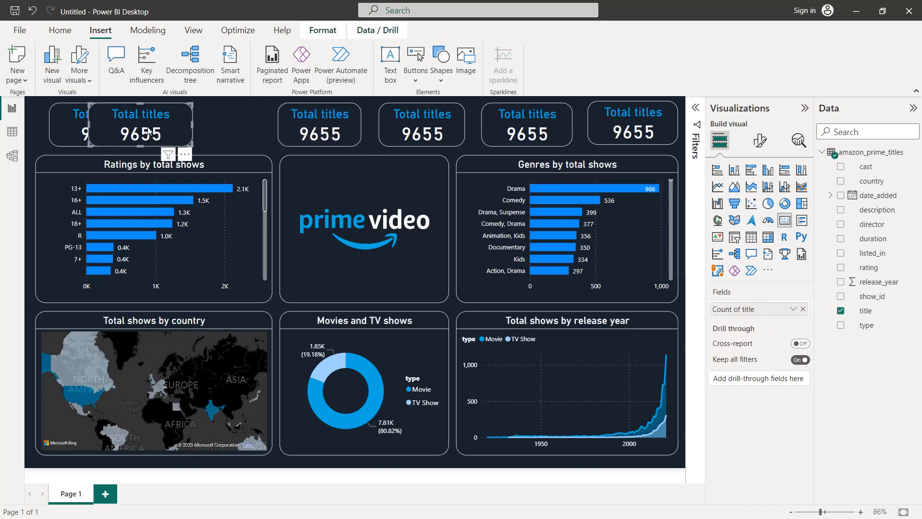
pyautogui.press('Right')
pyautogui.press('Right')
pyautogui.press('Right')
pyautogui.press('Right')
pyautogui.press('Right')
pyautogui.press('Right')
pyautogui.press('Right')
pyautogui.press('Right')
pyautogui.press('Right')
pyautogui.press('Right')
pyautogui.press('Right')
pyautogui.press('Right')
pyautogui.press('Right')
pyautogui.press('Right')
pyautogui.press('Right')
pyautogui.press('Right')
pyautogui.press('Right')
pyautogui.press('Right')
pyautogui.press('Right')
pyautogui.press('Right')
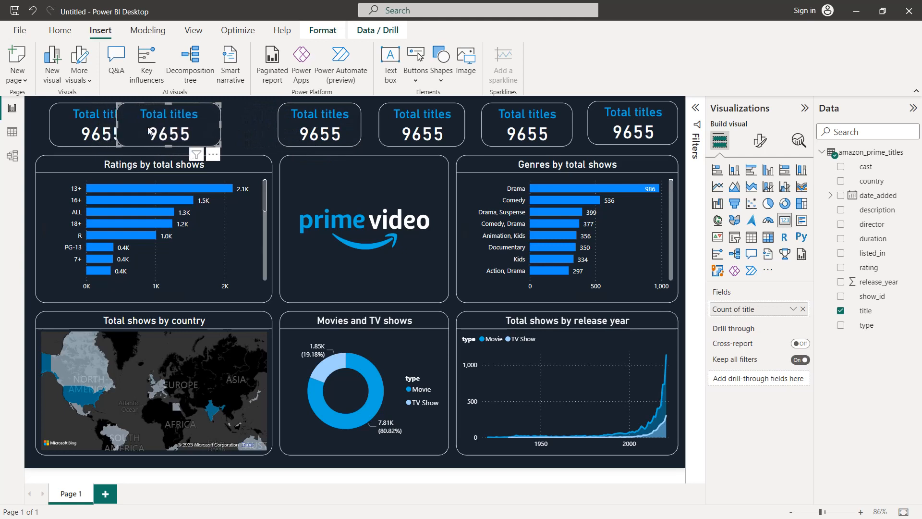
pyautogui.press('Right')
pyautogui.press('Right')
pyautogui.press('Right')
pyautogui.press('Right')
pyautogui.press('Right')
pyautogui.press('Right')
pyautogui.press('Right')
pyautogui.press('Right')
pyautogui.press('Right')
pyautogui.press('Right')
pyautogui.press('Right')
pyautogui.press('Right')
pyautogui.press('Right')
pyautogui.press('Right')
pyautogui.press('Right')
pyautogui.press('Right')
pyautogui.press('Right')
pyautogui.press('Right')
pyautogui.press('Right')
pyautogui.press('Right')
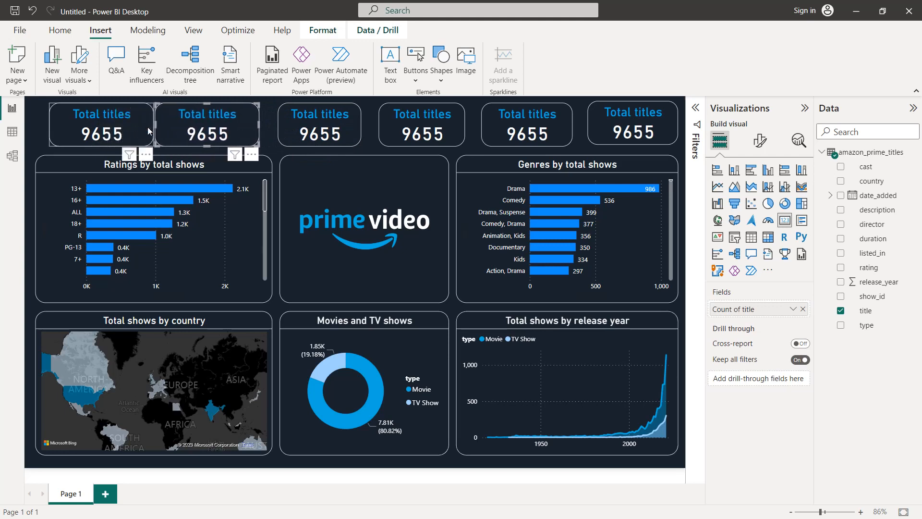
pyautogui.press('Right')
pyautogui.press('Right')
pyautogui.click(128, 128)
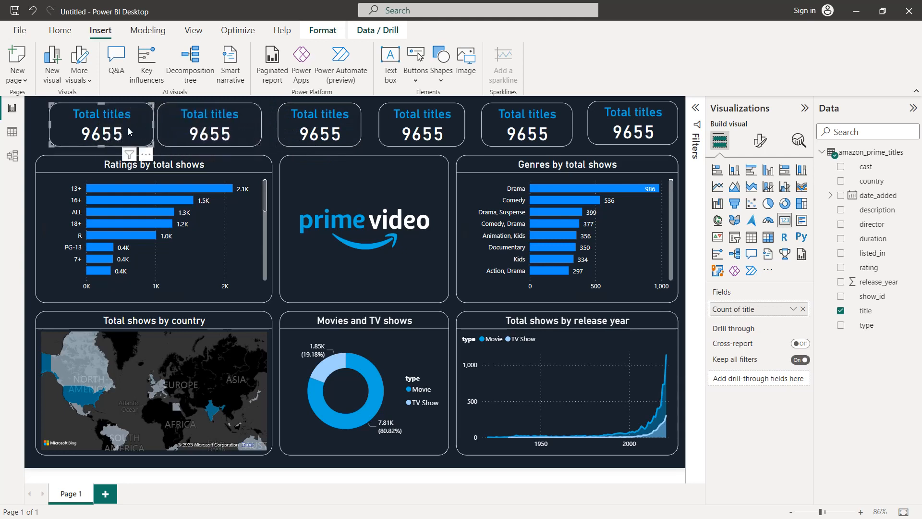
pyautogui.press('Left')
pyautogui.press('Left')
pyautogui.press('Left')
pyautogui.press('Left')
pyautogui.press('Left')
pyautogui.press('Left')
pyautogui.press('Left')
pyautogui.press('Left')
pyautogui.press('Left')
pyautogui.press('Left')
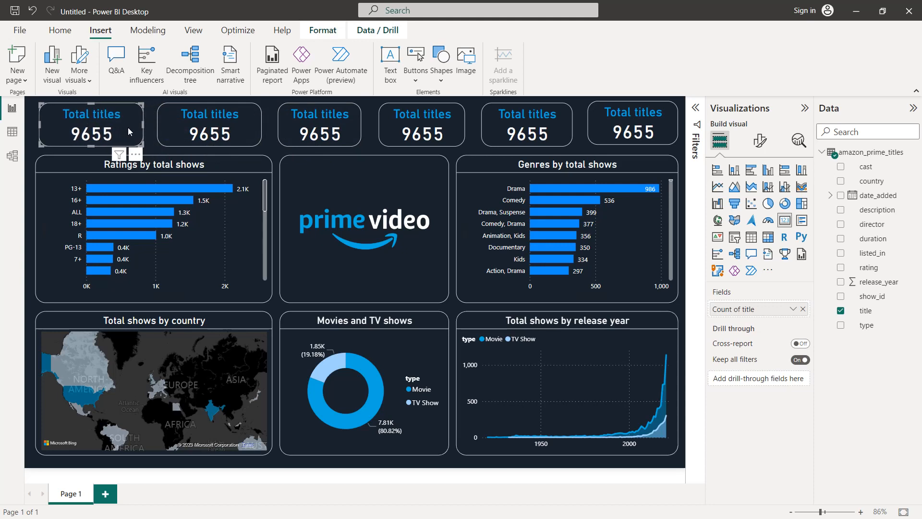
# Narrow the first two Total titles cards by pulling in their right edges
pyautogui.click(244, 127)
pyautogui.moveTo(261, 126); pyautogui.dragTo(245, 127)
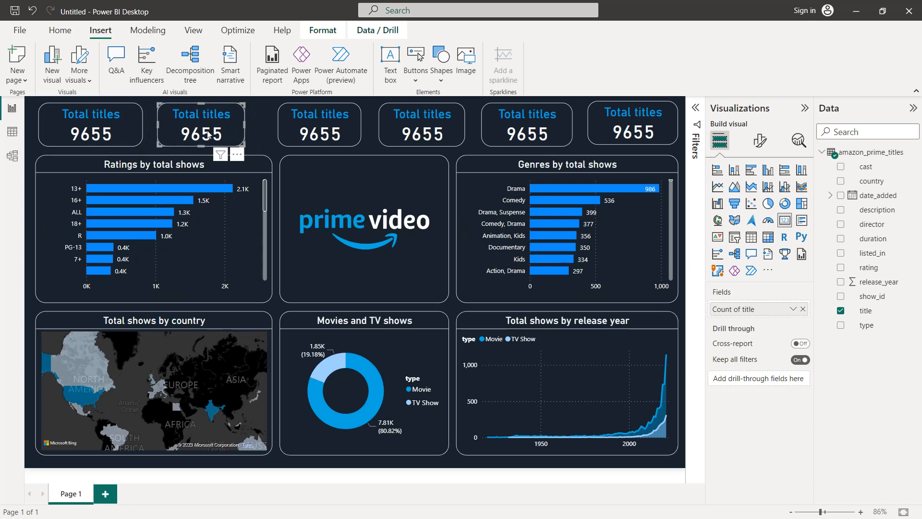
pyautogui.moveTo(143, 127); pyautogui.dragTo(132, 128)
pyautogui.click(163, 128)
# Align the third to sixth Total titles cards with the rest of the row and space them evenly
pyautogui.click(290, 125)
pyautogui.moveTo(290, 125); pyautogui.dragTo(278, 123)
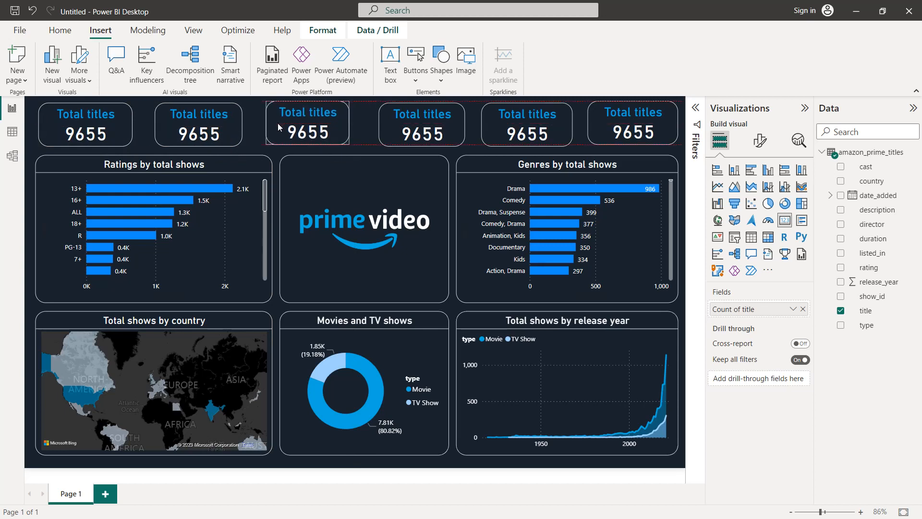
pyautogui.moveTo(396, 125); pyautogui.dragTo(387, 125)
pyautogui.click(523, 122)
pyautogui.moveTo(524, 122); pyautogui.dragTo(517, 122)
pyautogui.moveTo(619, 133); pyautogui.dragTo(616, 135)
pyautogui.click(359, 179)
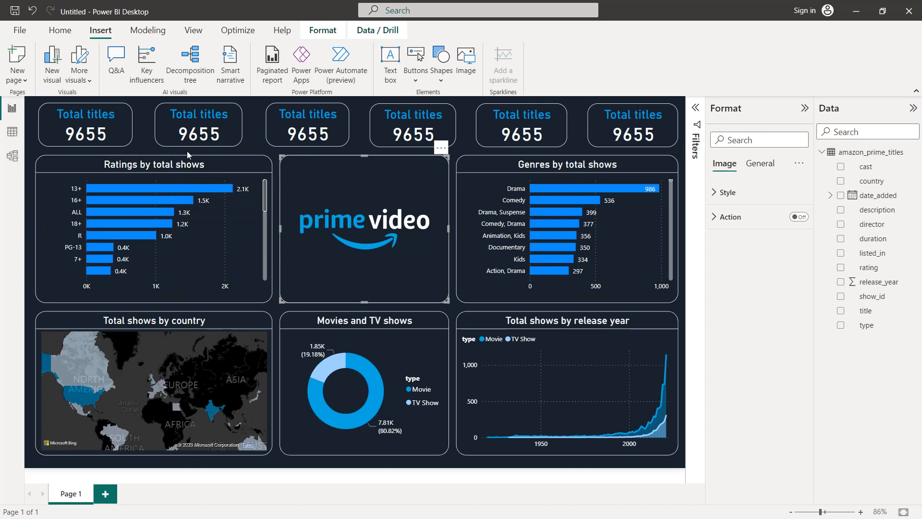
# Colour the bars of the Ratings by total shows chart the Prime Video blue
pyautogui.click(210, 234)
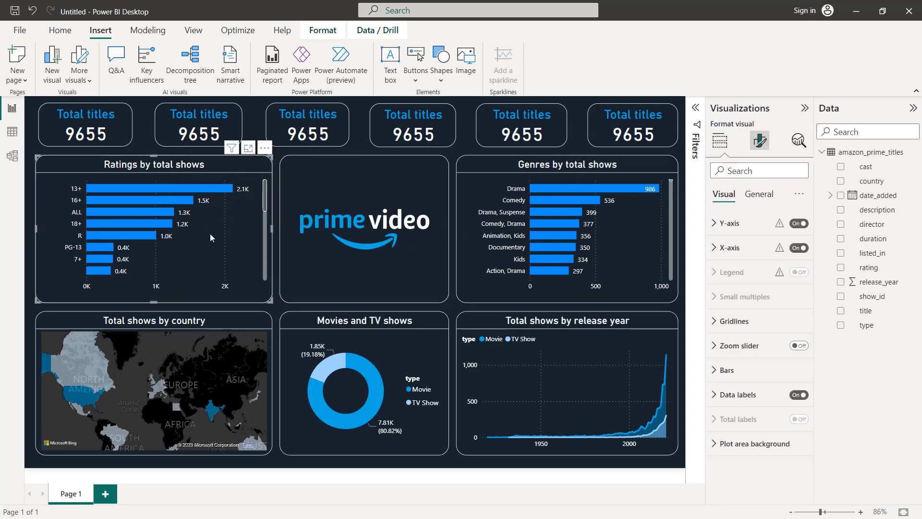
pyautogui.click(746, 370)
pyautogui.scroll(-2, 746, 370)
pyautogui.click(735, 344)
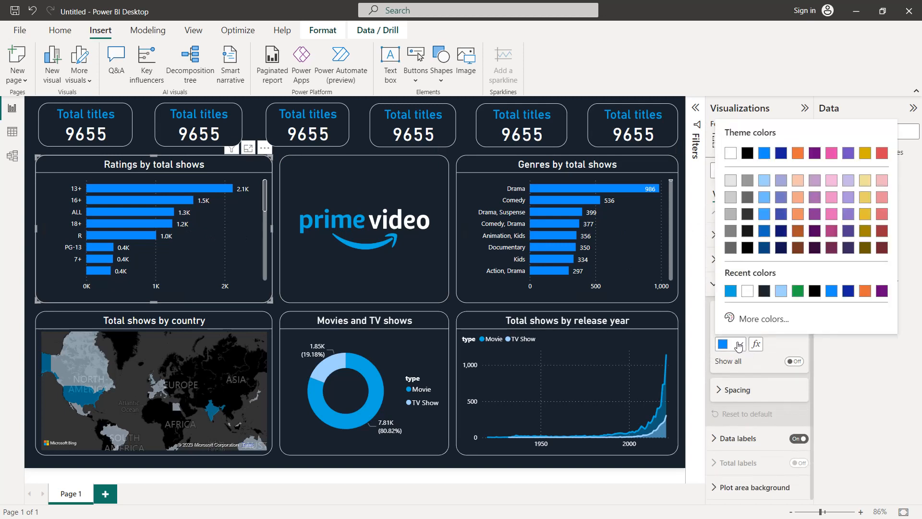
pyautogui.click(733, 294)
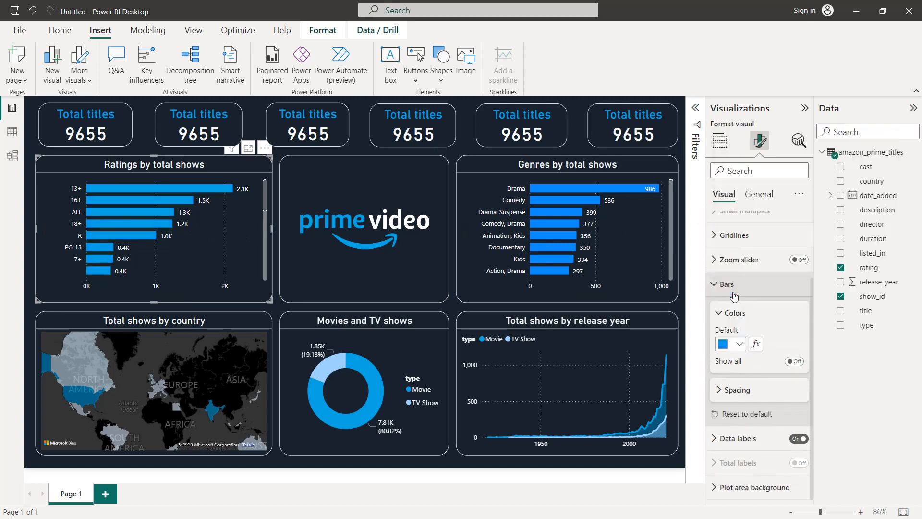
# Colour the bars of the Genres by total shows chart the same Prime Video blue
pyautogui.click(625, 266)
pyautogui.click(735, 344)
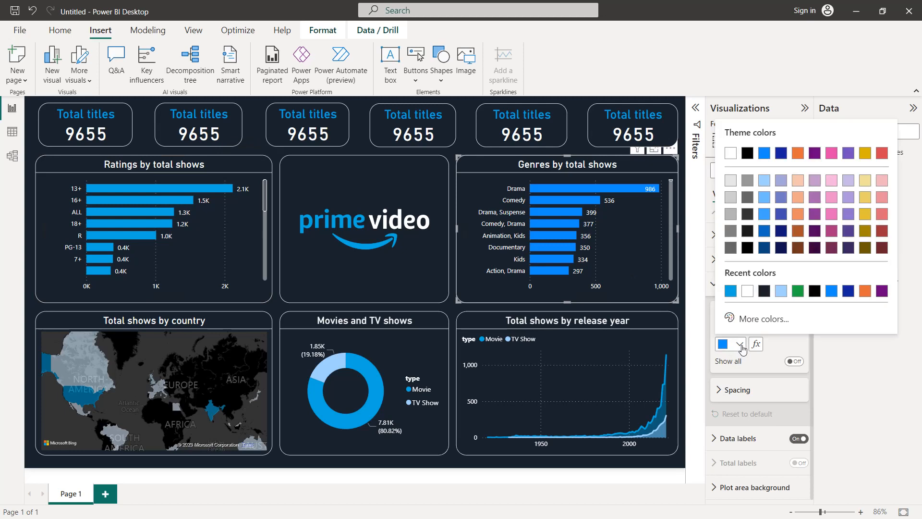
pyautogui.click(732, 292)
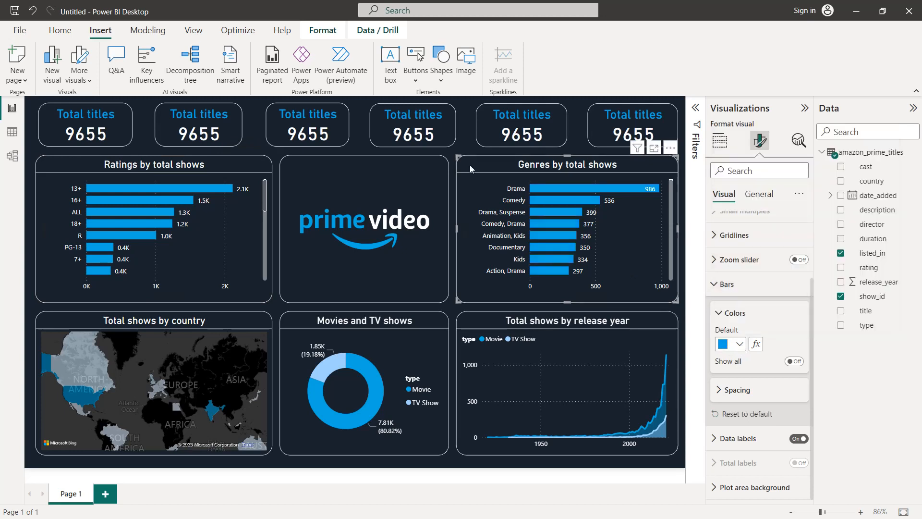
# Change the second card's title text to "Total ratings"
pyautogui.click(235, 119)
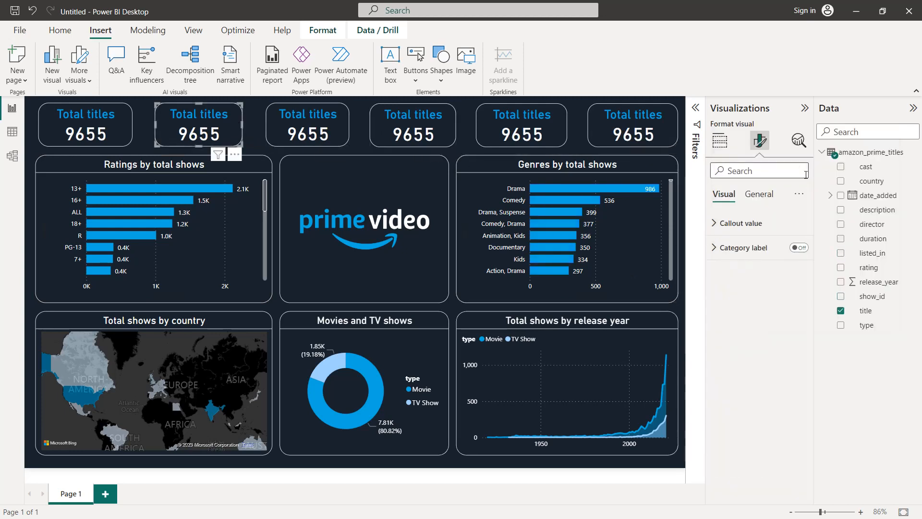
pyautogui.click(764, 195)
pyautogui.click(757, 248)
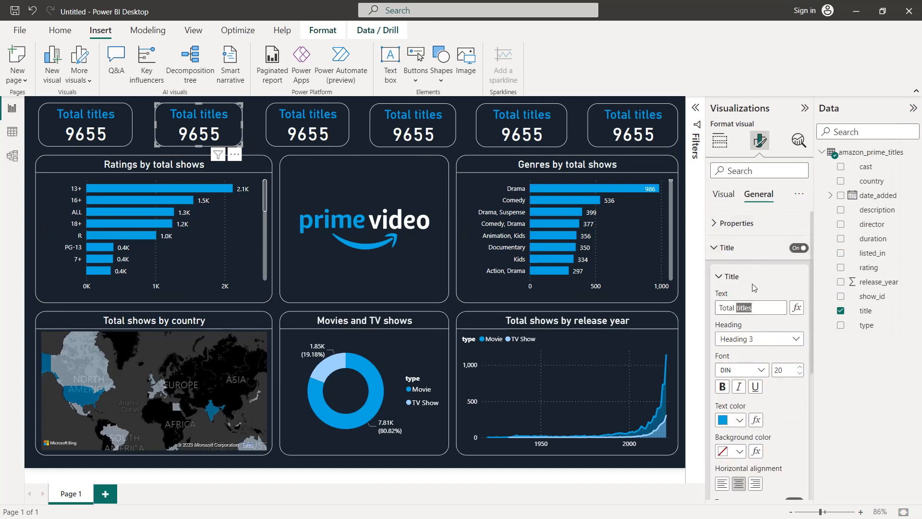
pyautogui.write('tings')
# Replace the Total ratings card's field with rating, summarized as Count (Distinct)
pyautogui.click(730, 197)
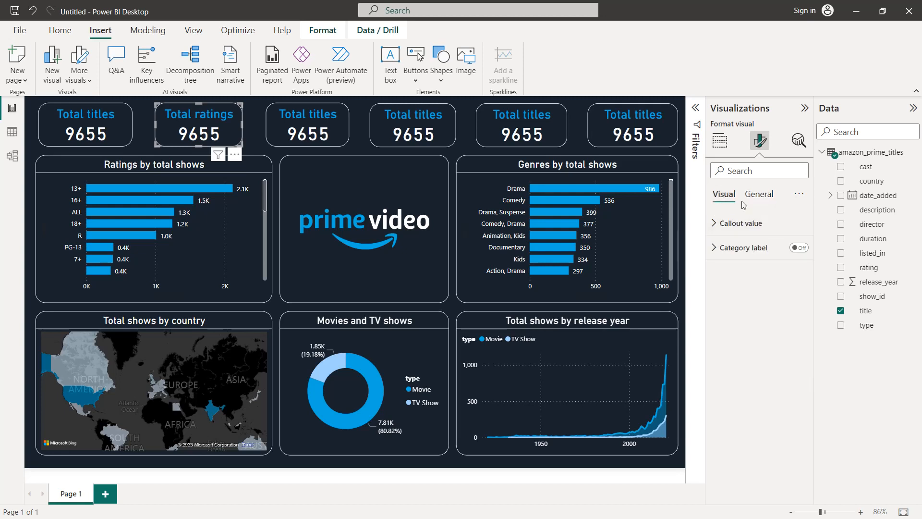
pyautogui.click(720, 141)
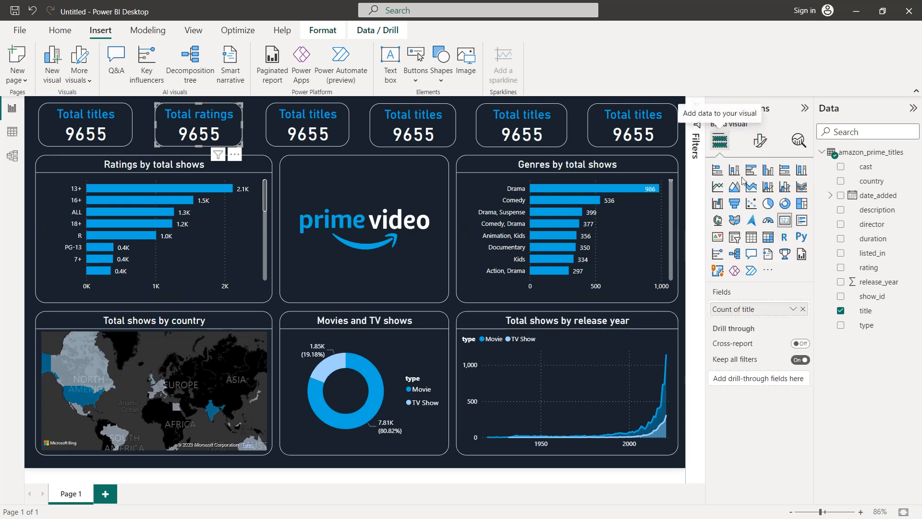
pyautogui.click(803, 309)
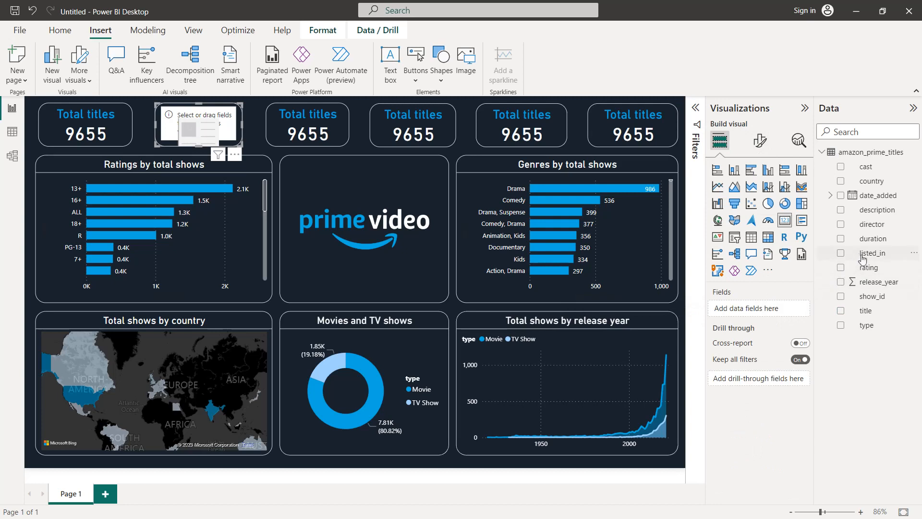
pyautogui.moveTo(882, 259); pyautogui.dragTo(794, 312)
pyautogui.click(794, 312)
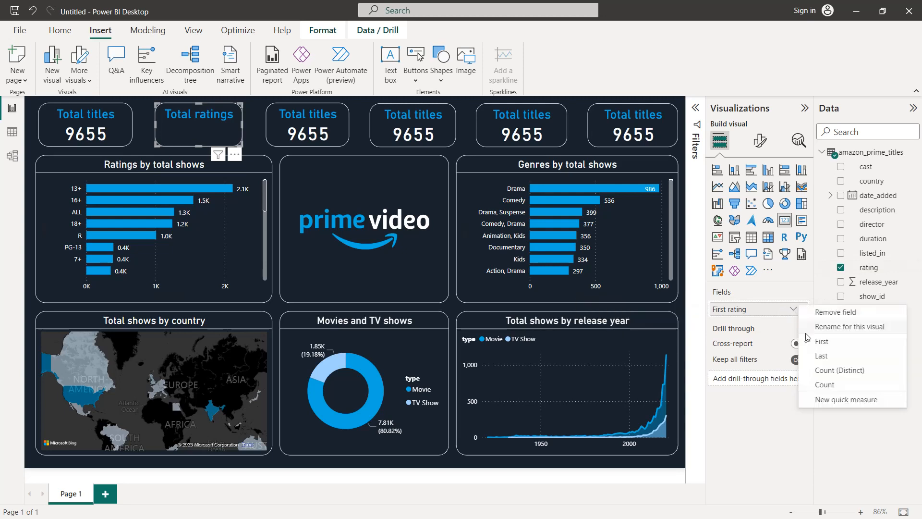
pyautogui.click(817, 375)
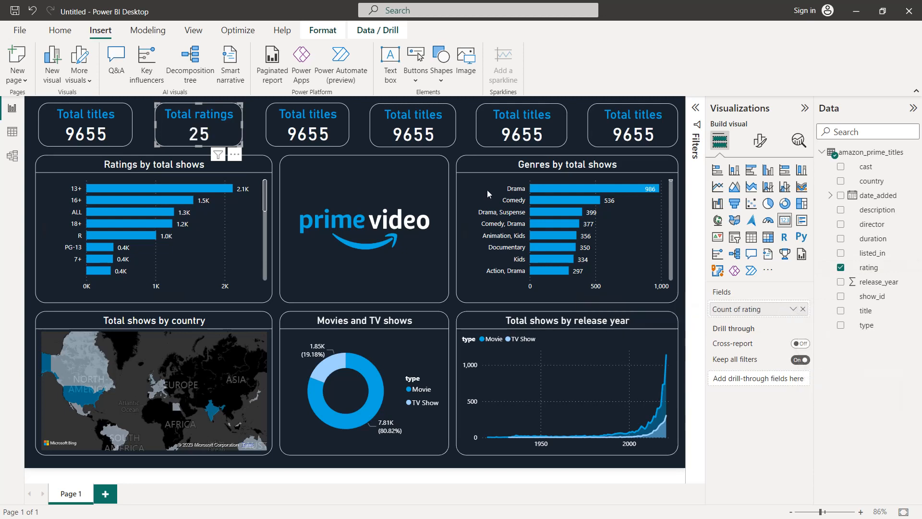
# Replace the third card's title field with listed_in, summarized as Count (Distinct)
pyautogui.click(341, 120)
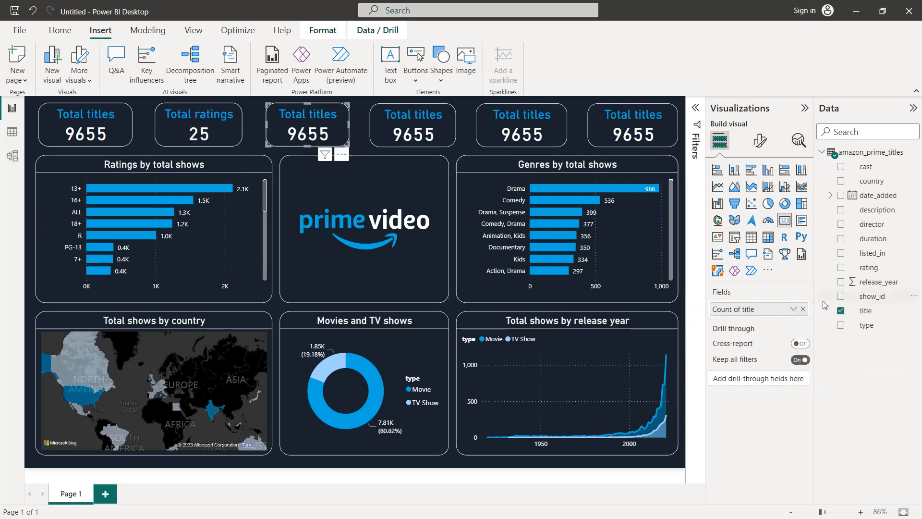
pyautogui.click(803, 309)
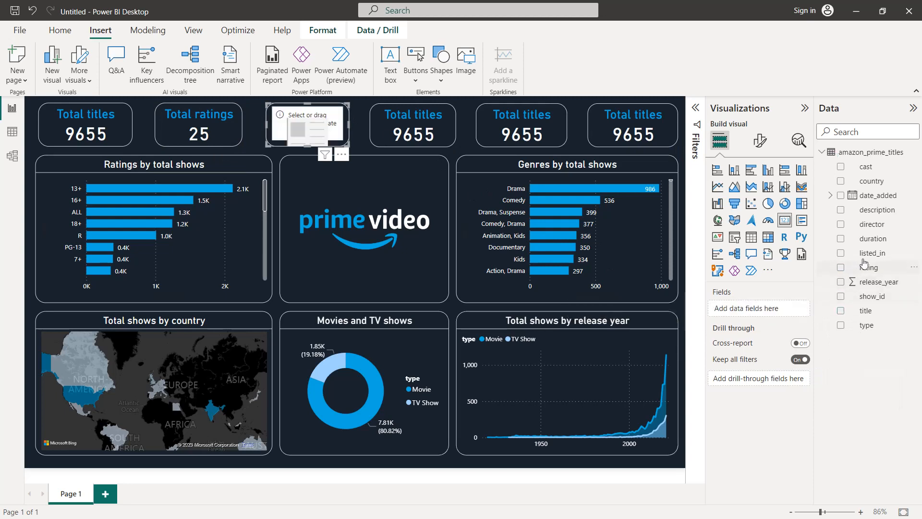
pyautogui.moveTo(869, 257); pyautogui.dragTo(764, 309)
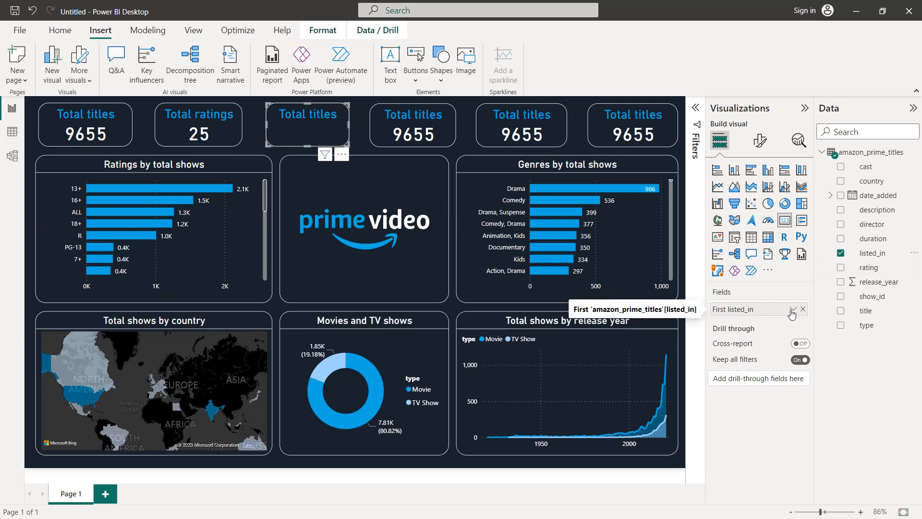
pyautogui.click(793, 310)
pyautogui.click(819, 371)
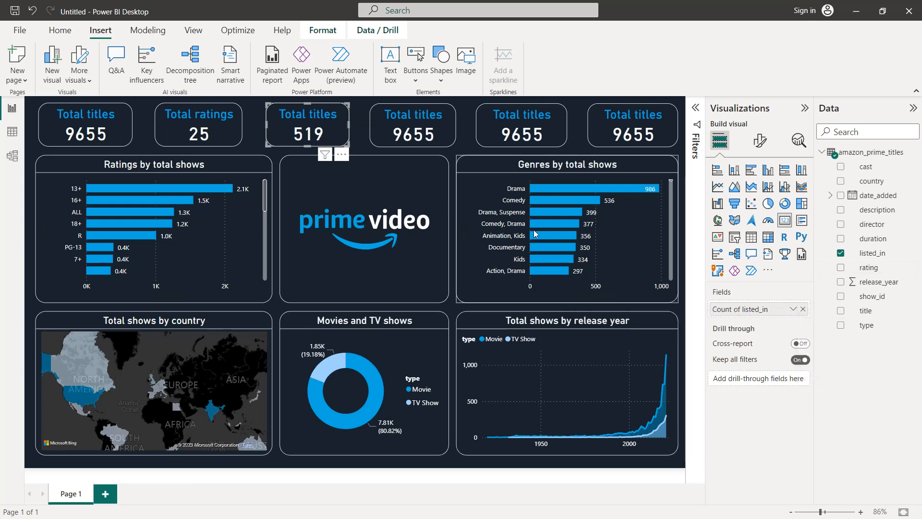
# Change the title text of the third card, the one counting listed_in, to "Total genres"
pyautogui.click(760, 140)
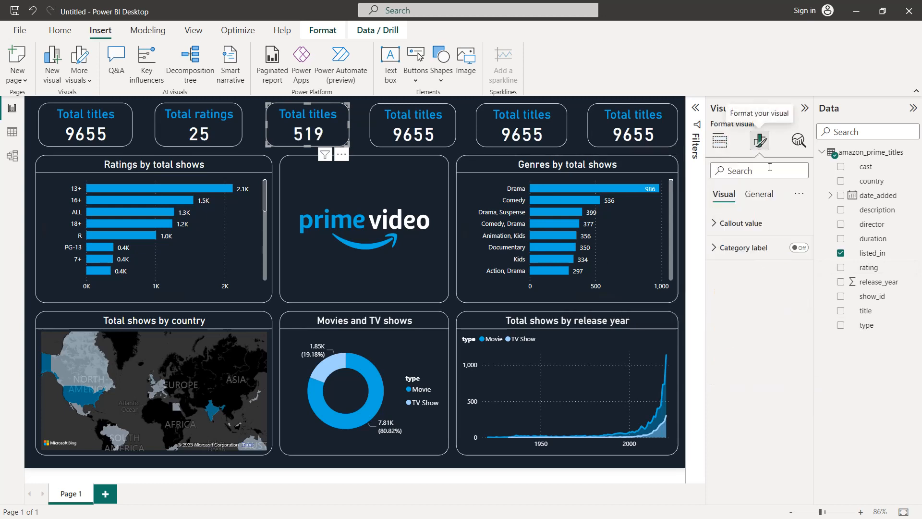
pyautogui.click(759, 194)
pyautogui.click(754, 250)
pyautogui.doubleClick(758, 307)
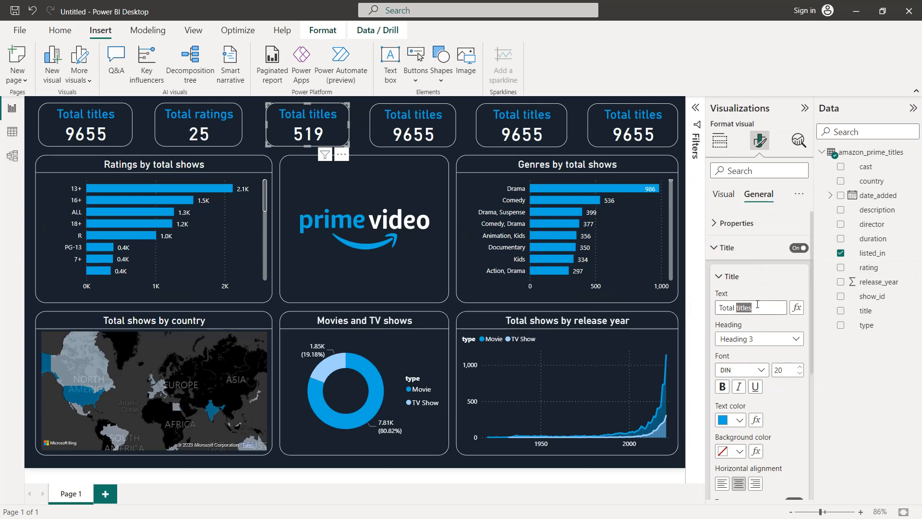
pyautogui.write('genres')
# Change the fourth card's title text to "Total directors"
pyautogui.click(395, 117)
pyautogui.doubleClick(764, 306)
pyautogui.write('director')
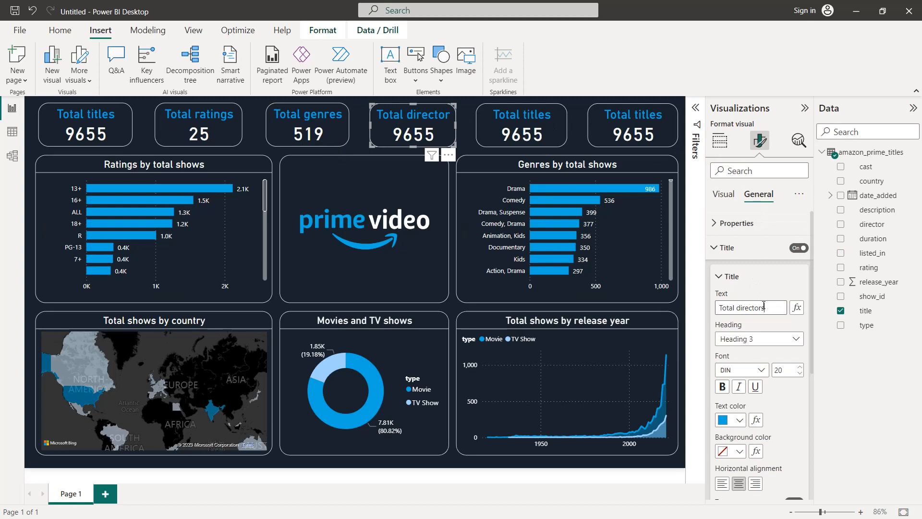
# Replace the Total directors card's field with director, summarized as Count (Distinct)
pyautogui.click(720, 141)
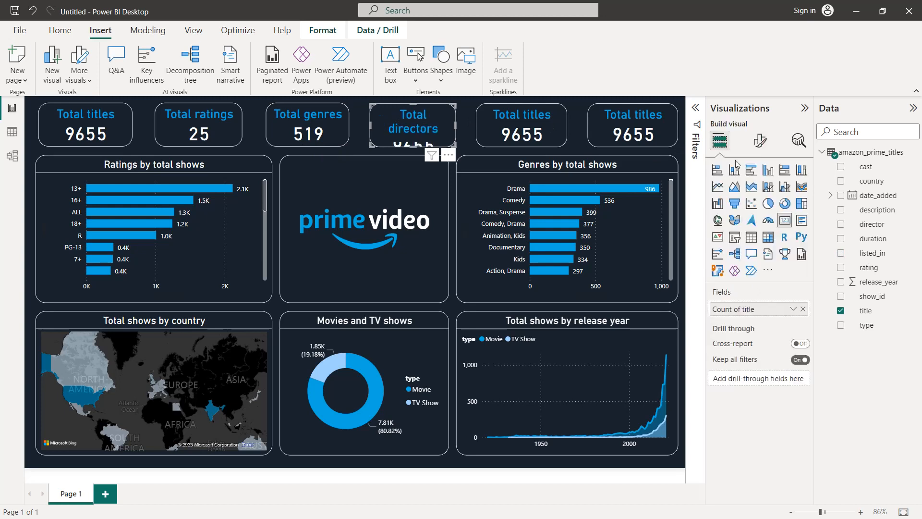
pyautogui.click(804, 309)
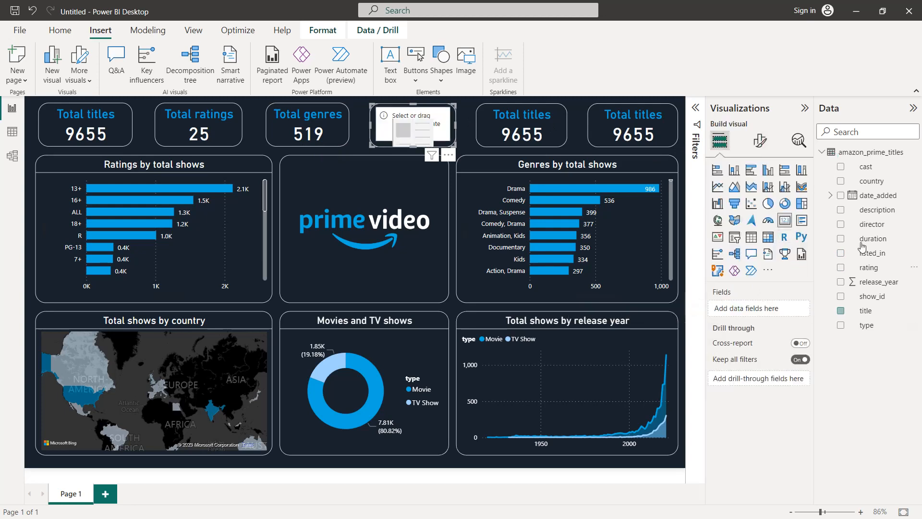
pyautogui.moveTo(870, 226); pyautogui.dragTo(778, 313)
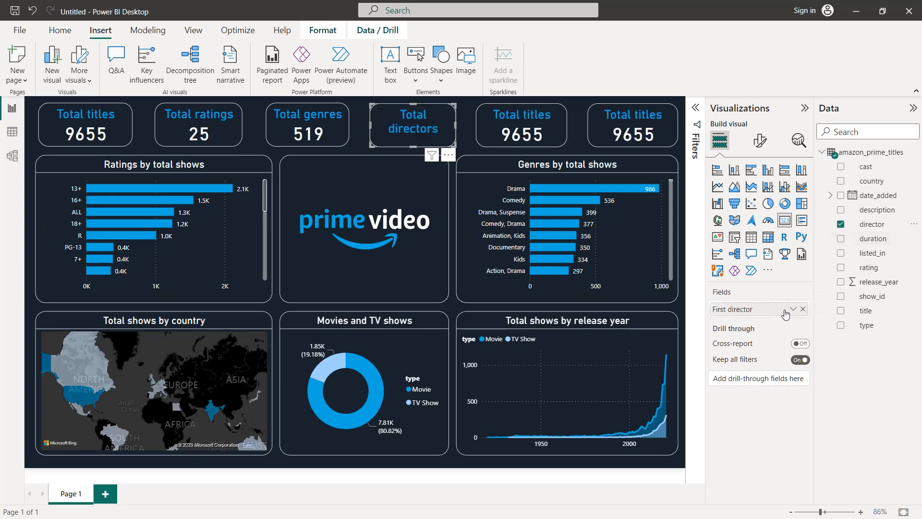
pyautogui.click(793, 309)
pyautogui.click(828, 370)
# Widen the Total directors card to fit its title on one line, shift it slightly left, and widen the Total genres card slightly leftward
pyautogui.moveTo(460, 129); pyautogui.dragTo(462, 129)
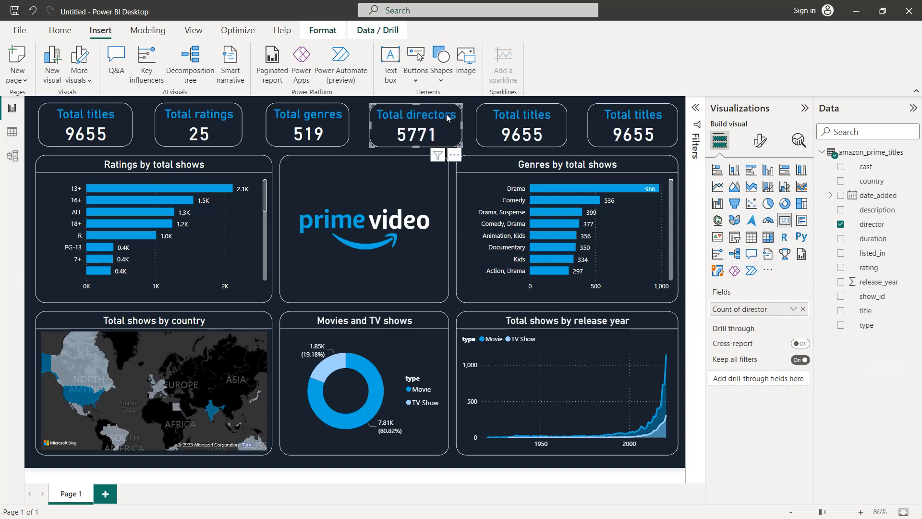
pyautogui.moveTo(429, 115); pyautogui.dragTo(424, 114)
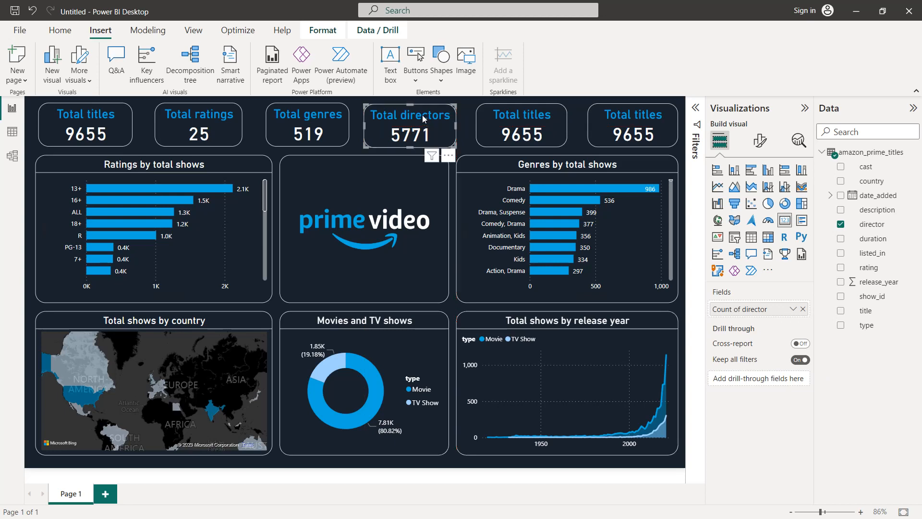
pyautogui.click(342, 126)
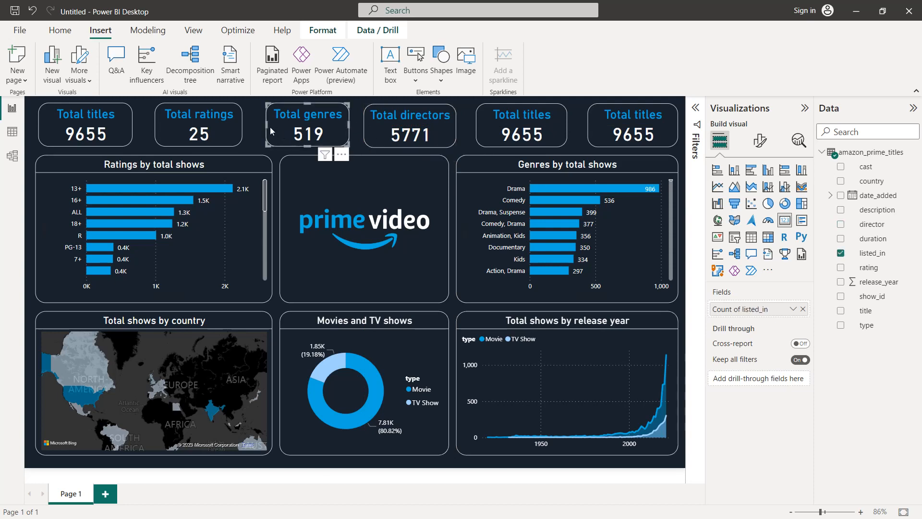
pyautogui.moveTo(265, 132); pyautogui.dragTo(263, 132)
# Replace the fifth card's title field with release_year, summarized as Minimum
pyautogui.click(495, 128)
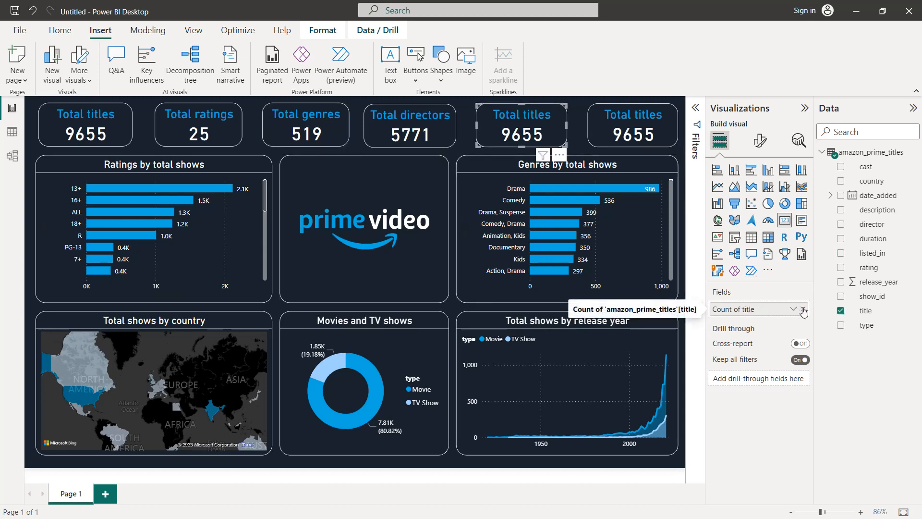
pyautogui.click(802, 309)
pyautogui.moveTo(860, 282); pyautogui.dragTo(784, 310)
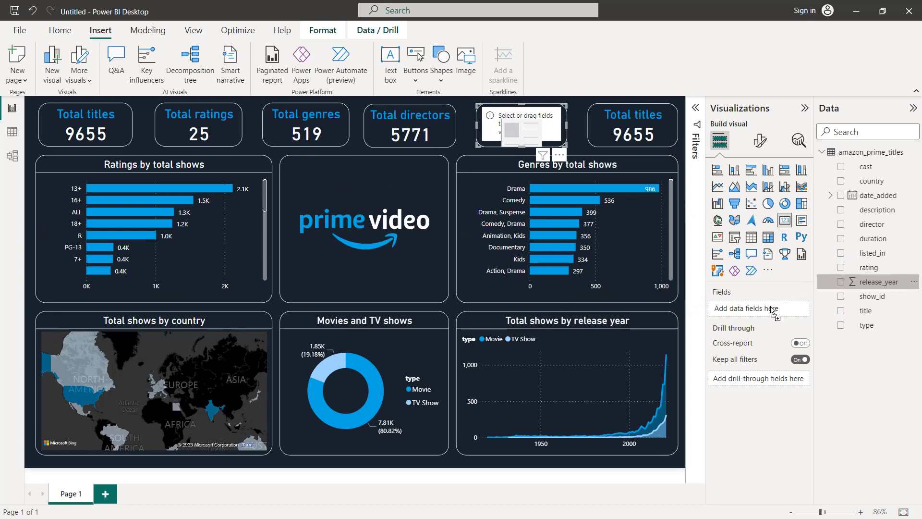
pyautogui.click(794, 310)
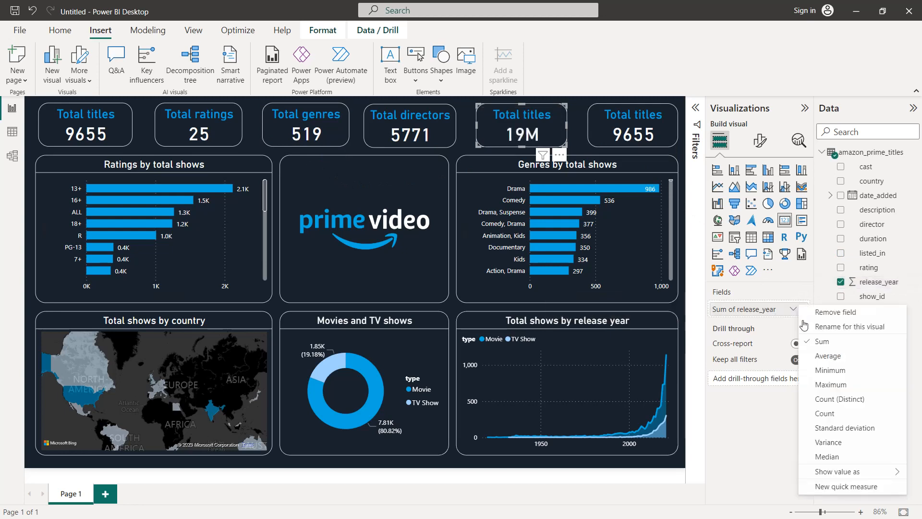
pyautogui.click(830, 370)
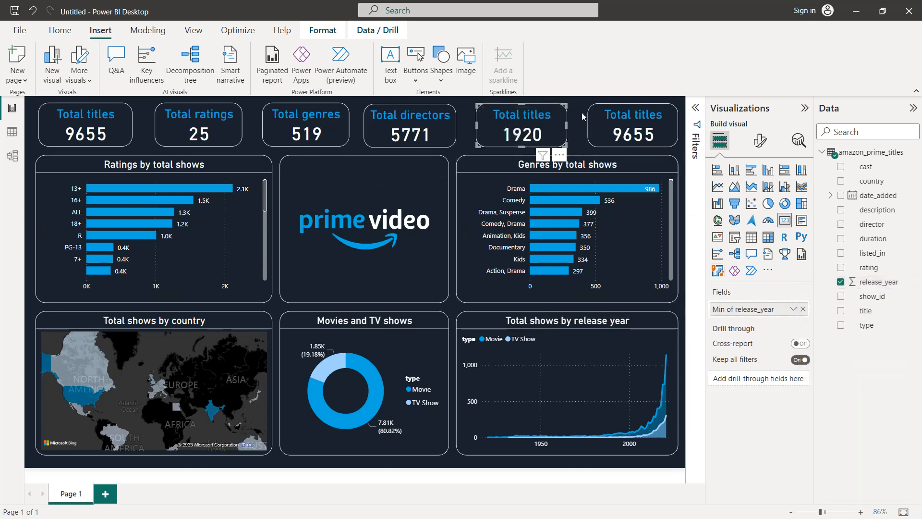
# Change the title text of the fifth card, the one showing the minimum release_year, to "Start date"
pyautogui.click(752, 145)
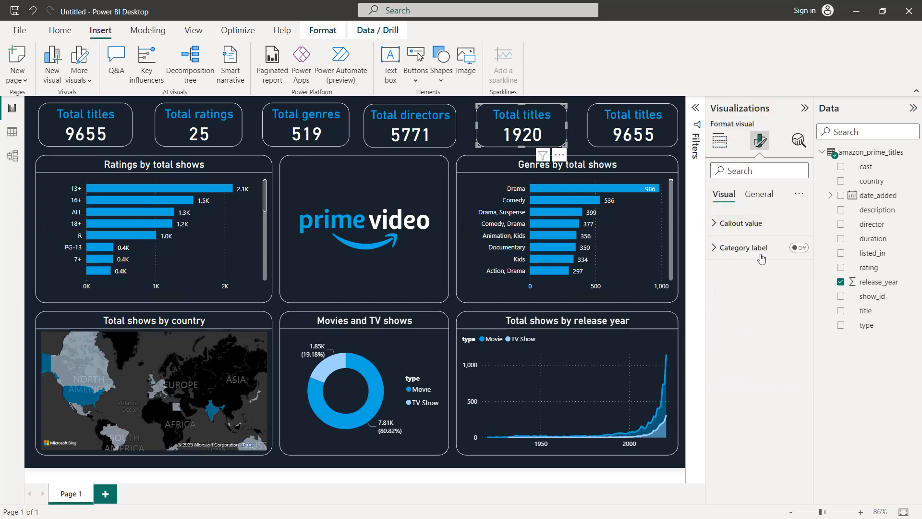
pyautogui.click(759, 194)
pyautogui.click(753, 251)
pyautogui.click(748, 308)
pyautogui.hotkey('shift', 'Home')
pyautogui.write('S')
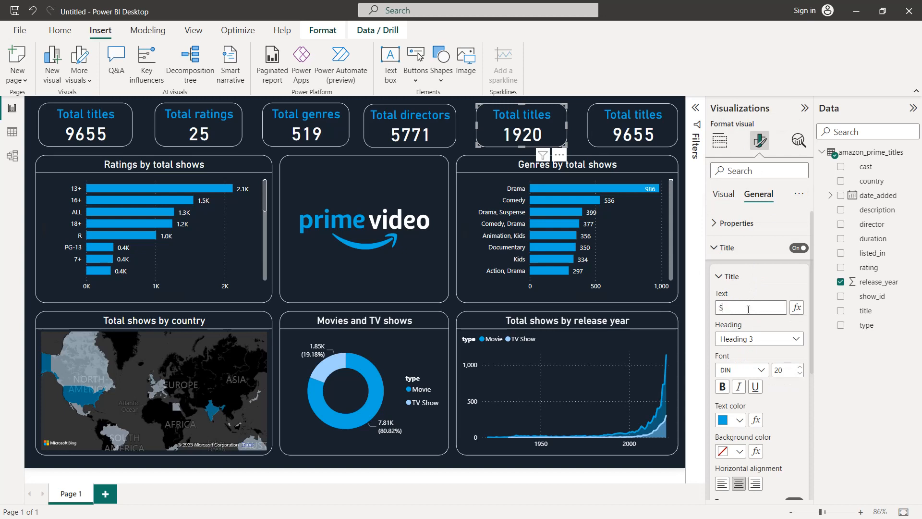
pyautogui.write('tart date')
# Change the sixth card's title text to "End date"
pyautogui.click(634, 124)
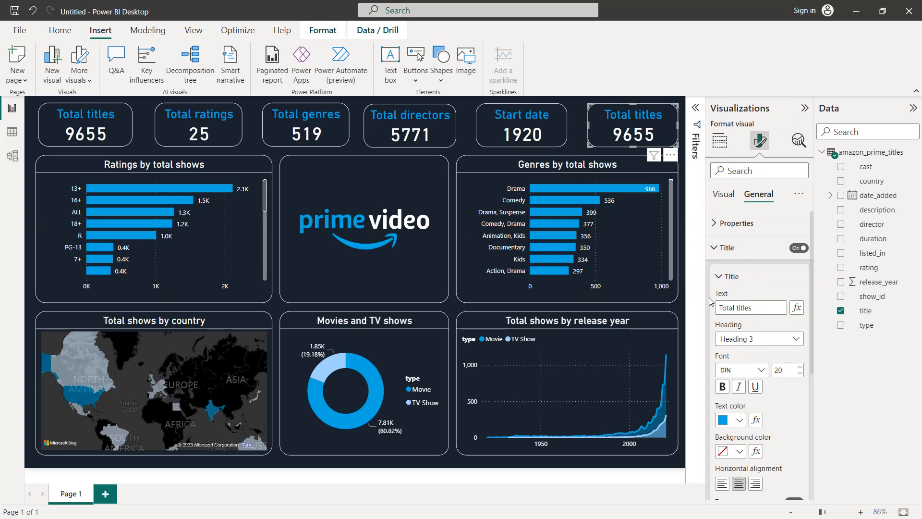
pyautogui.tripleClick(758, 303)
pyautogui.write('End date')
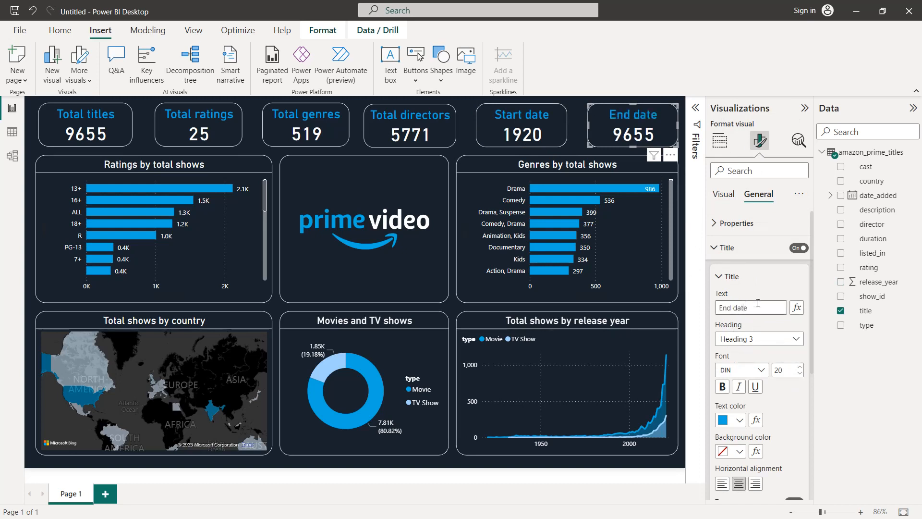
# Replace the End date card's field with release_year, summarized as Maximum
pyautogui.click(724, 194)
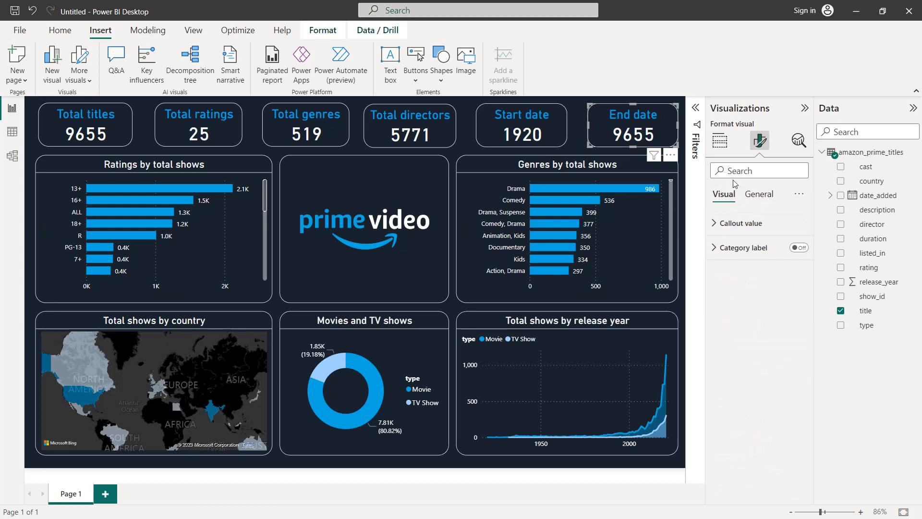
pyautogui.click(720, 141)
pyautogui.click(803, 309)
pyautogui.moveTo(864, 283); pyautogui.dragTo(769, 310)
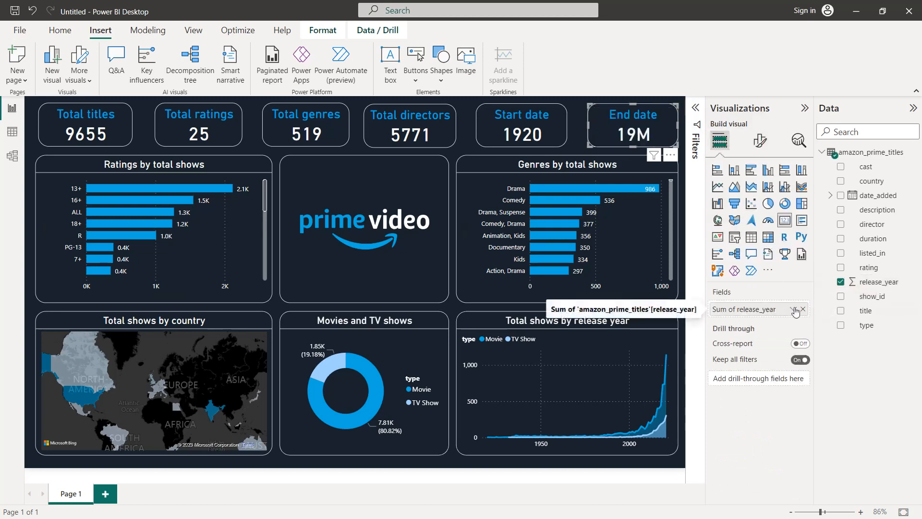
pyautogui.click(793, 309)
pyautogui.click(831, 384)
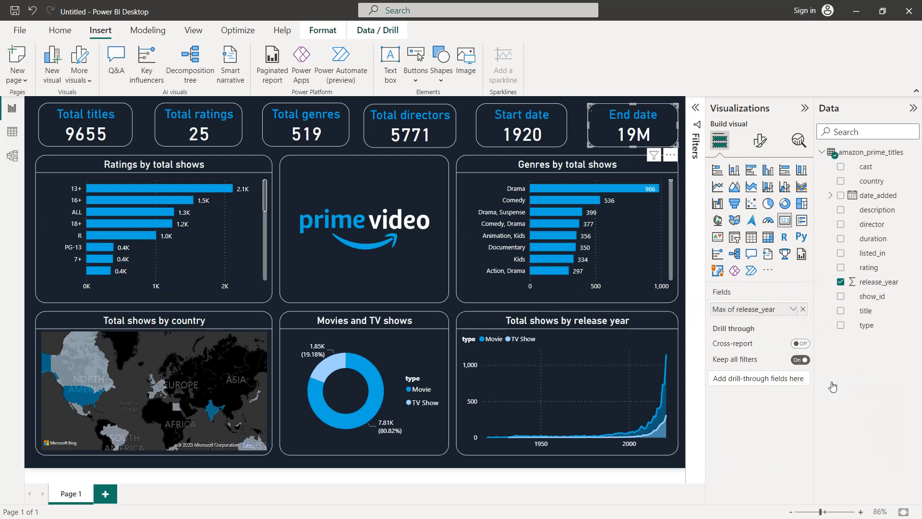
# Collapse the Visualizations and Data panes and deselect the End date card to show the finished dashboard
pyautogui.click(804, 108)
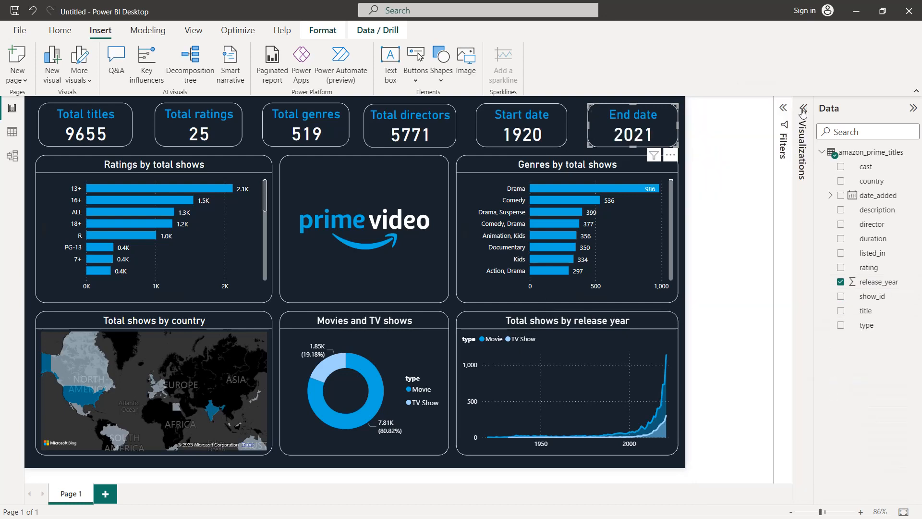
pyautogui.click(914, 109)
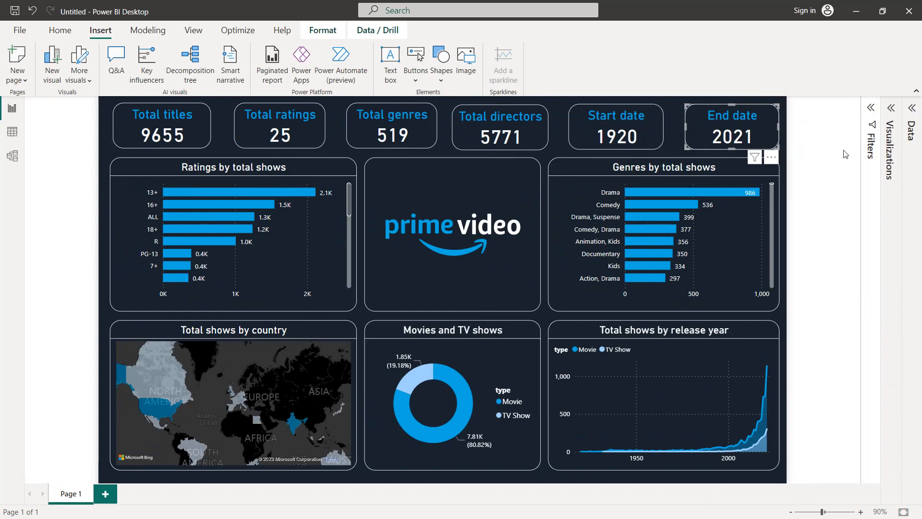
pyautogui.click(789, 195)
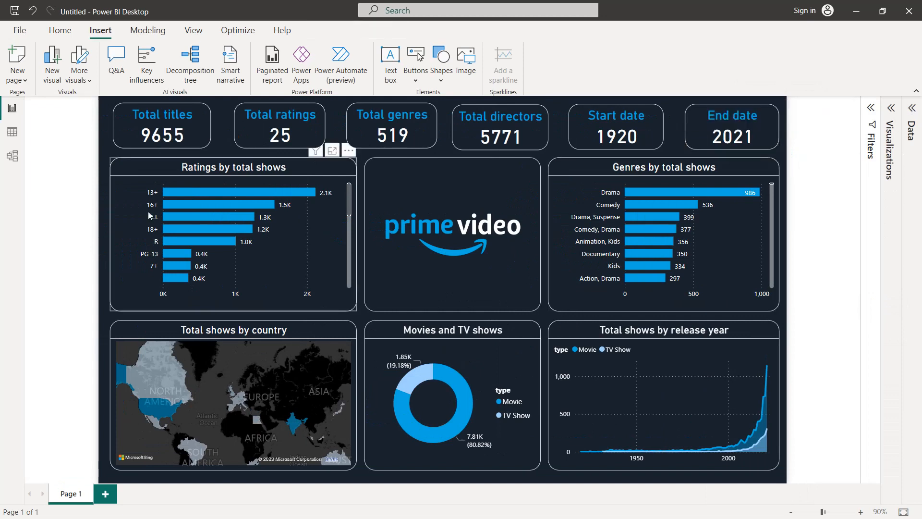